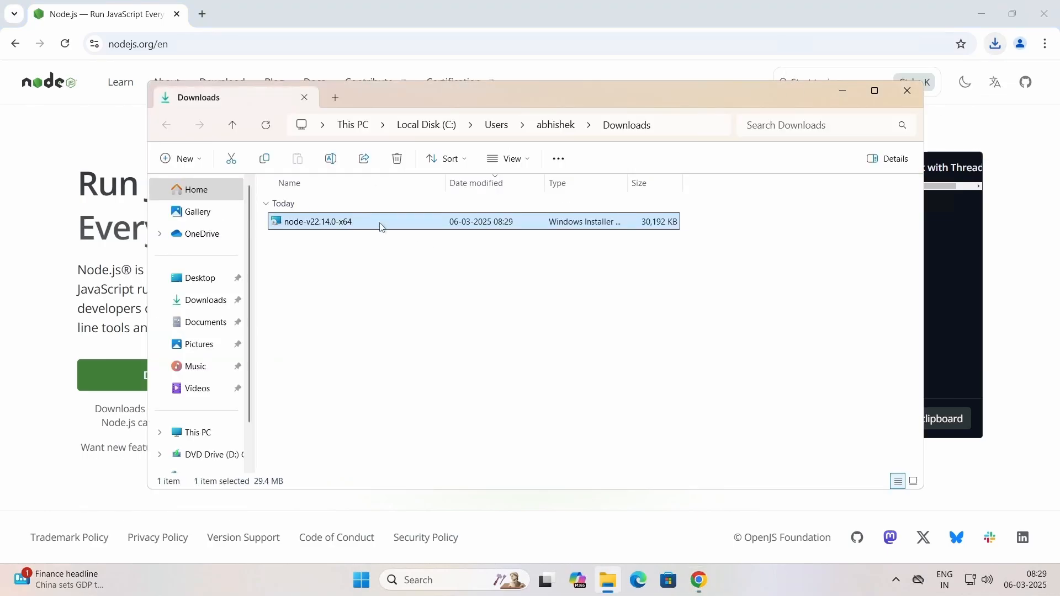
# Launch the node-v22.14.0-x64 installer from the Downloads folder and minimise the browser and folder windows
pyautogui.doubleClick(380, 222)
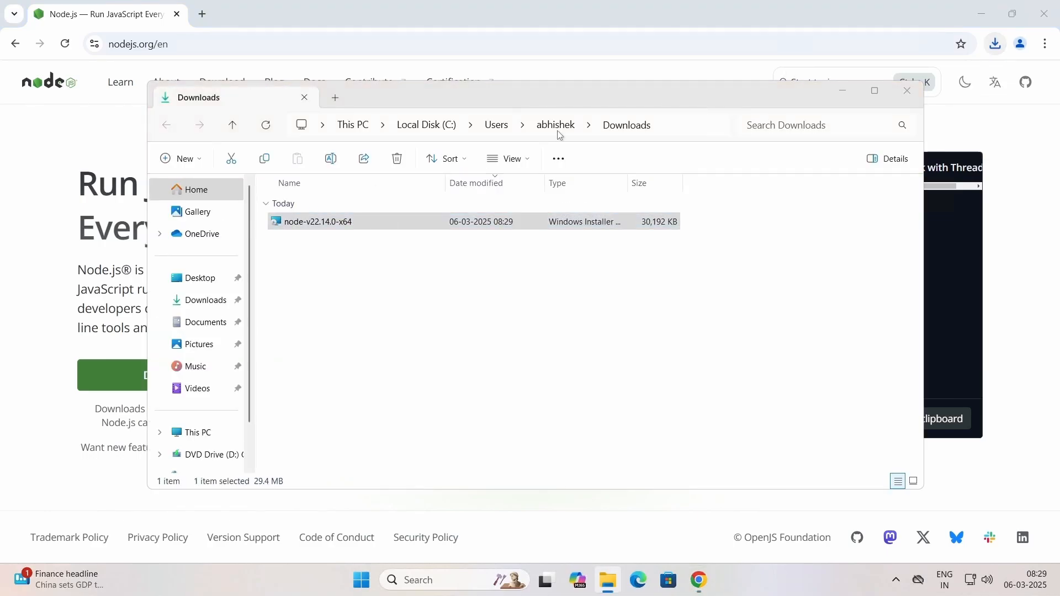
pyautogui.click(845, 92)
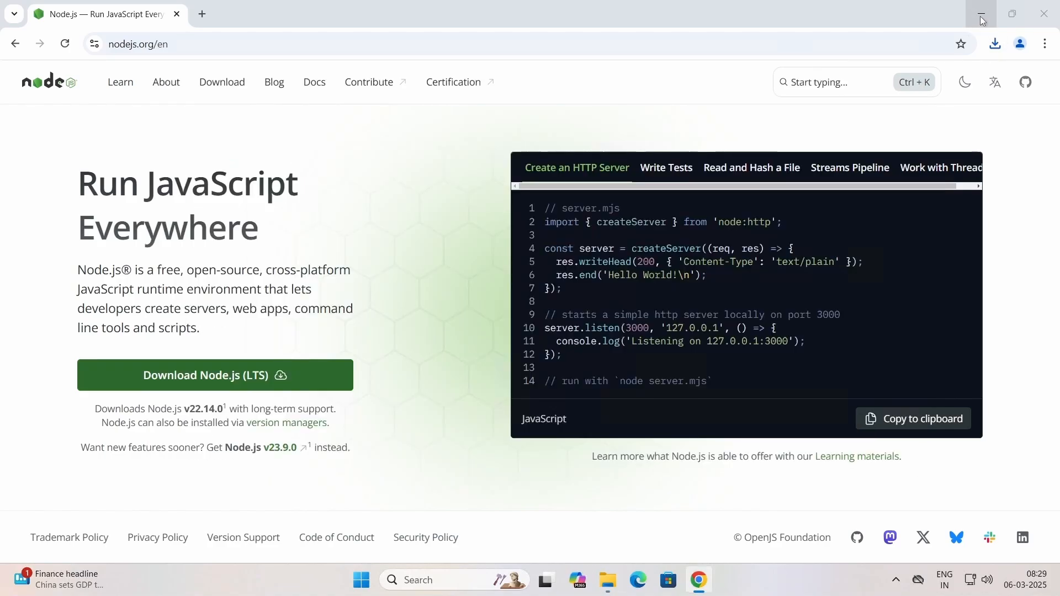
pyautogui.click(982, 17)
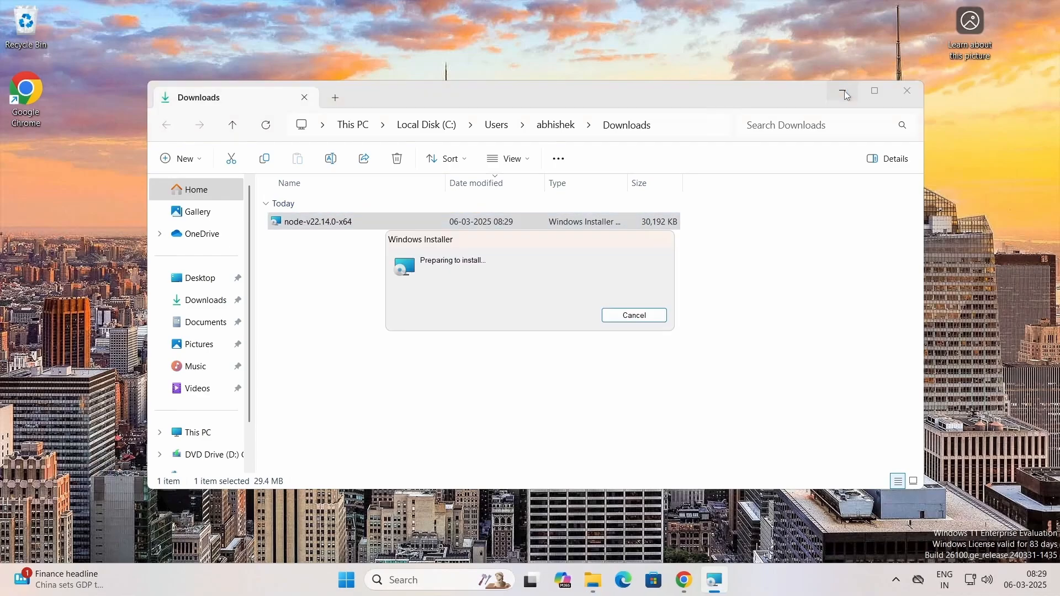
pyautogui.click(845, 92)
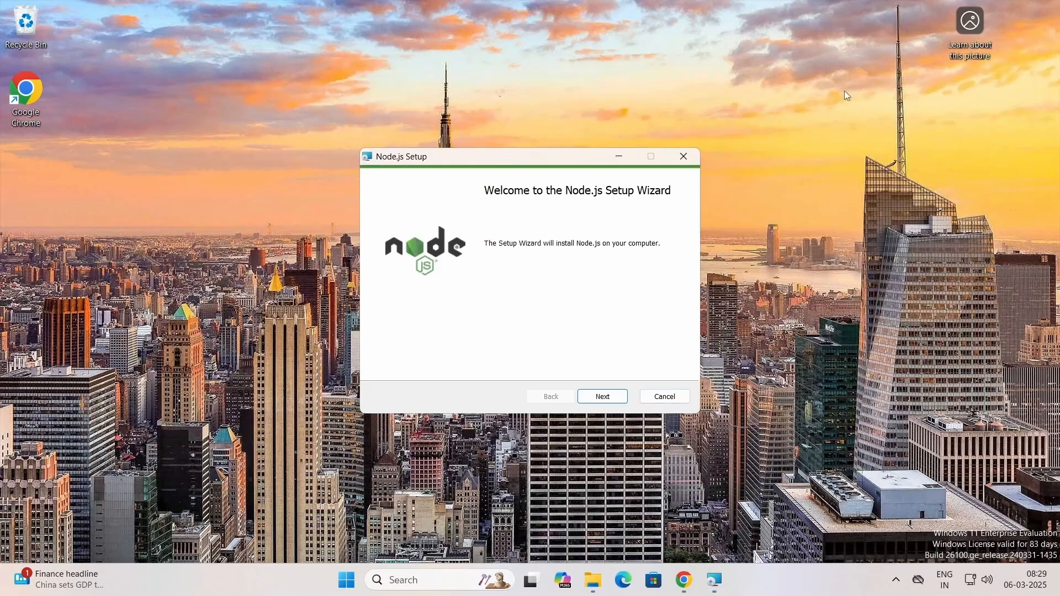
# Accept the Node.js license agreement and keep the default destination folder C:\Program Files\nodejs\ and default features
pyautogui.click(619, 396)
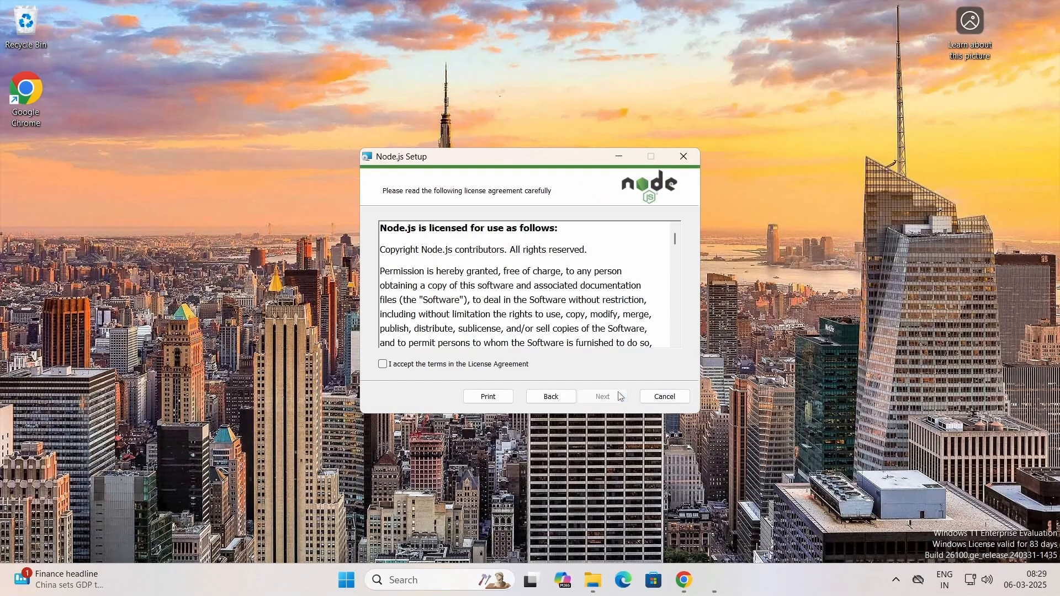
pyautogui.click(472, 366)
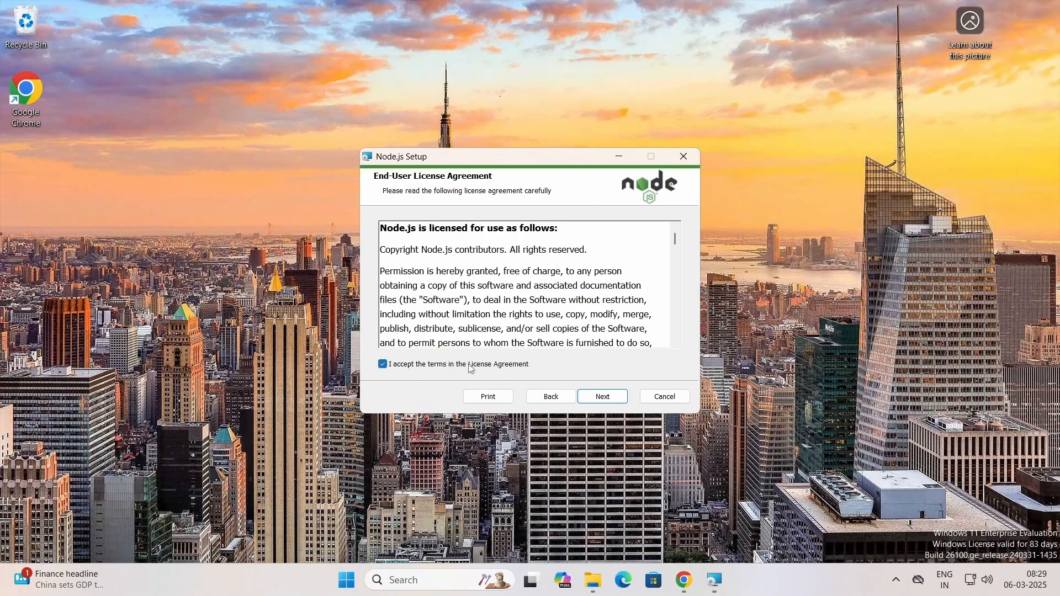
pyautogui.click(609, 401)
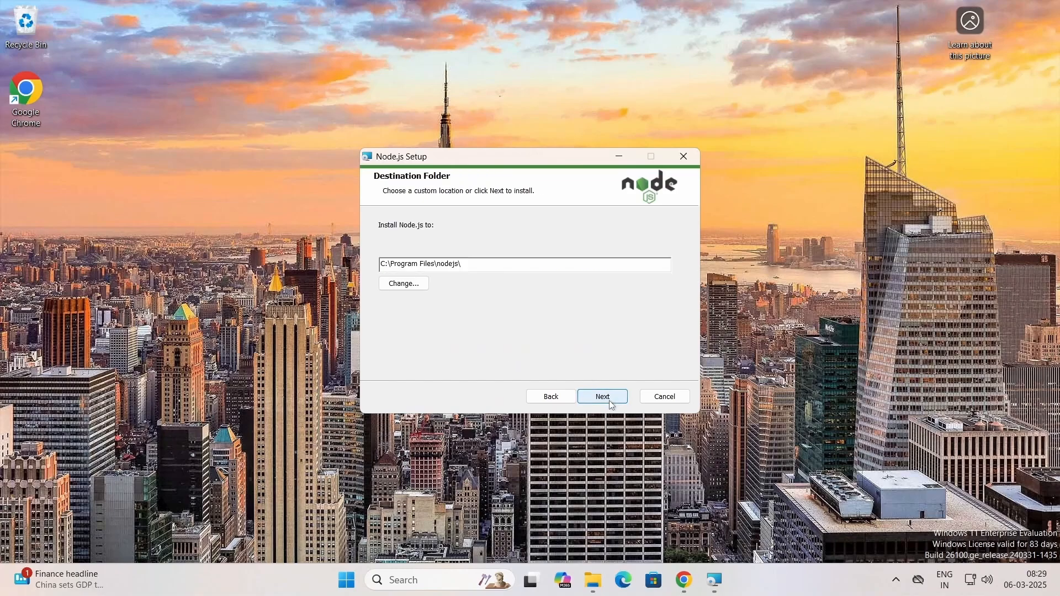
pyautogui.click(610, 402)
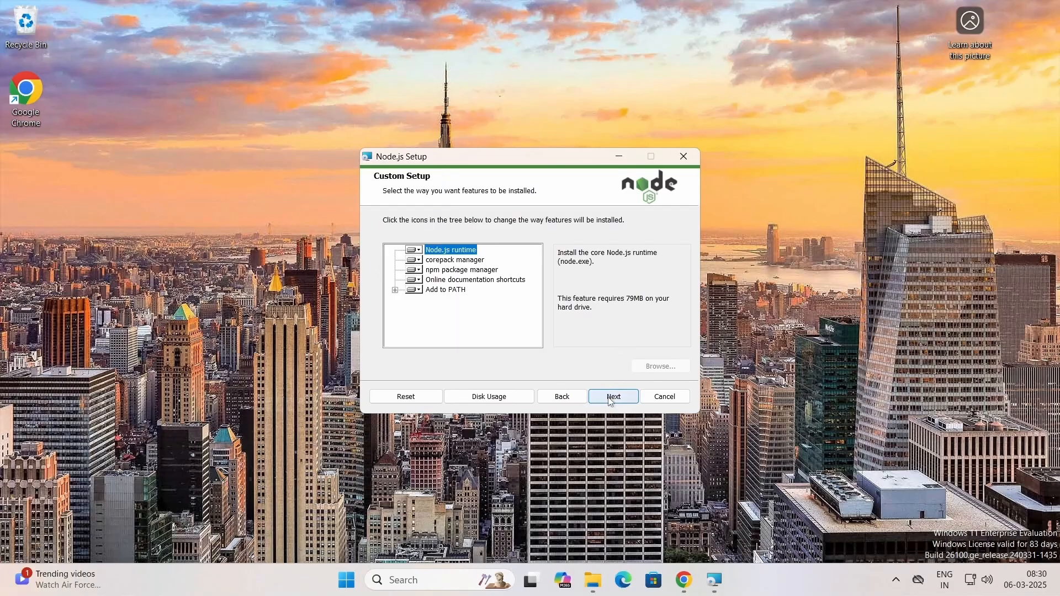
pyautogui.click(610, 402)
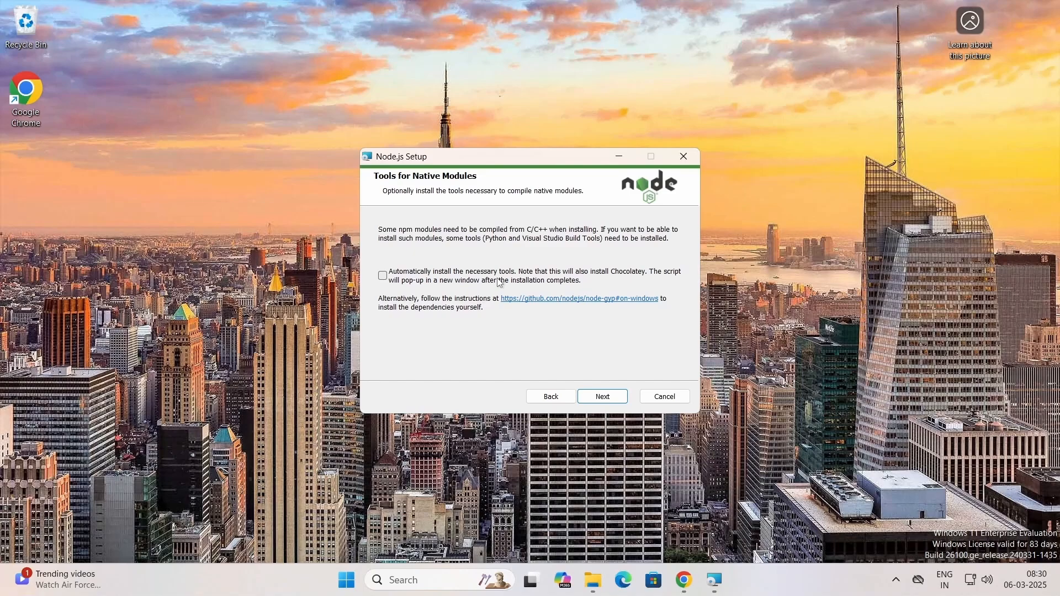
# Enable automatic installation of the native-module tools, then install Node.js, allowing the system changes, and finish the setup wizard
pyautogui.click(446, 276)
pyautogui.click(603, 398)
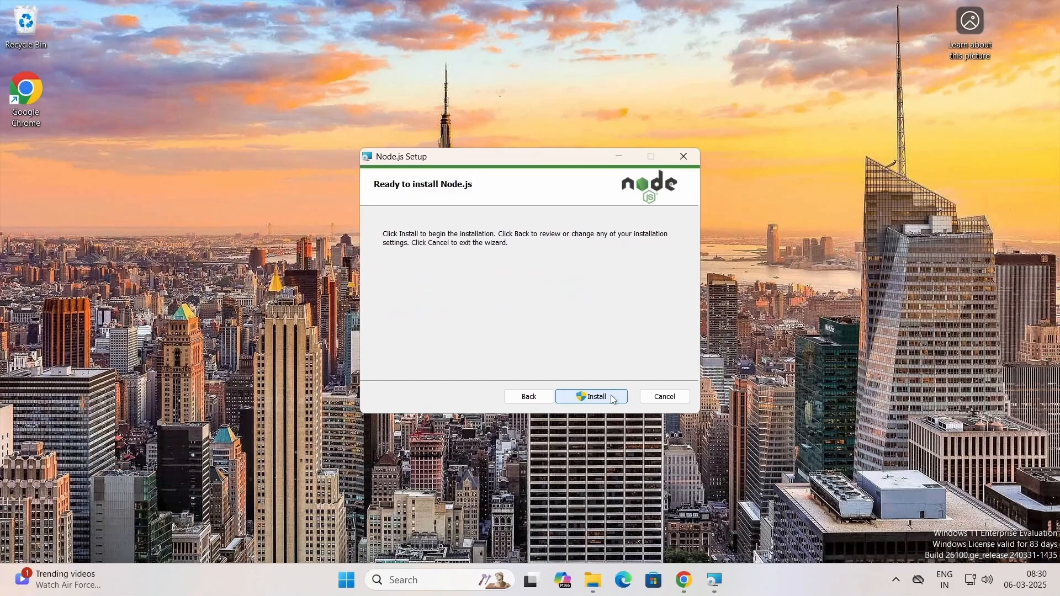
pyautogui.click(611, 396)
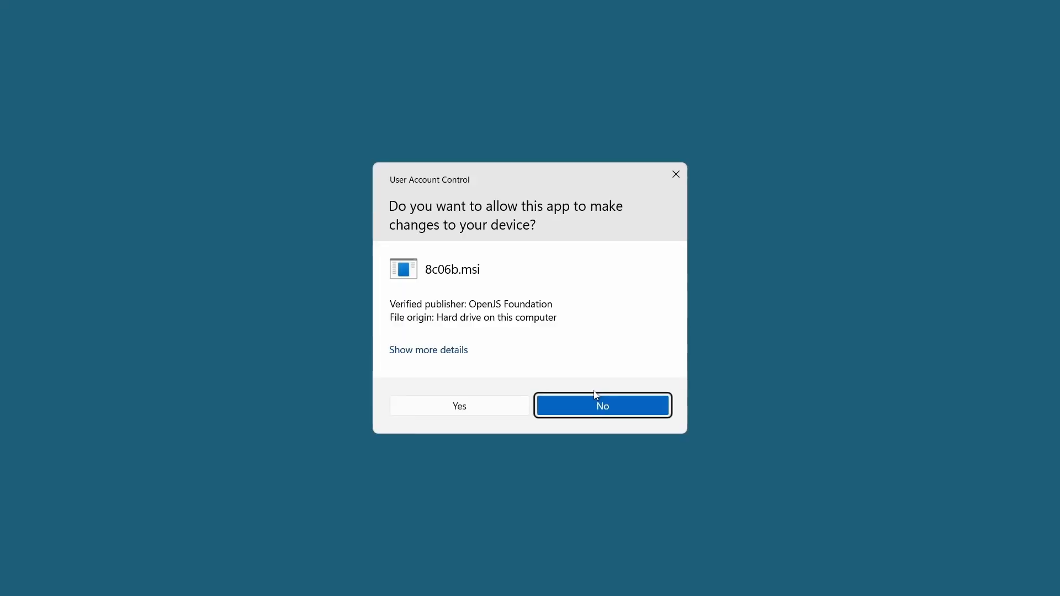
pyautogui.click(468, 406)
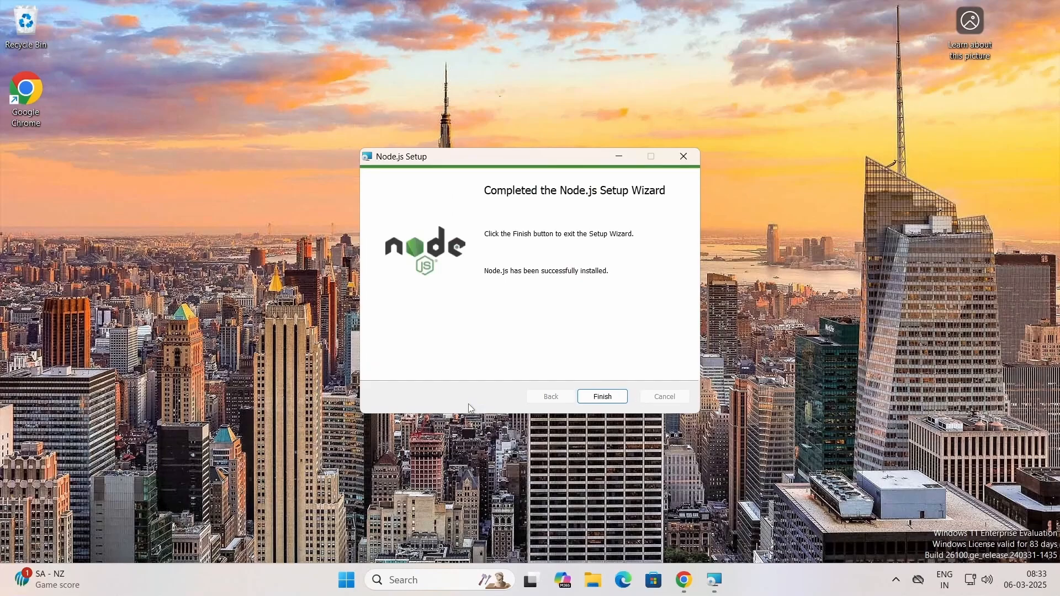
pyautogui.click(617, 397)
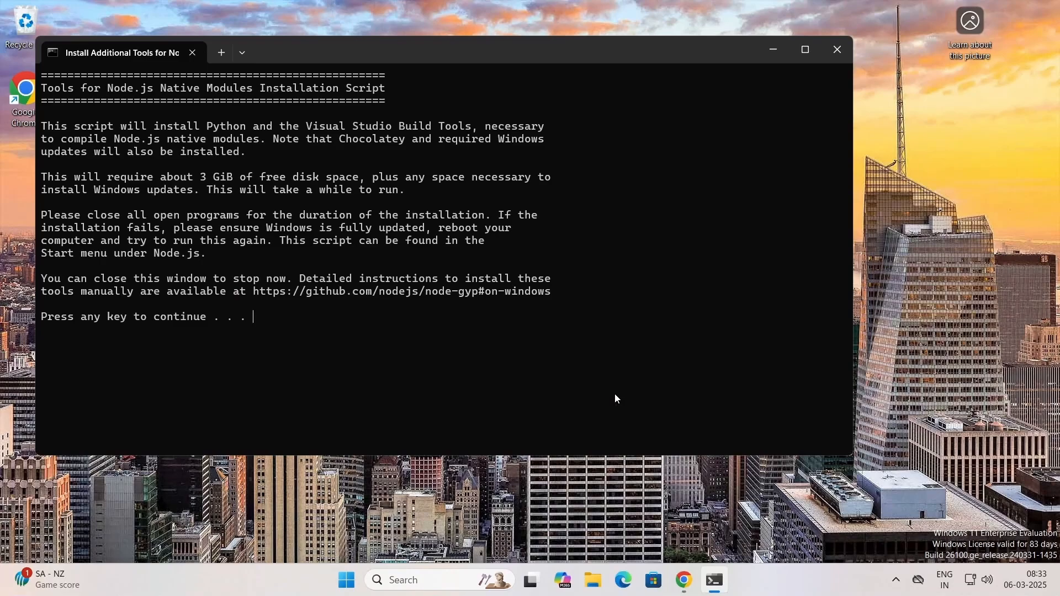
# Run the Node.js additional tools installation script and allow Windows PowerShell to make changes to the device
pyautogui.press('Return')
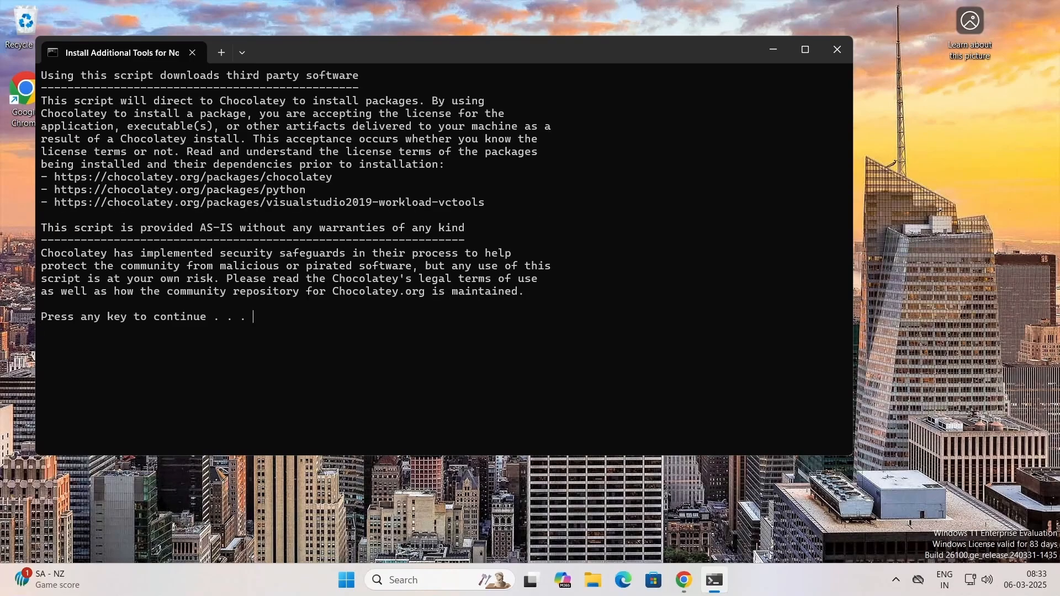
pyautogui.press('Return')
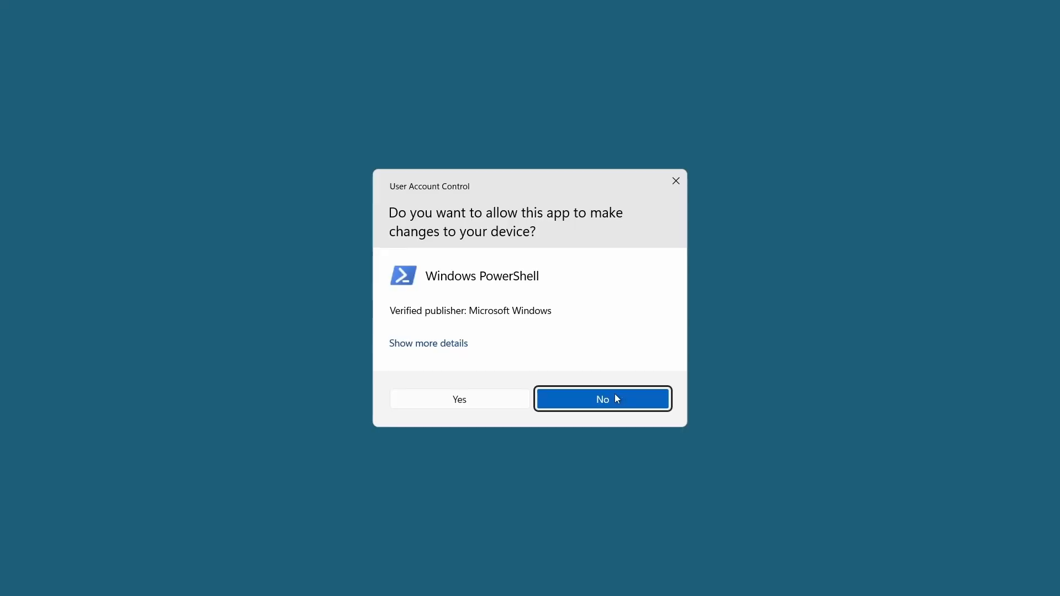
pyautogui.click(468, 397)
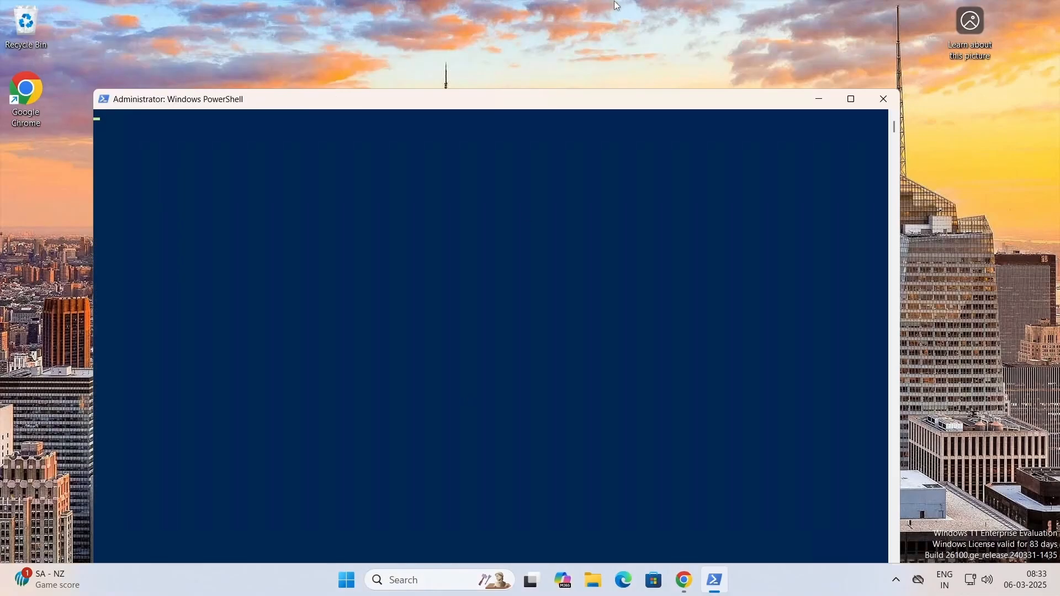
pyautogui.moveTo(554, 104); pyautogui.dragTo(550, 37)
pyautogui.click(577, 184)
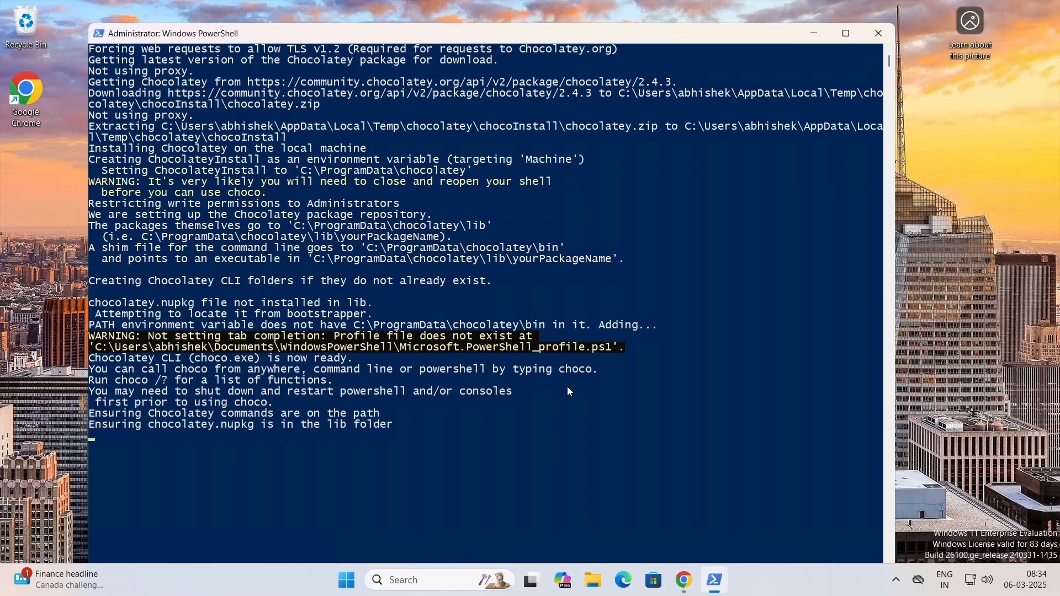
pyautogui.click(568, 389)
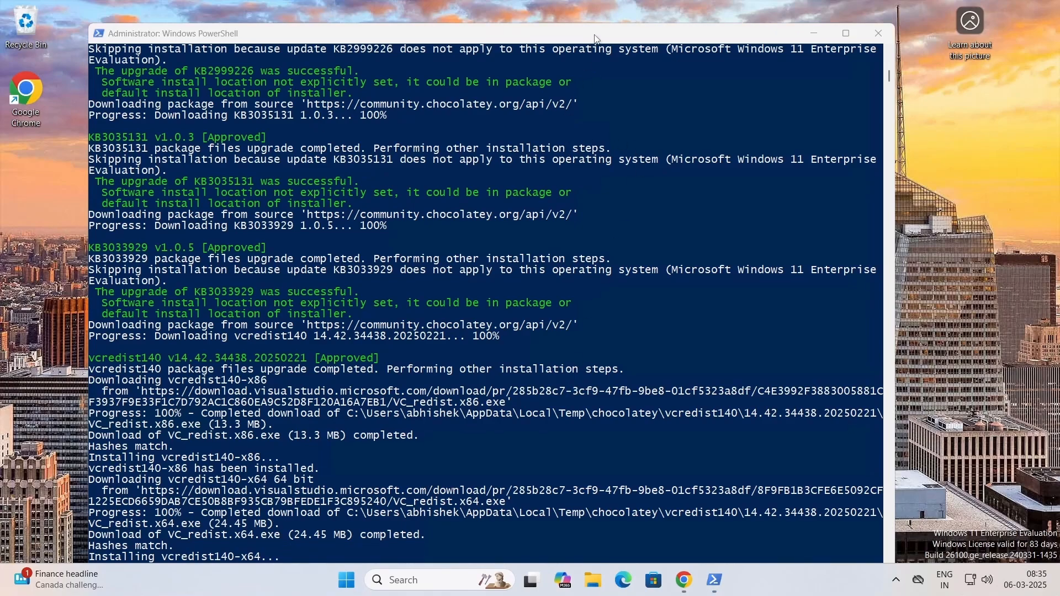
pyautogui.moveTo(595, 40); pyautogui.dragTo(597, 26)
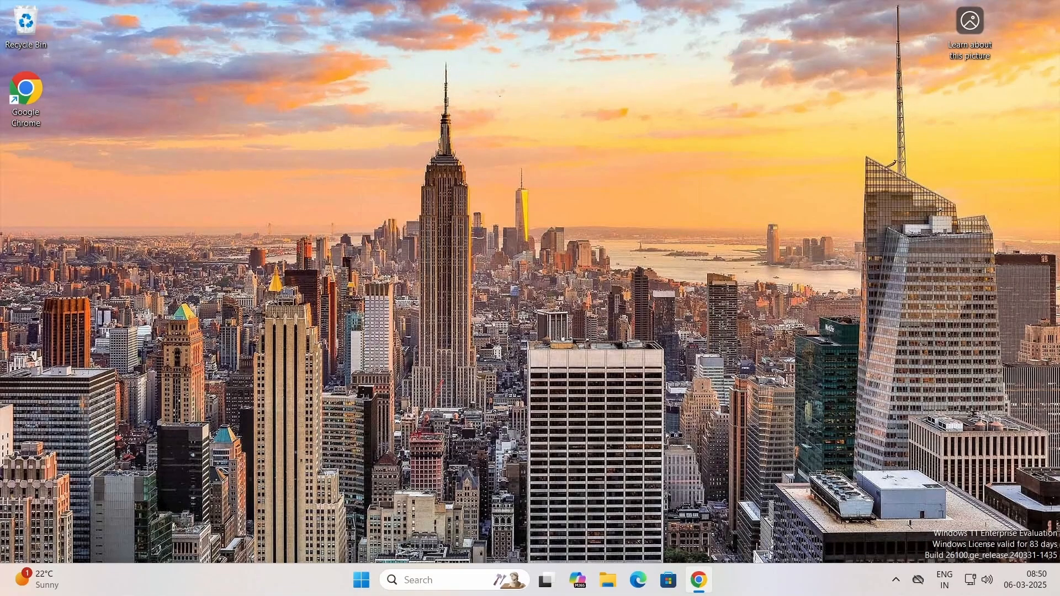
# Open the Node.js command prompt and check the npm version with "npm --version"
pyautogui.click(395, 592)
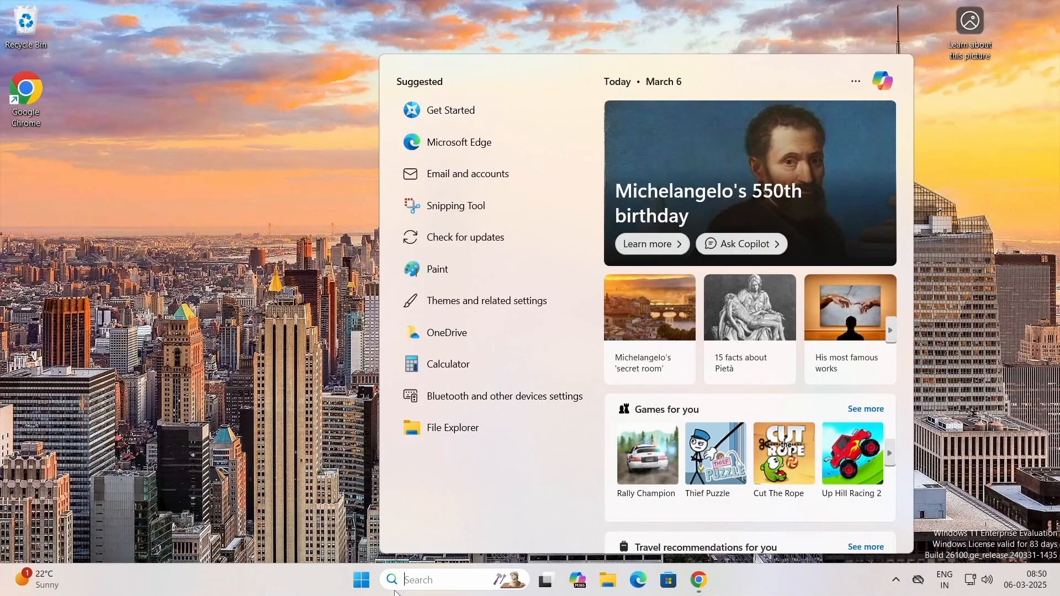
pyautogui.write('cmd')
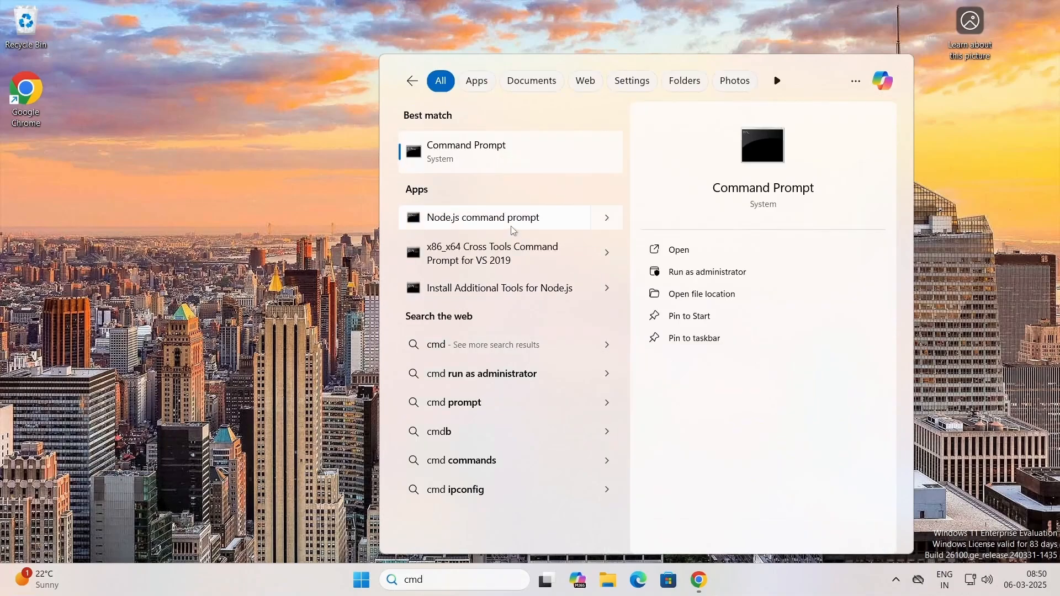
pyautogui.click(512, 228)
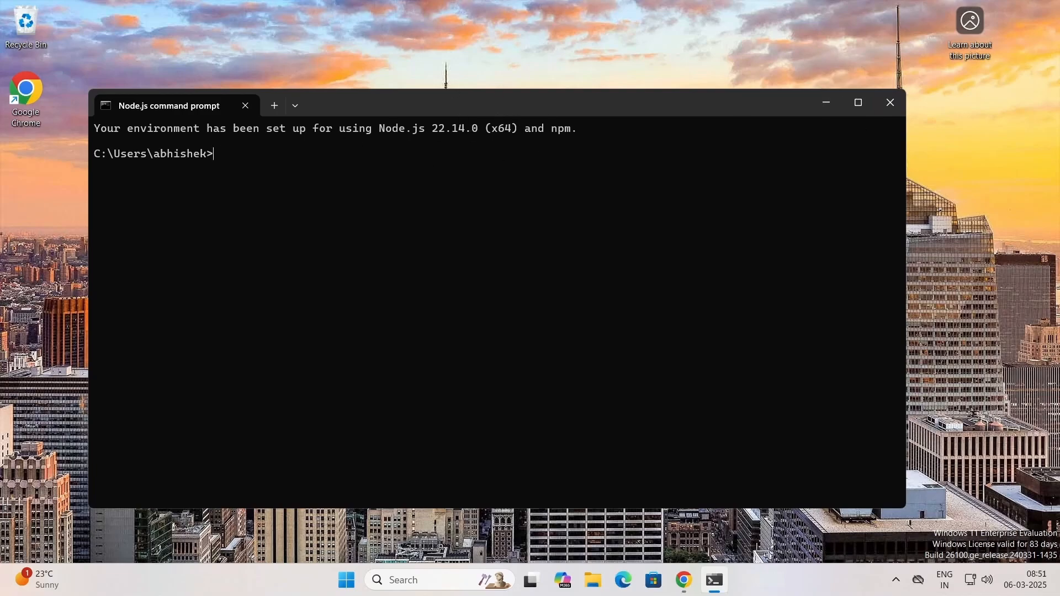
pyautogui.write('npm --version')
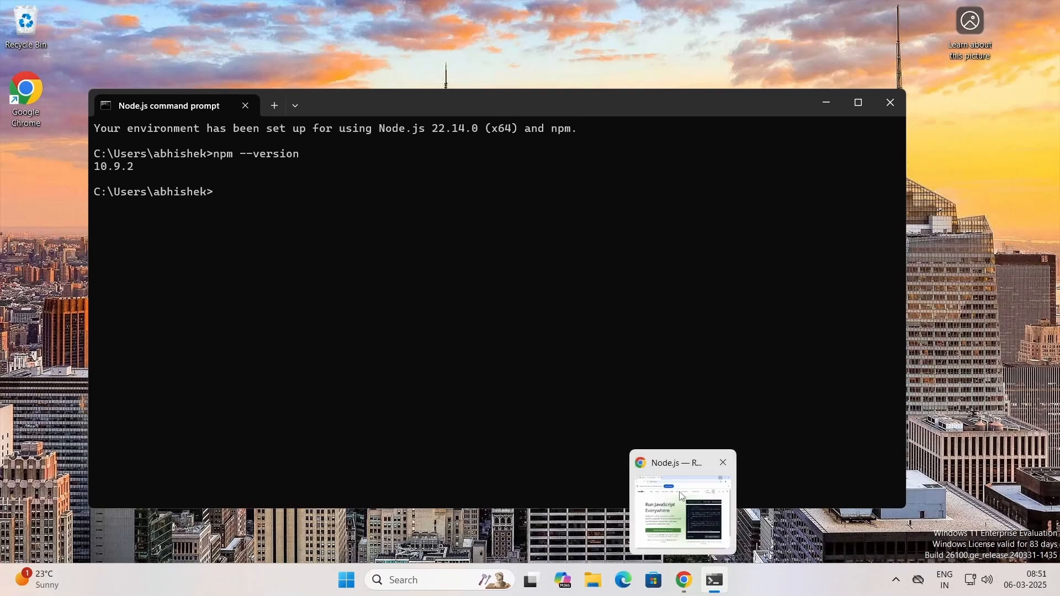
# Switch to Chrome, search for "flowise github" in a new tab and open the FlowiseAI/Flowise repository
pyautogui.click(686, 588)
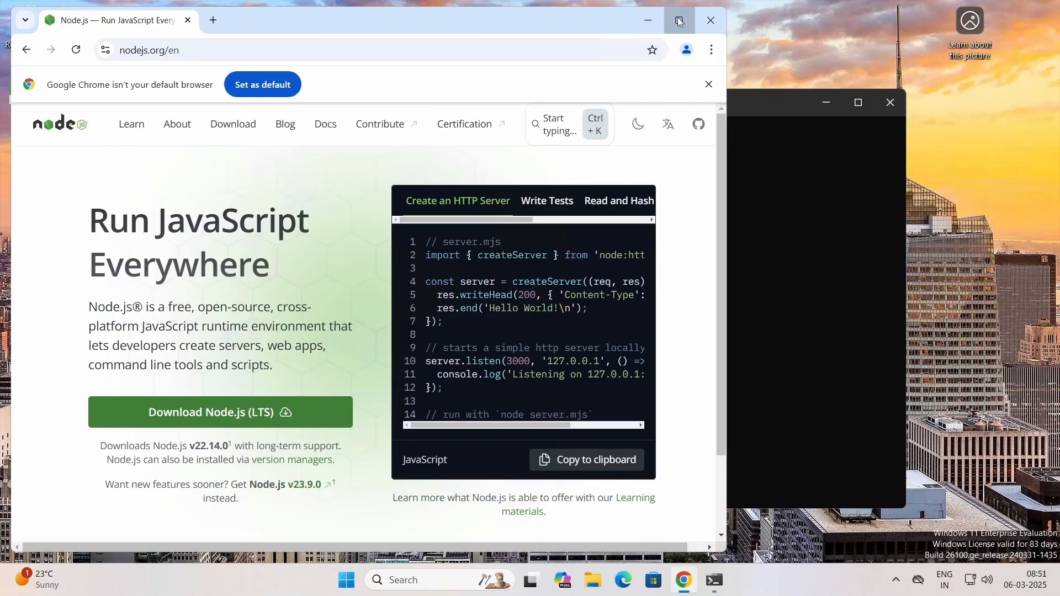
pyautogui.click(678, 21)
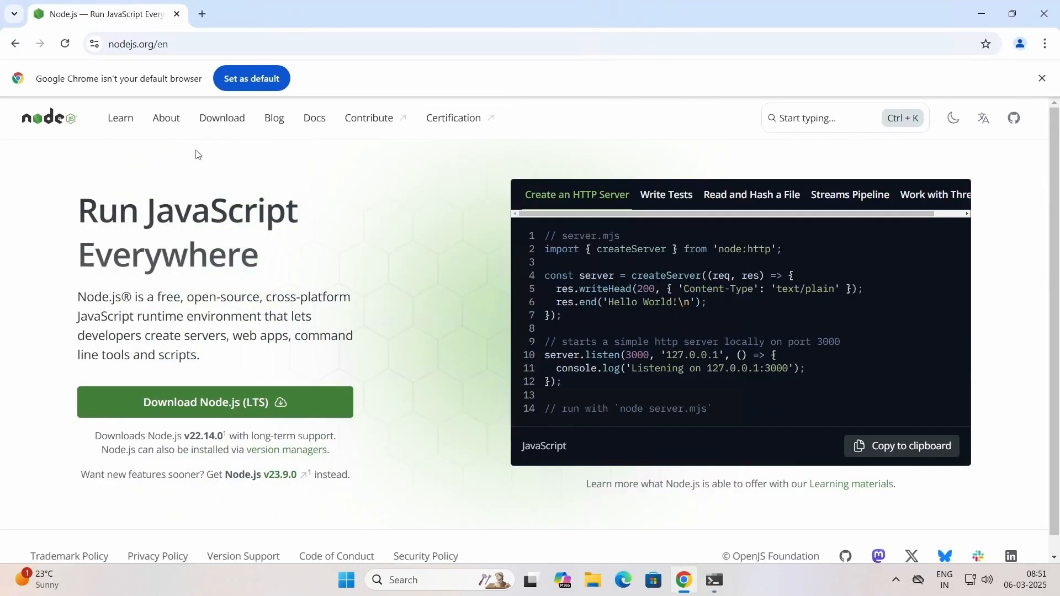
pyautogui.click(205, 15)
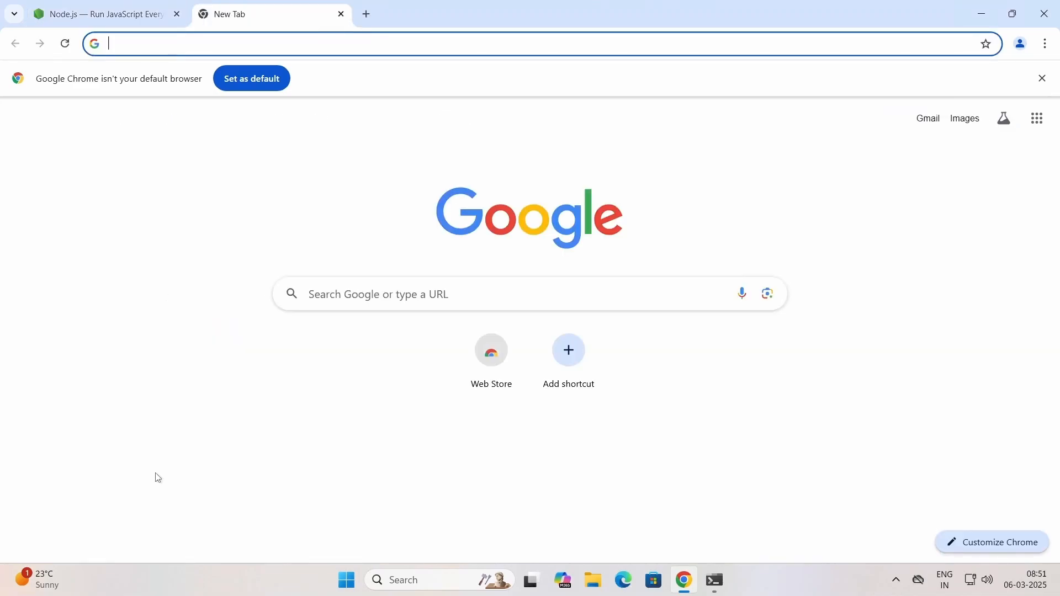
pyautogui.write('flow')
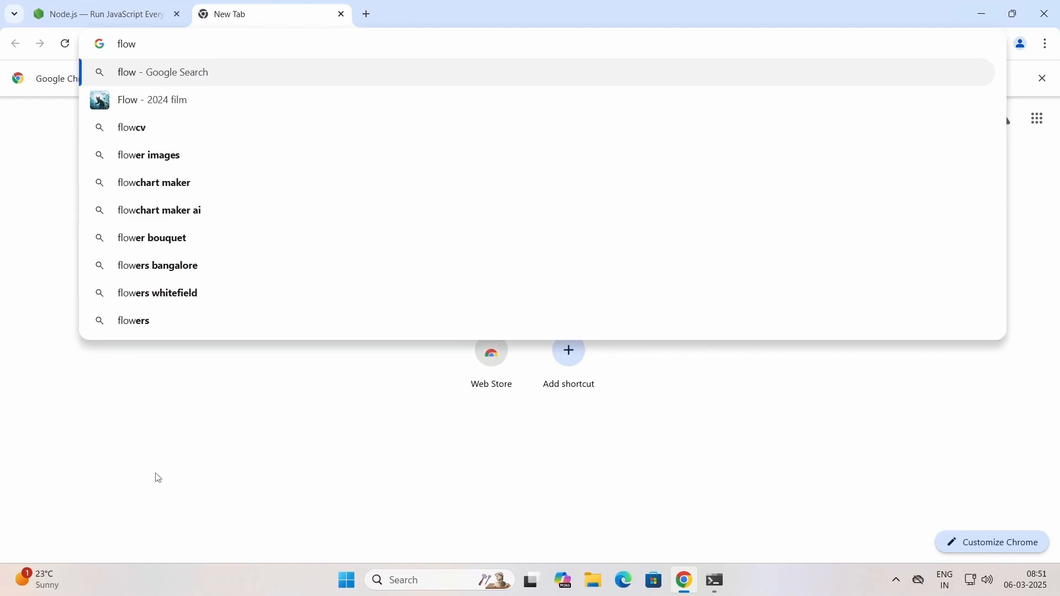
pyautogui.write('ise github')
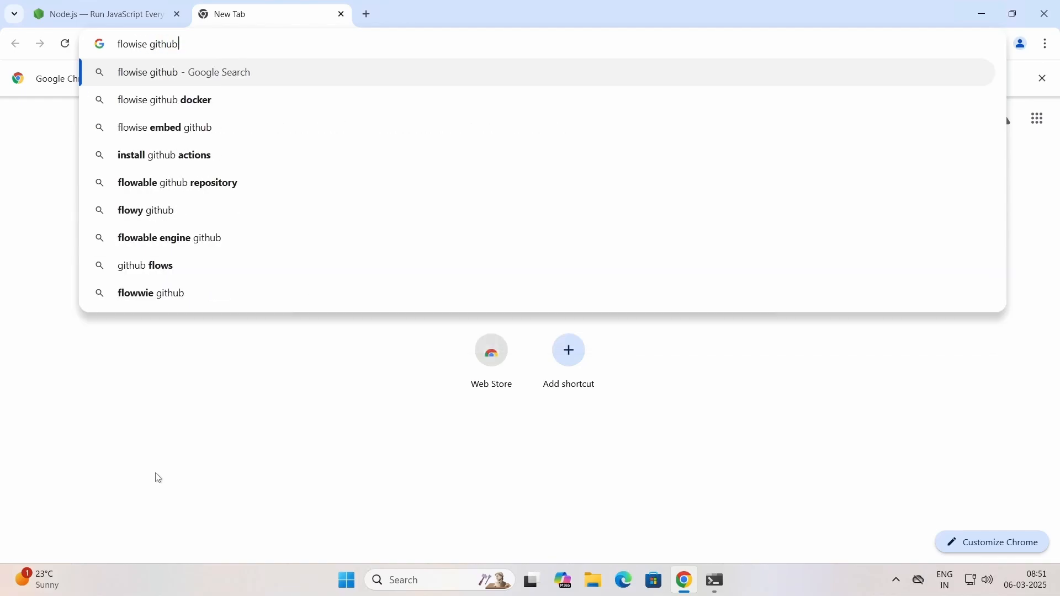
pyautogui.press('Return')
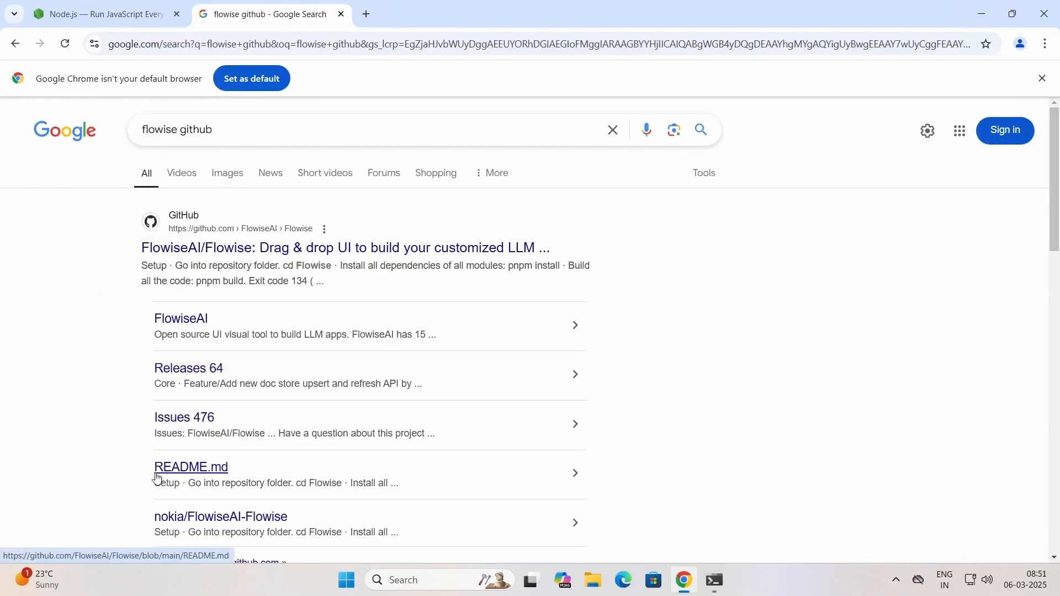
pyautogui.click(339, 252)
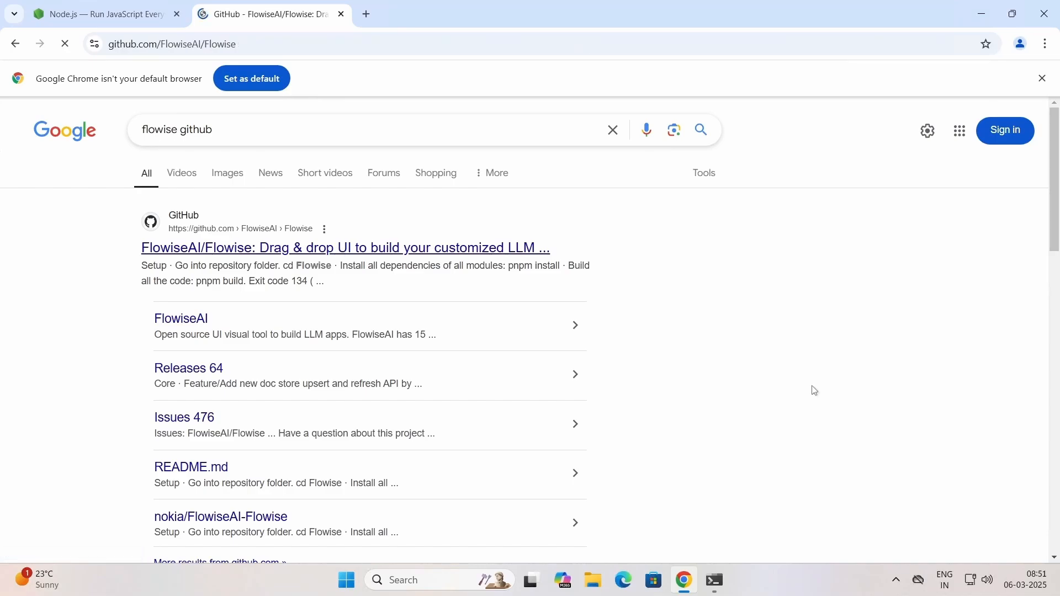
# Look through the Flowise repository's file list, README header and releases section
pyautogui.scroll(-8, 1006, 345)
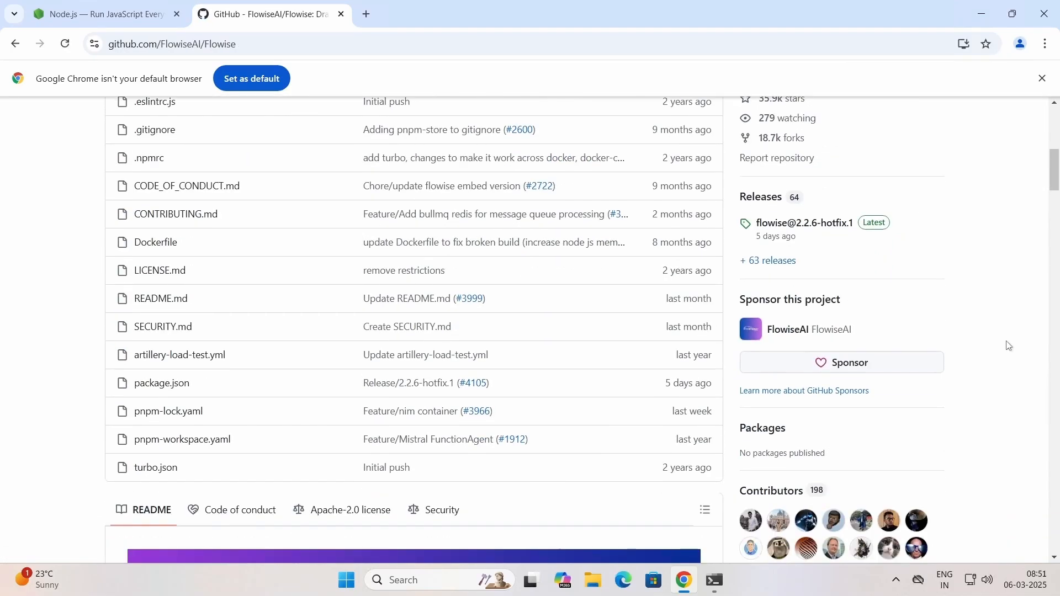
pyautogui.scroll(-4, 1008, 345)
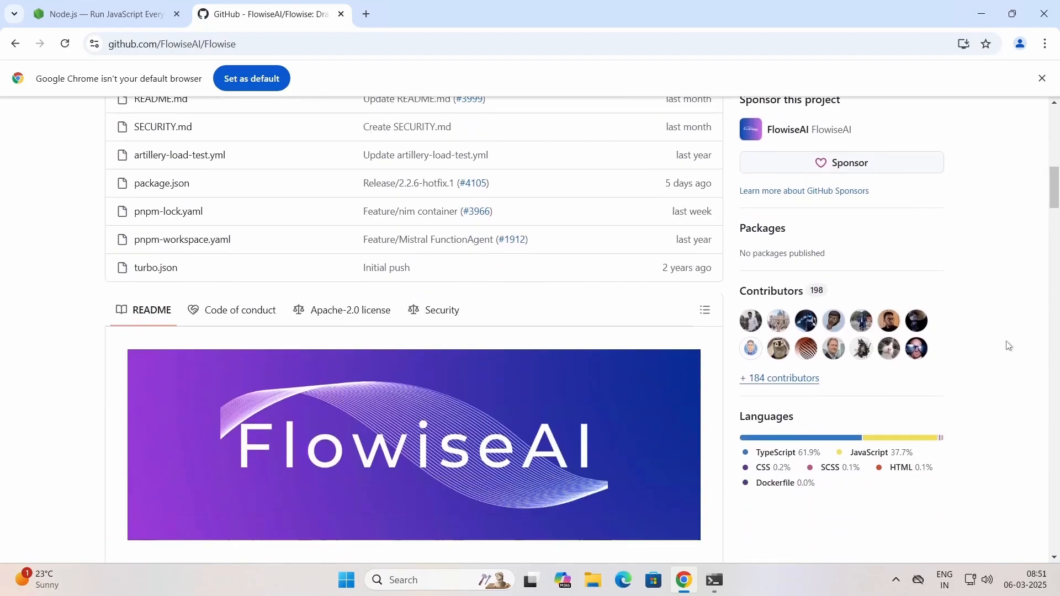
pyautogui.scroll(6, 1009, 346)
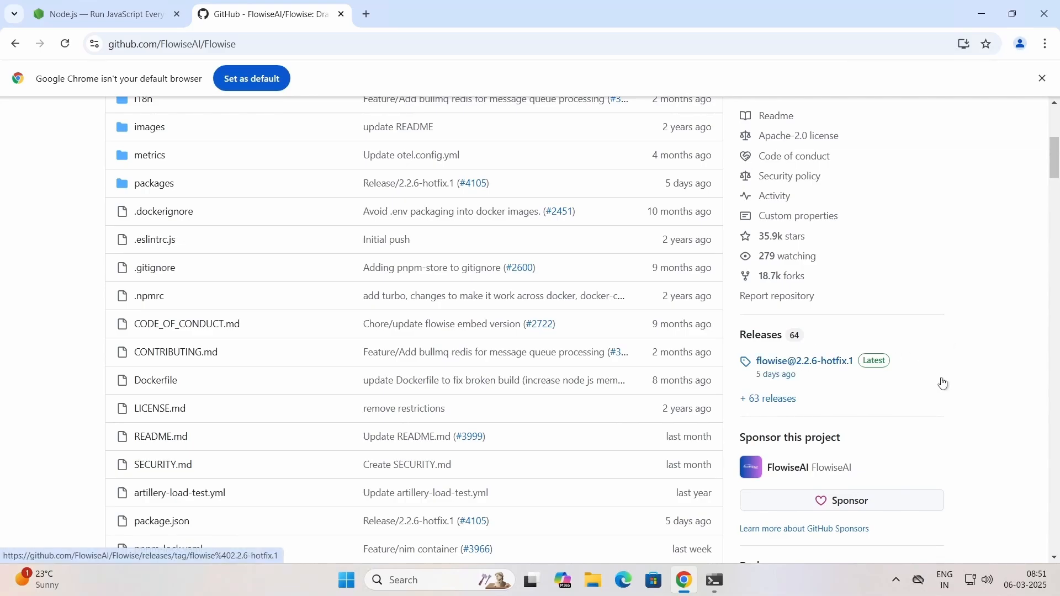
pyautogui.scroll(2, 942, 382)
pyautogui.scroll(-2, 943, 382)
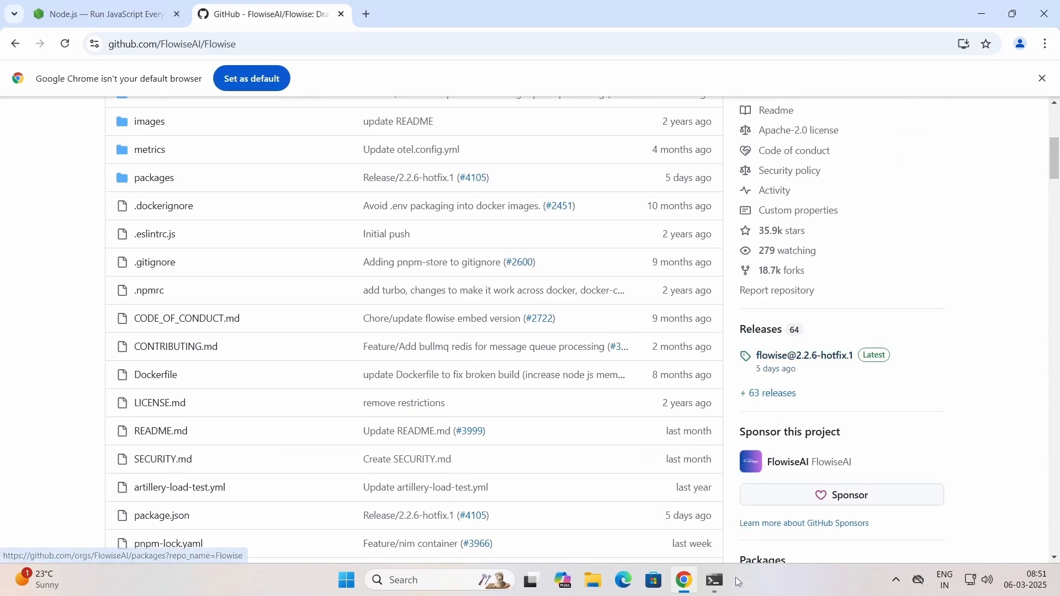
# Copy the "npm install -g flowise" command from the Quick Start section of the Flowise README
pyautogui.click(714, 586)
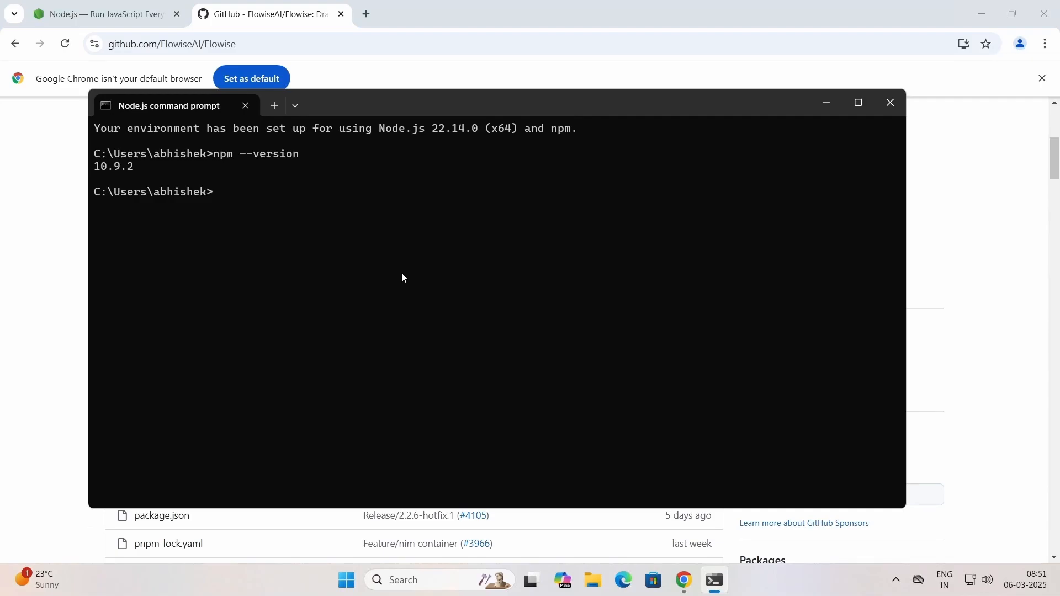
pyautogui.click(954, 398)
pyautogui.scroll(-10, 955, 399)
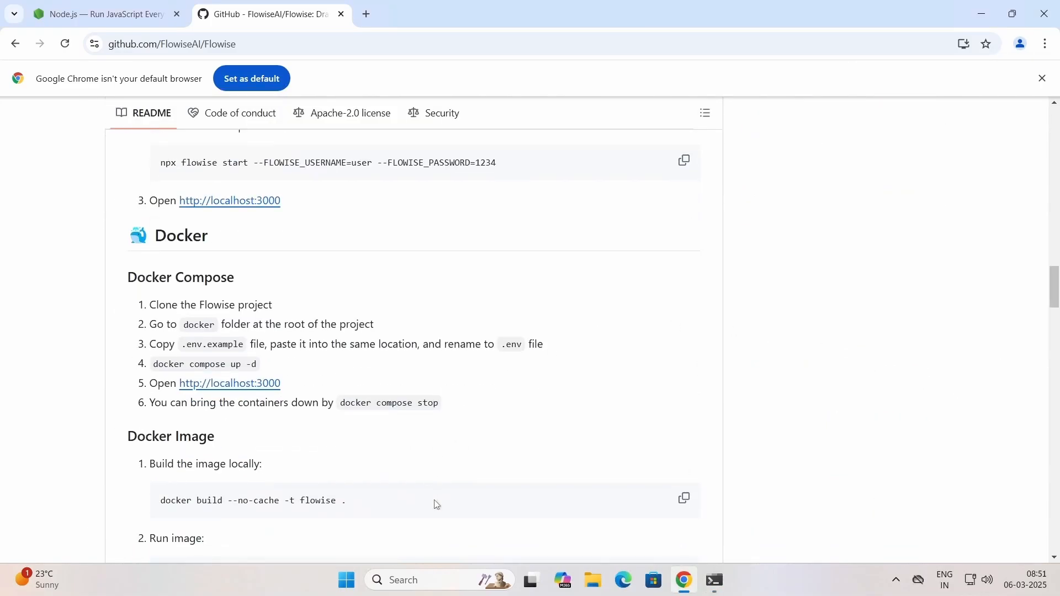
pyautogui.scroll(-1, 435, 502)
pyautogui.scroll(5, 435, 503)
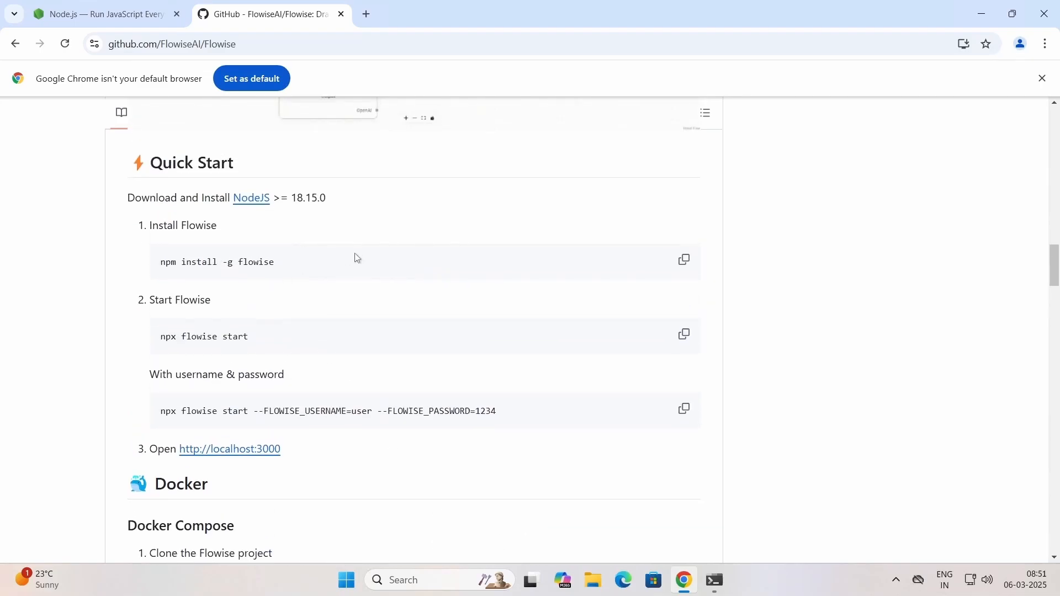
pyautogui.click(686, 261)
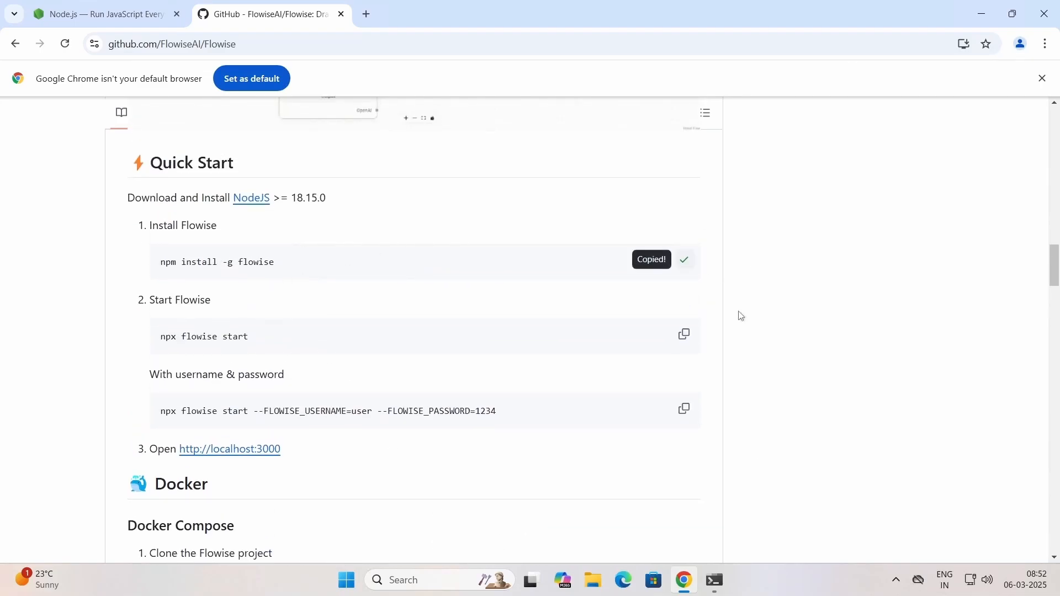
# Paste the install command into the Node.js command prompt, append "@", and look up the latest release version in the Flowise repository
pyautogui.click(715, 582)
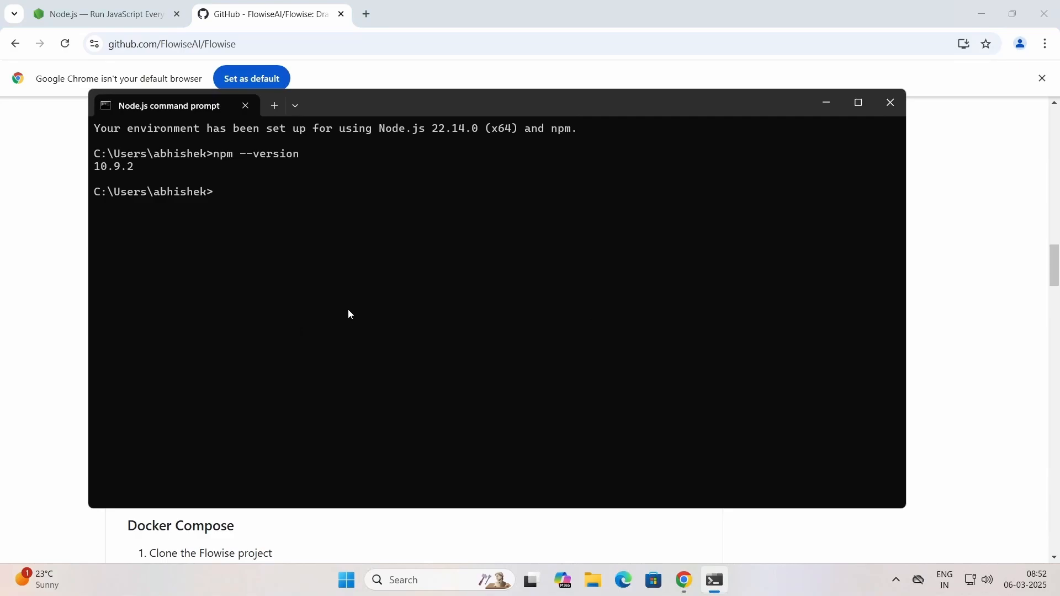
pyautogui.hotkey('ctrl', 'v')
pyautogui.write('@')
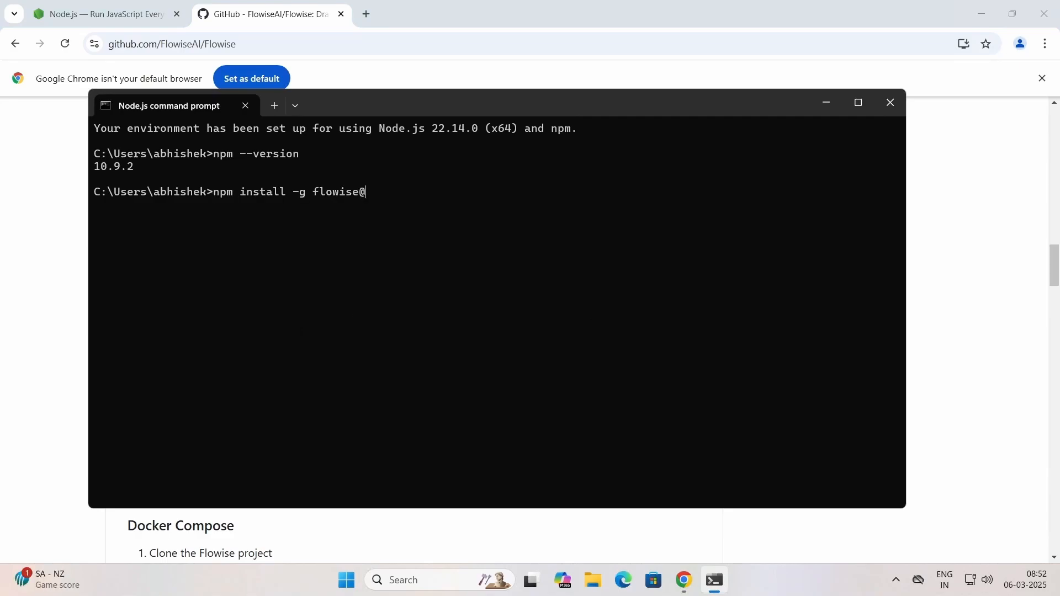
pyautogui.click(1007, 261)
pyautogui.scroll(10, 1008, 262)
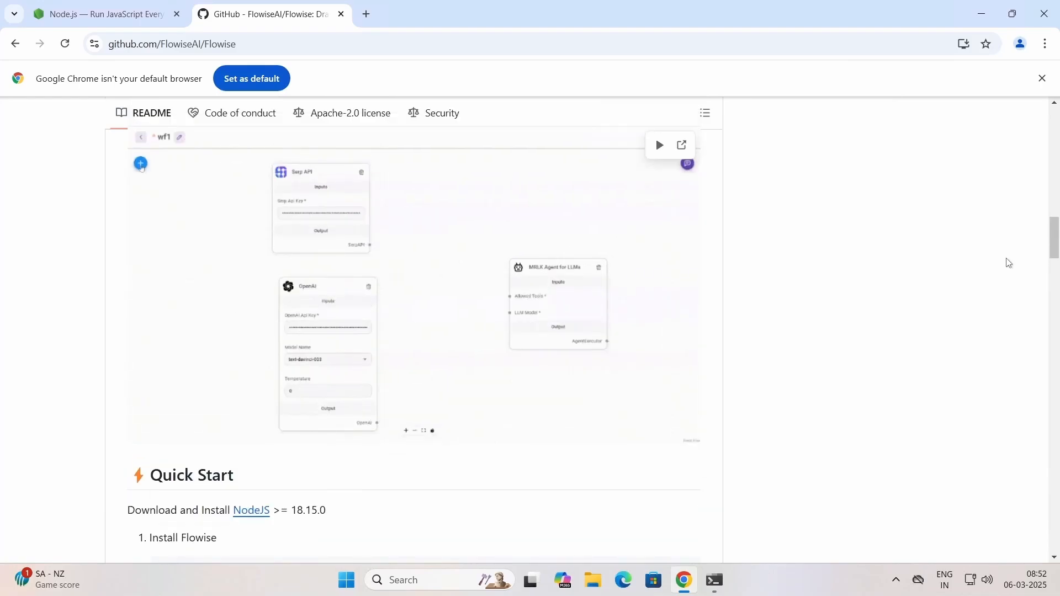
pyautogui.scroll(3, 1009, 263)
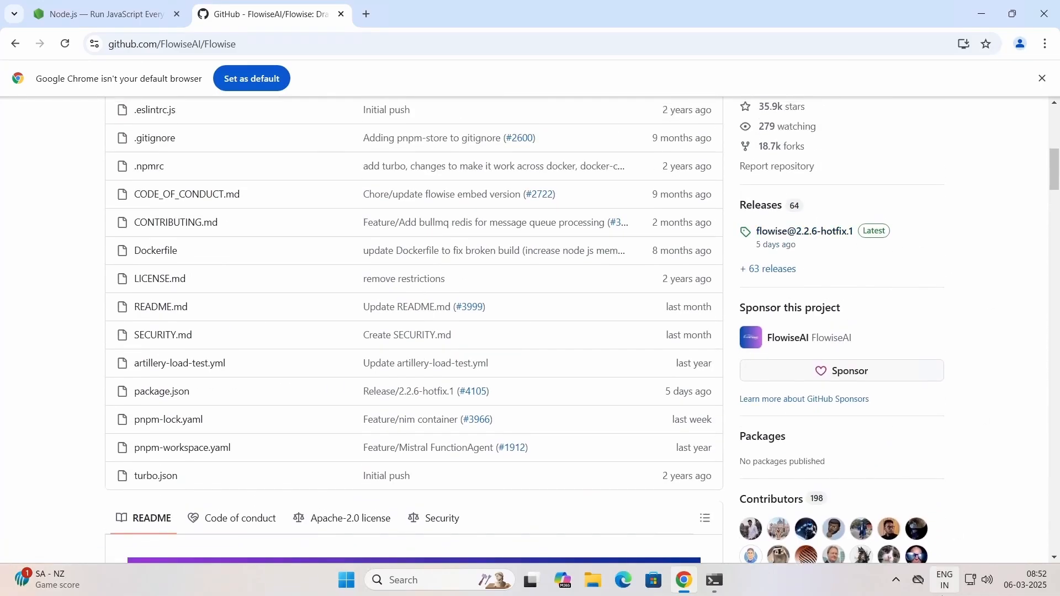
pyautogui.click(721, 579)
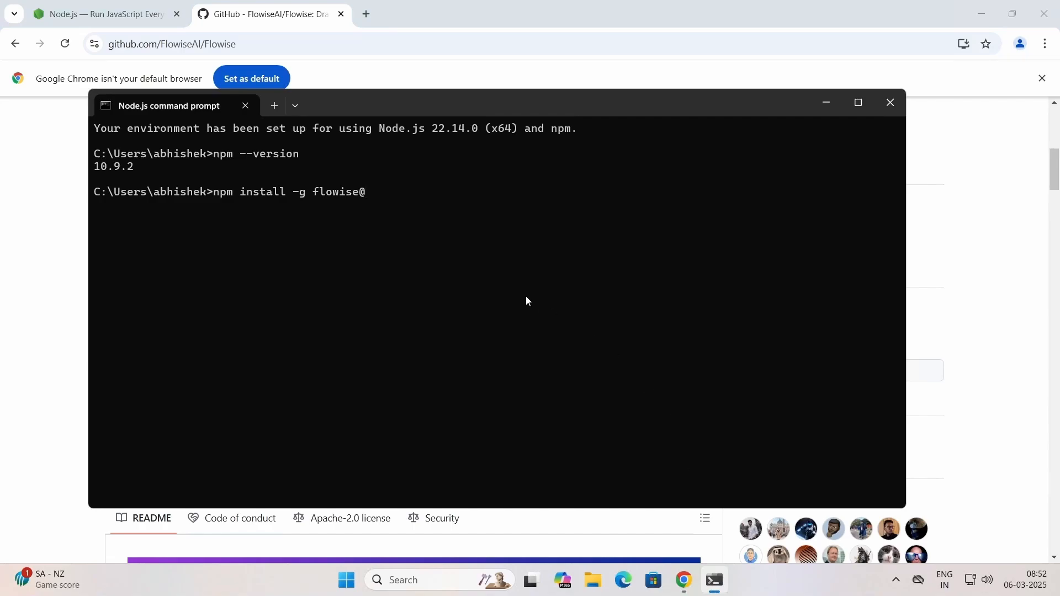
pyautogui.write('2.2.6-hotfix.1')
pyautogui.moveTo(730, 108); pyautogui.dragTo(564, 100)
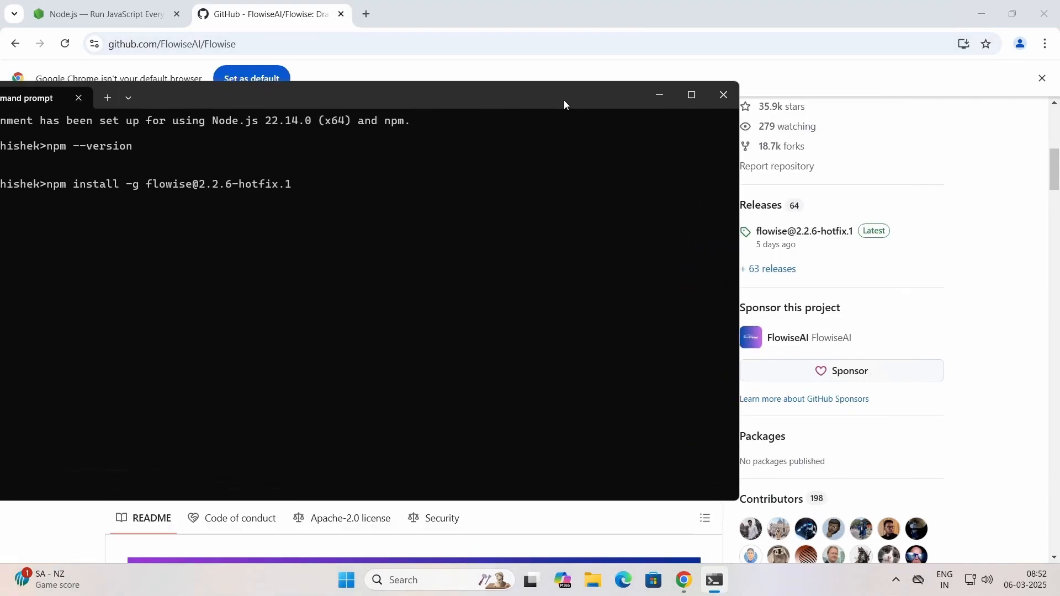
pyautogui.moveTo(475, 104); pyautogui.dragTo(621, 109)
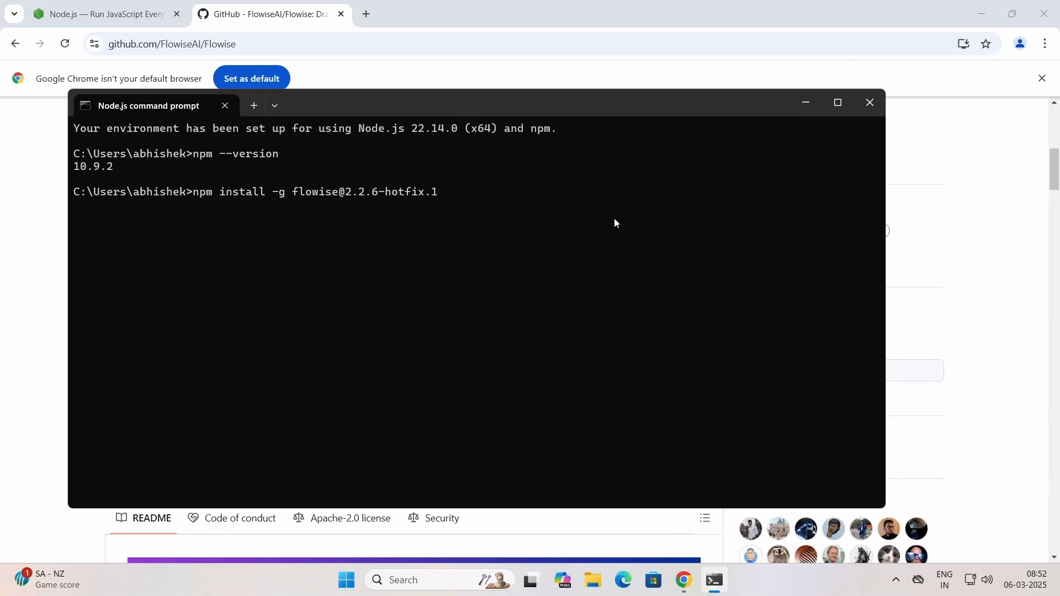
pyautogui.press('Return')
pyautogui.click(987, 11)
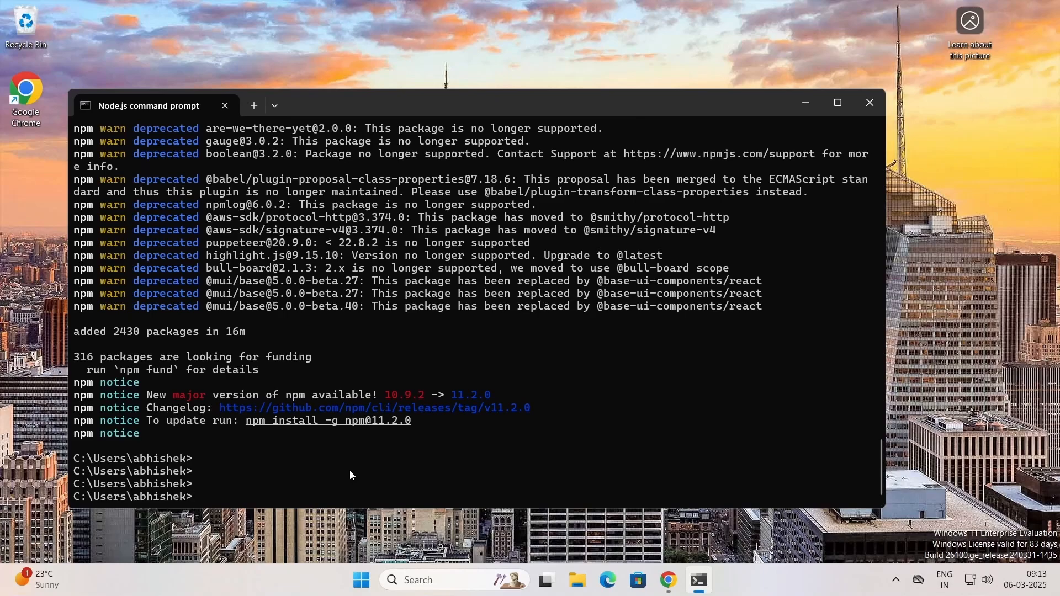
# Check the installed Flowise version with "npx flowise --version" and start the server with "npx flowise start"
pyautogui.write('npx flowise --version')
pyautogui.press('Return')
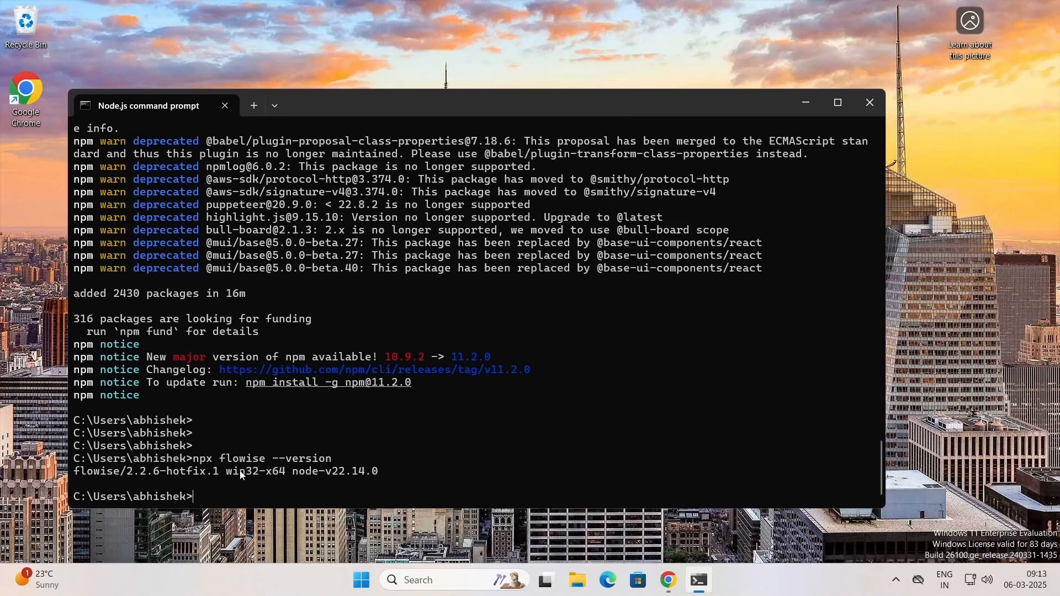
pyautogui.write('npx flowise start')
pyautogui.press('Return')
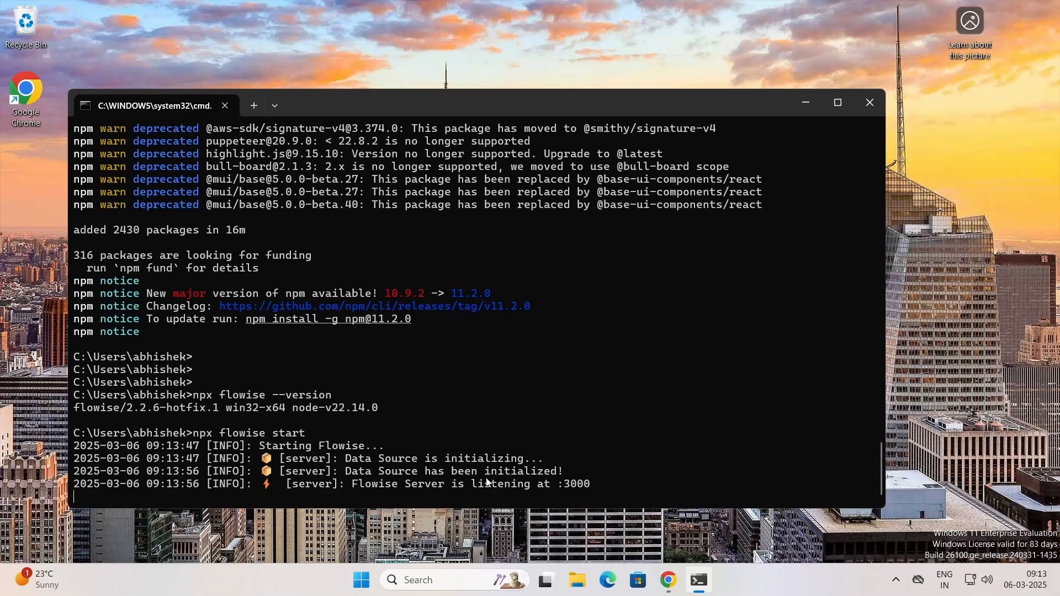
pyautogui.click(668, 580)
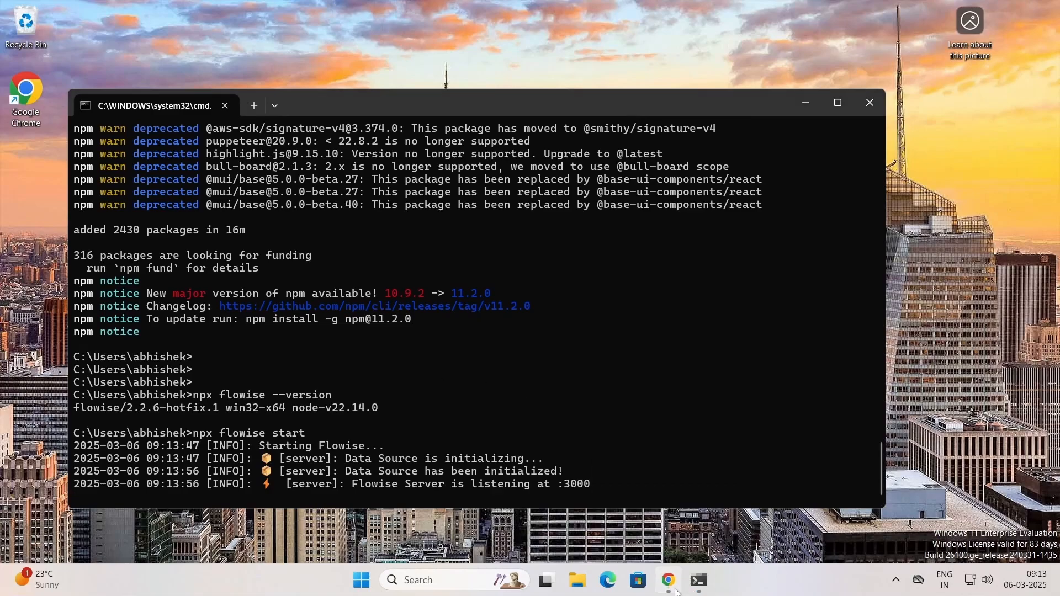
pyautogui.click(364, 13)
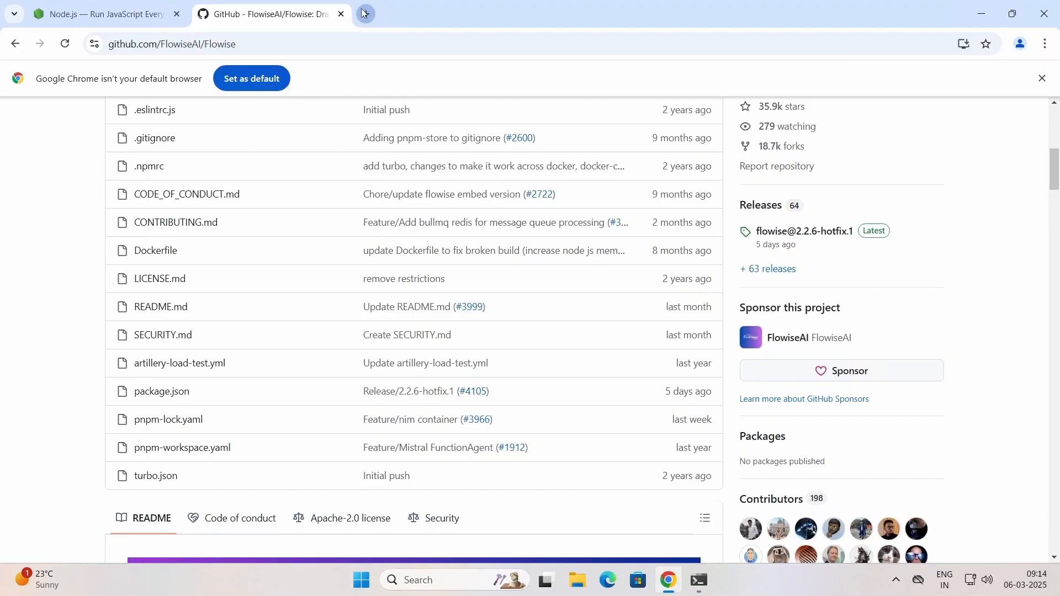
pyautogui.write('http://')
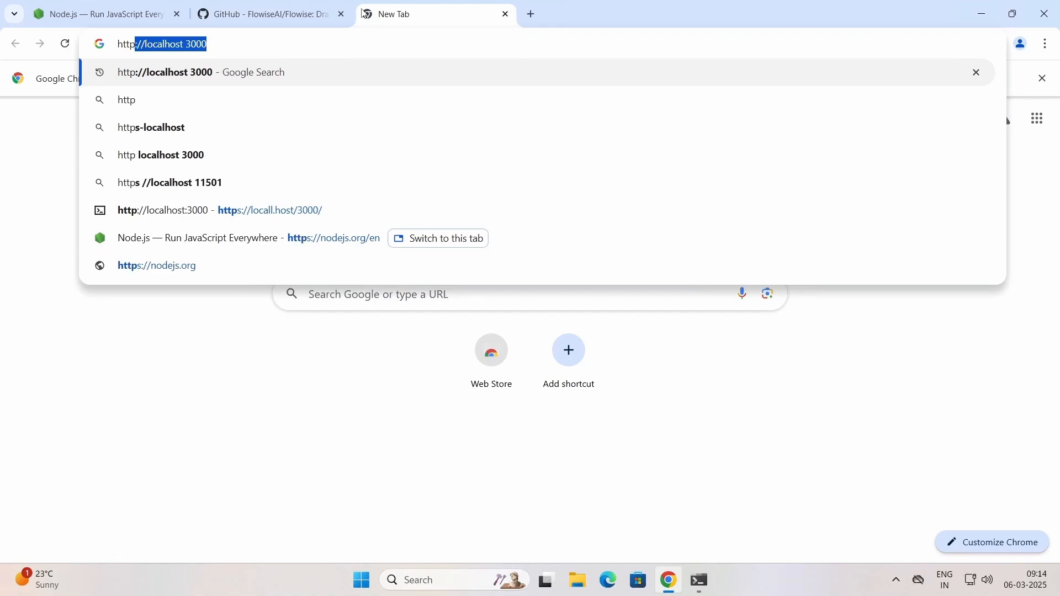
pyautogui.press('Right')
pyautogui.press('Left')
pyautogui.press('Left')
pyautogui.press('Left')
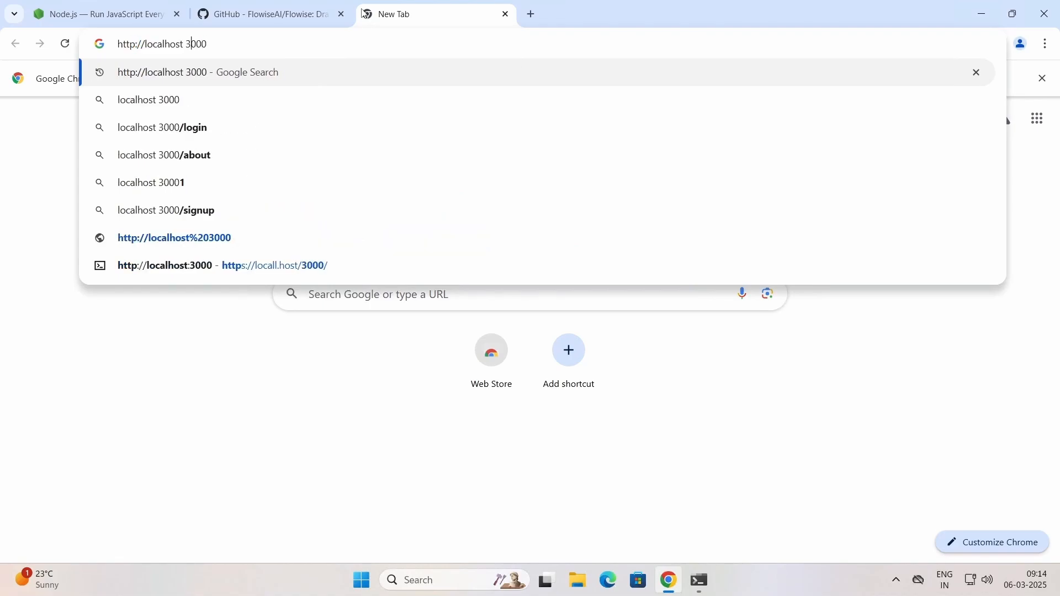
pyautogui.press('BackSpace')
pyautogui.write(':')
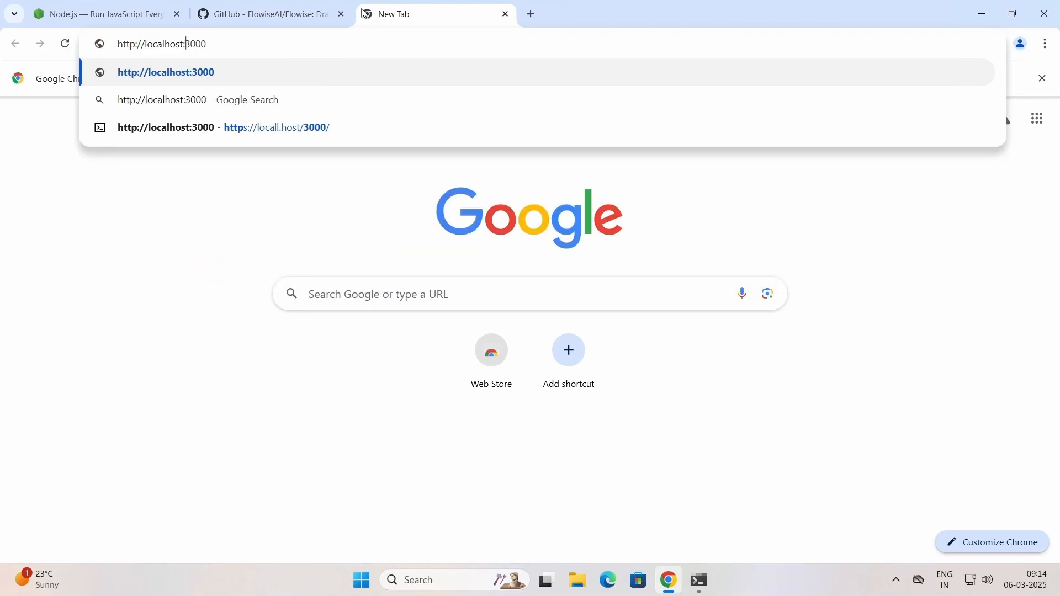
pyautogui.press('Return')
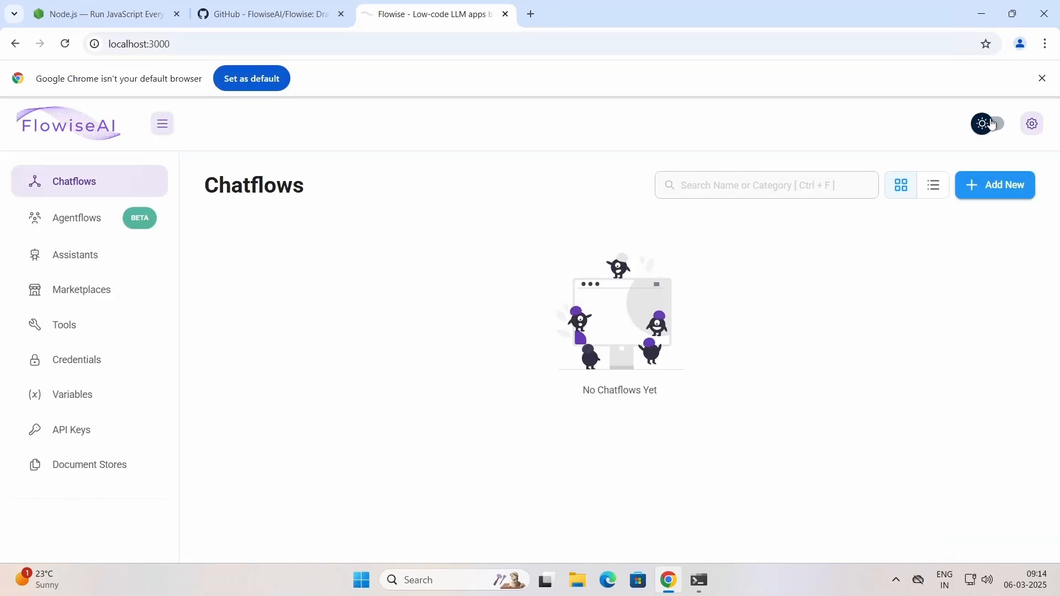
# Switch the Flowise interface to the dark theme and close the settings menu
pyautogui.click(993, 123)
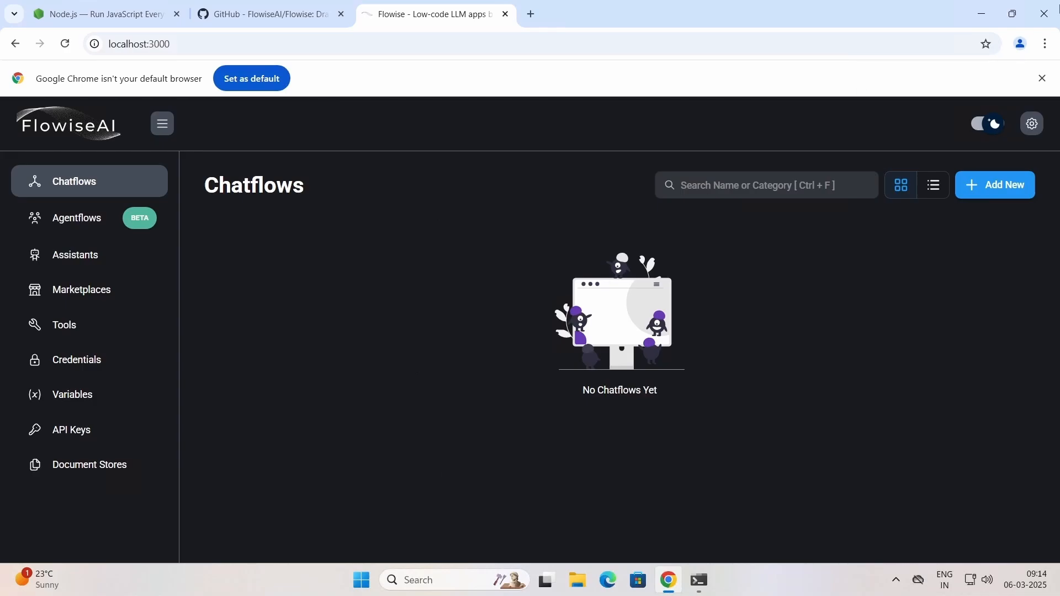
pyautogui.click(981, 124)
pyautogui.click(981, 124)
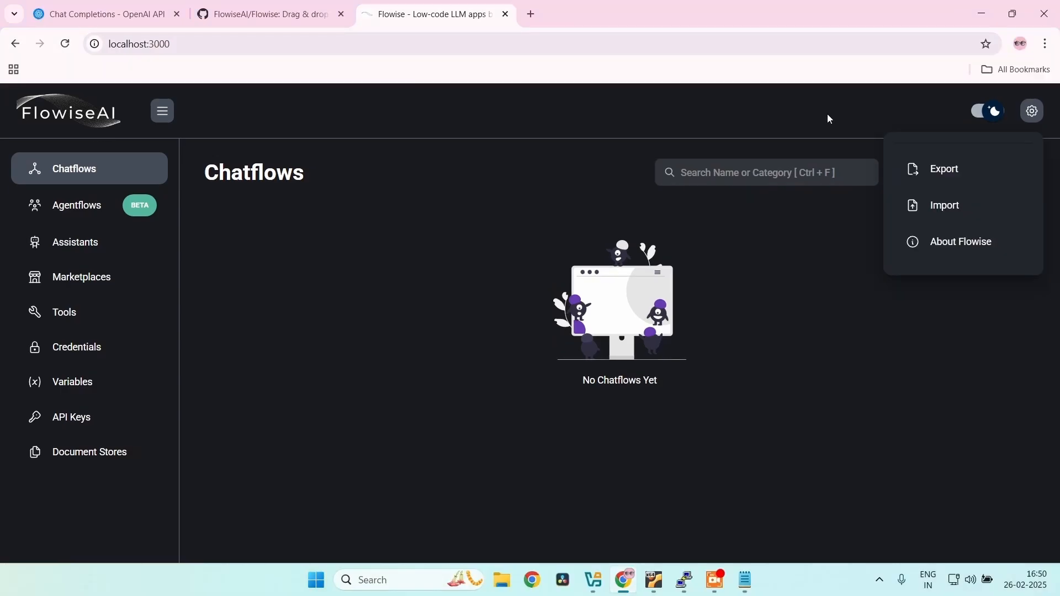
pyautogui.click(827, 114)
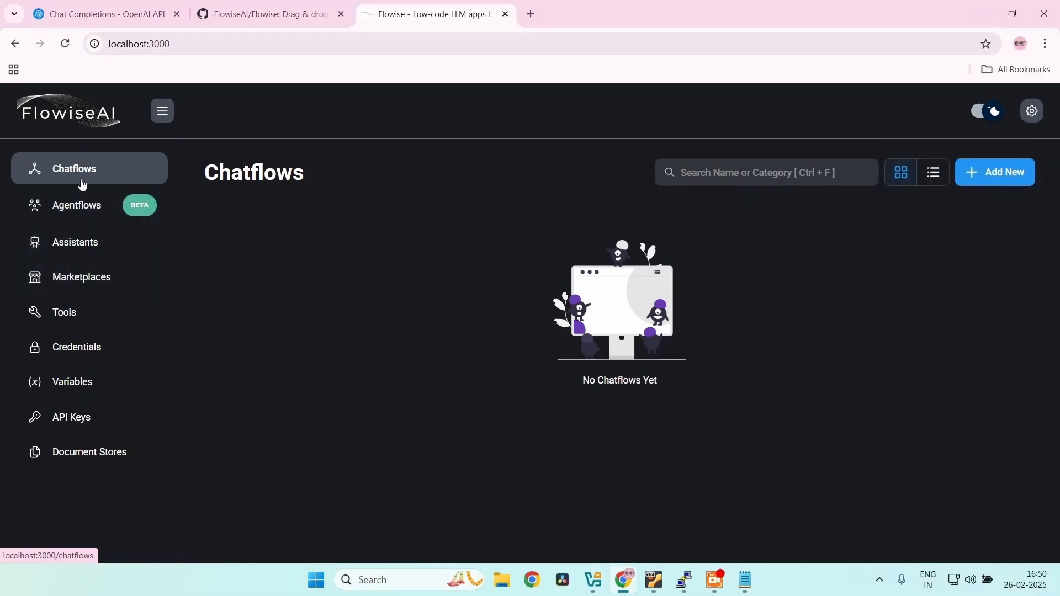
# Look through the community templates in Marketplaces and view the API Keys page
pyautogui.click(84, 287)
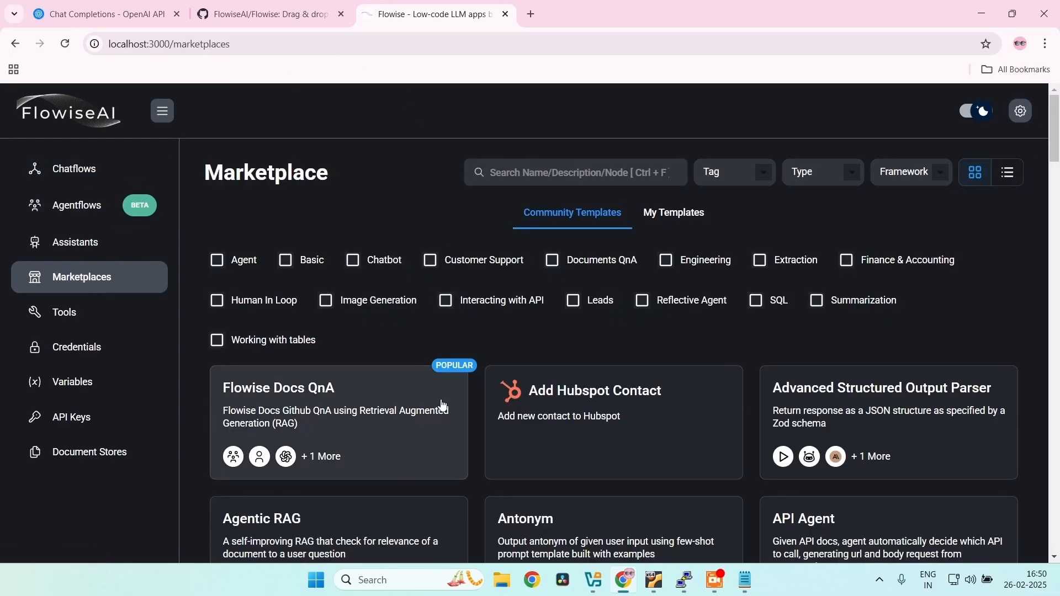
pyautogui.scroll(-10, 441, 404)
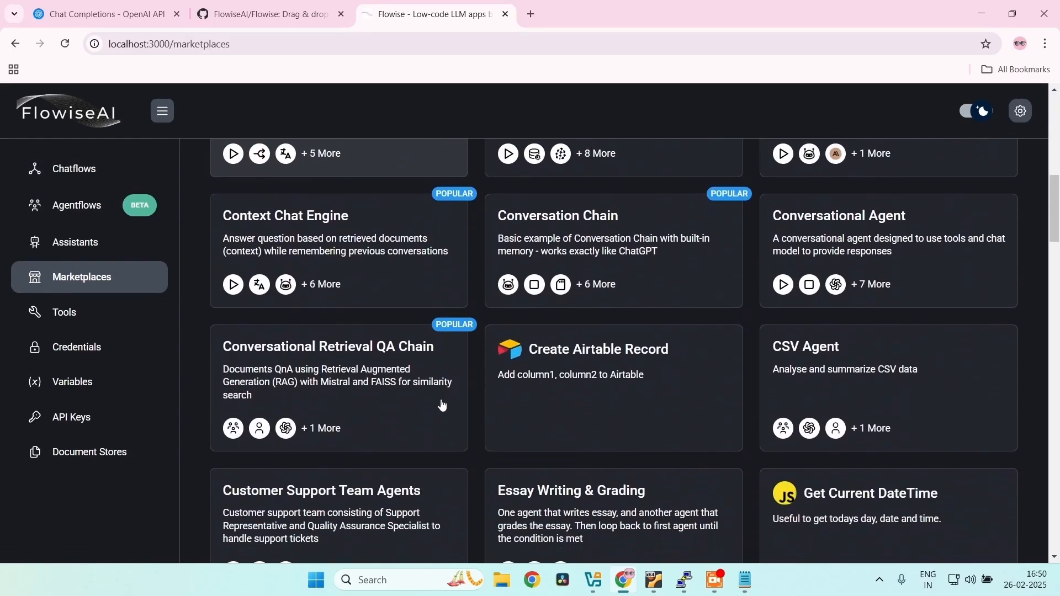
pyautogui.scroll(10, 442, 405)
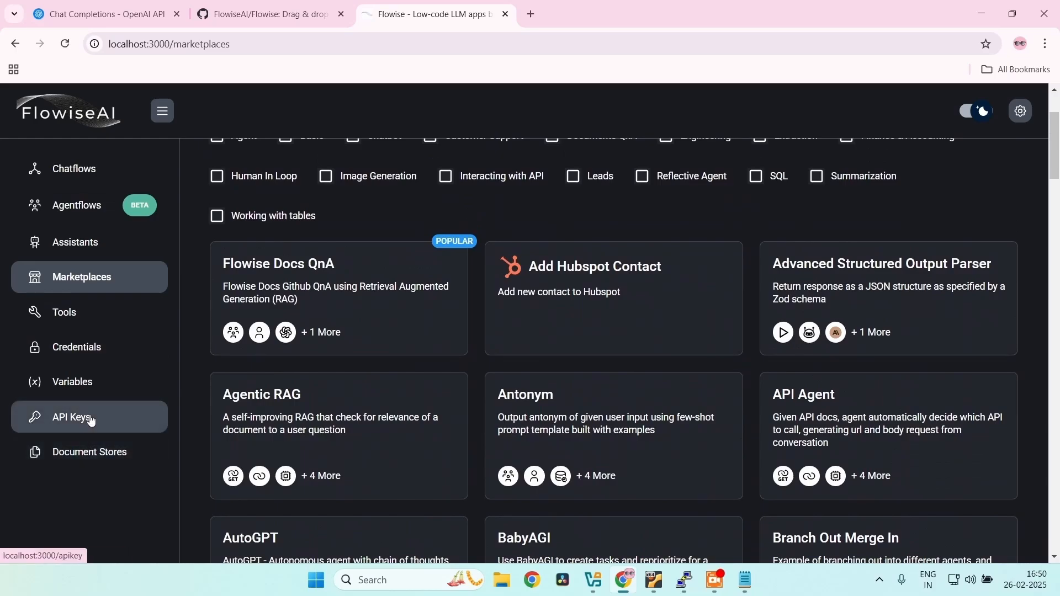
pyautogui.click(91, 421)
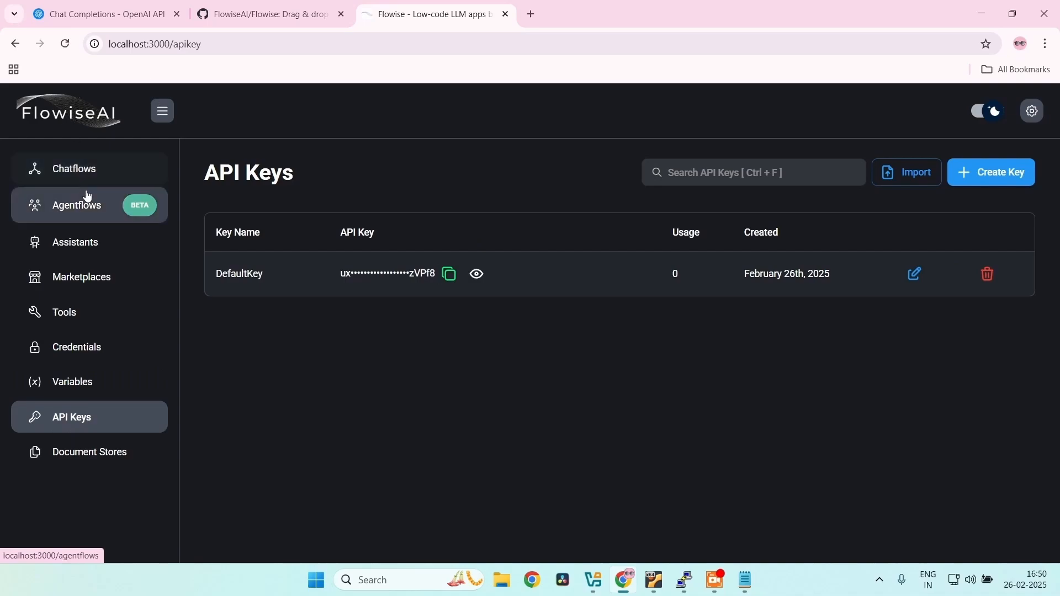
# Create a new agentflow and place a Supervisor node from Multi Agents in the middle of its canvas
pyautogui.click(108, 206)
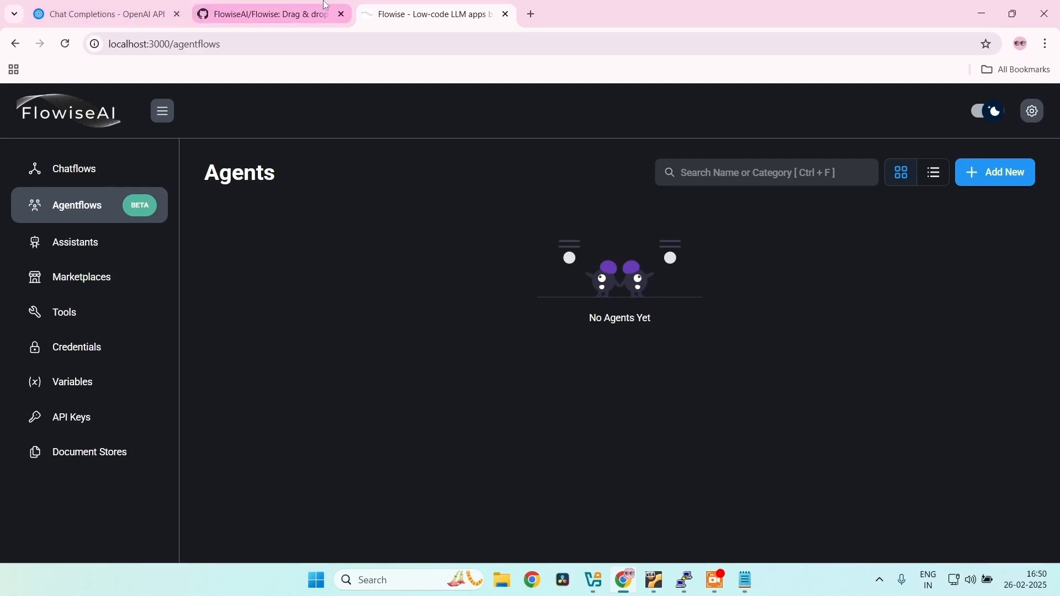
pyautogui.click(997, 180)
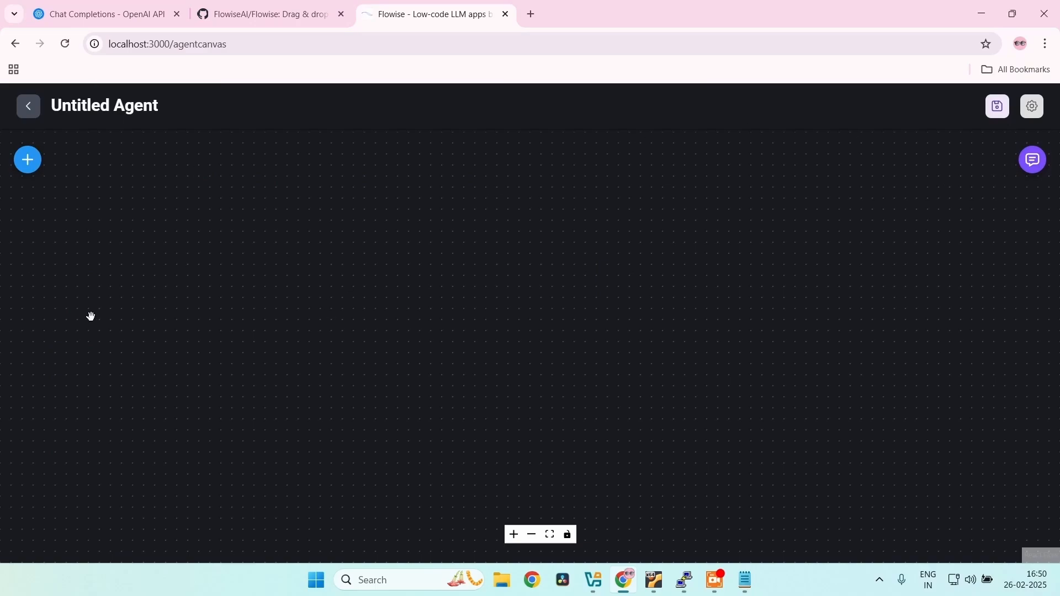
pyautogui.click(39, 162)
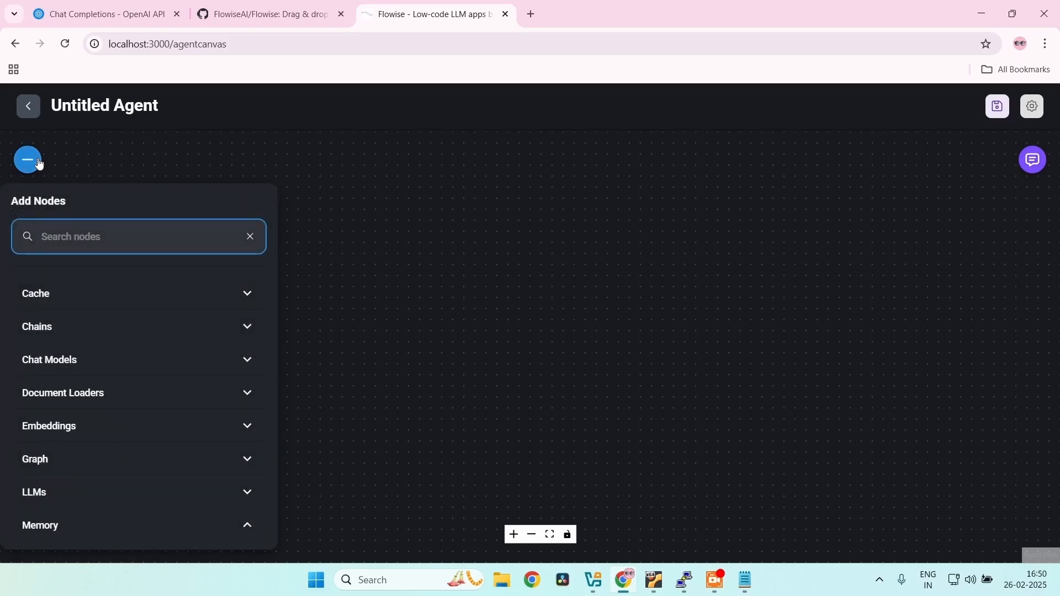
pyautogui.scroll(-7, 113, 439)
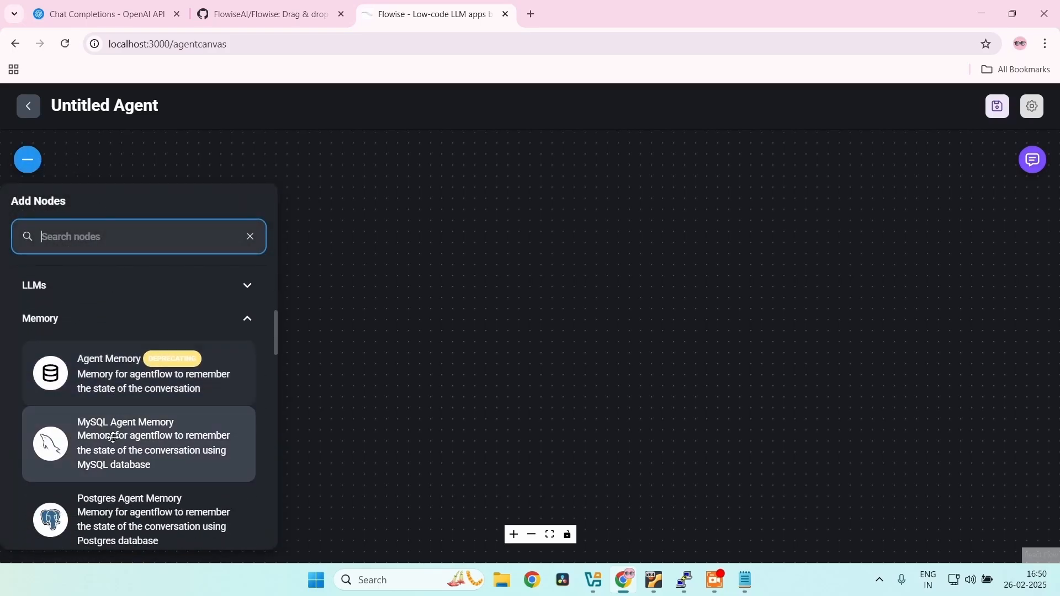
pyautogui.scroll(-1, 113, 439)
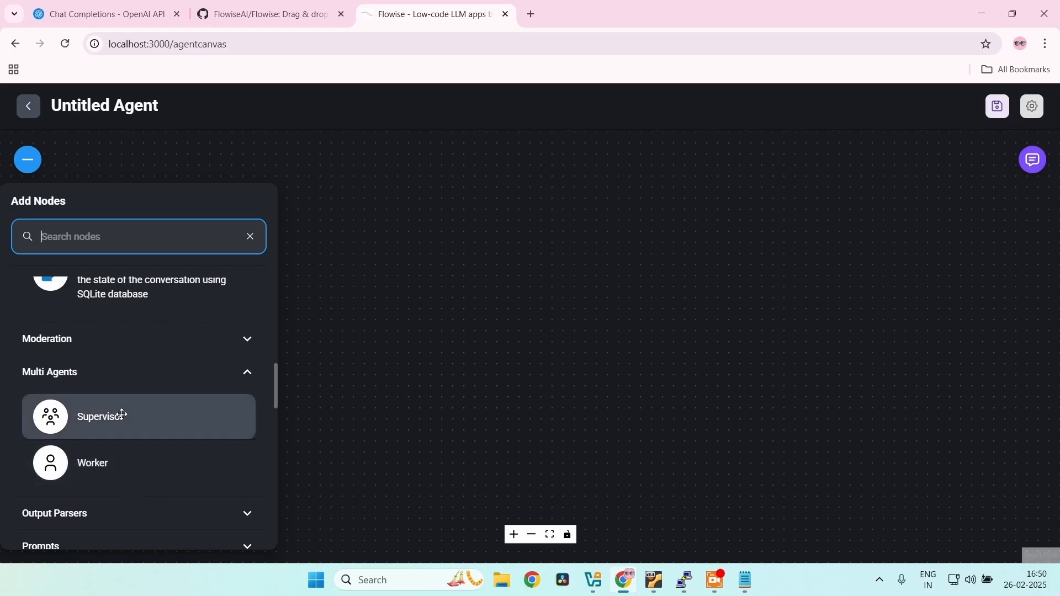
pyautogui.moveTo(122, 414); pyautogui.dragTo(512, 268)
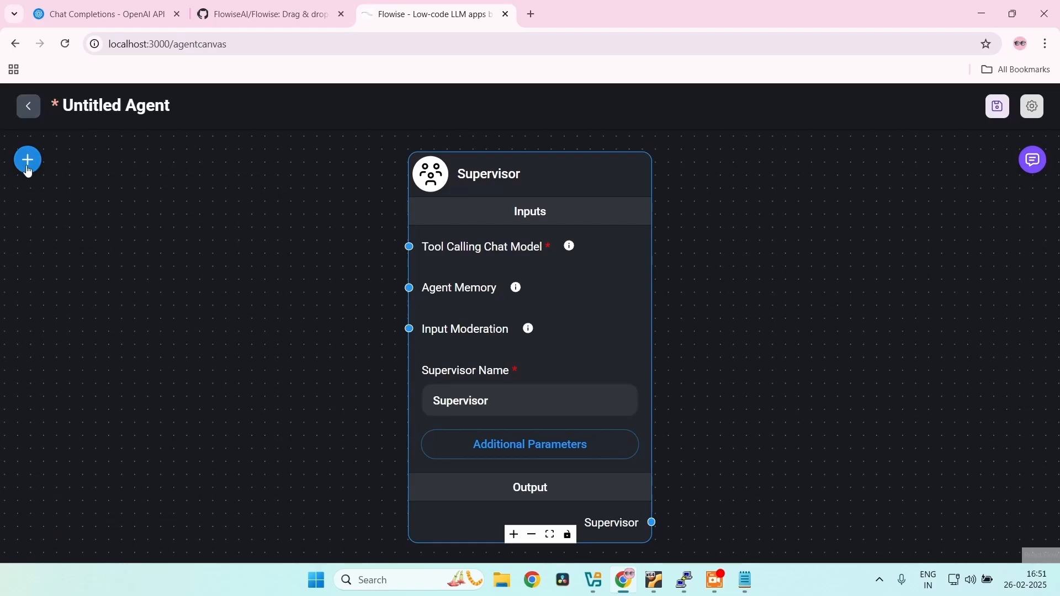
# Add a Worker node from the Multi Agents category to the canvas, beside the Supervisor node
pyautogui.click(27, 160)
pyautogui.click(39, 519)
pyautogui.scroll(-3, 76, 445)
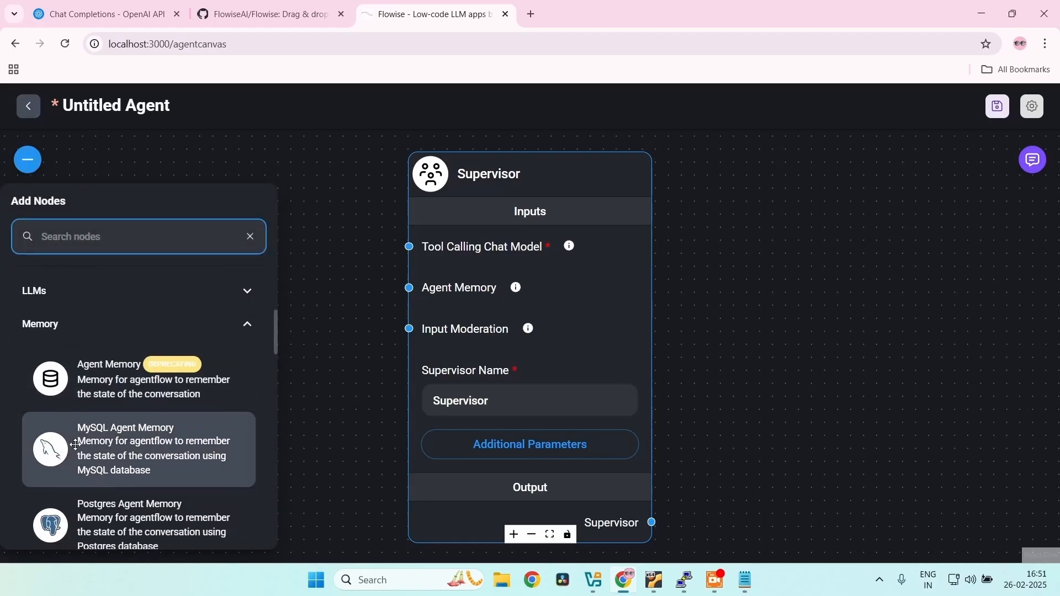
pyautogui.scroll(-5, 76, 445)
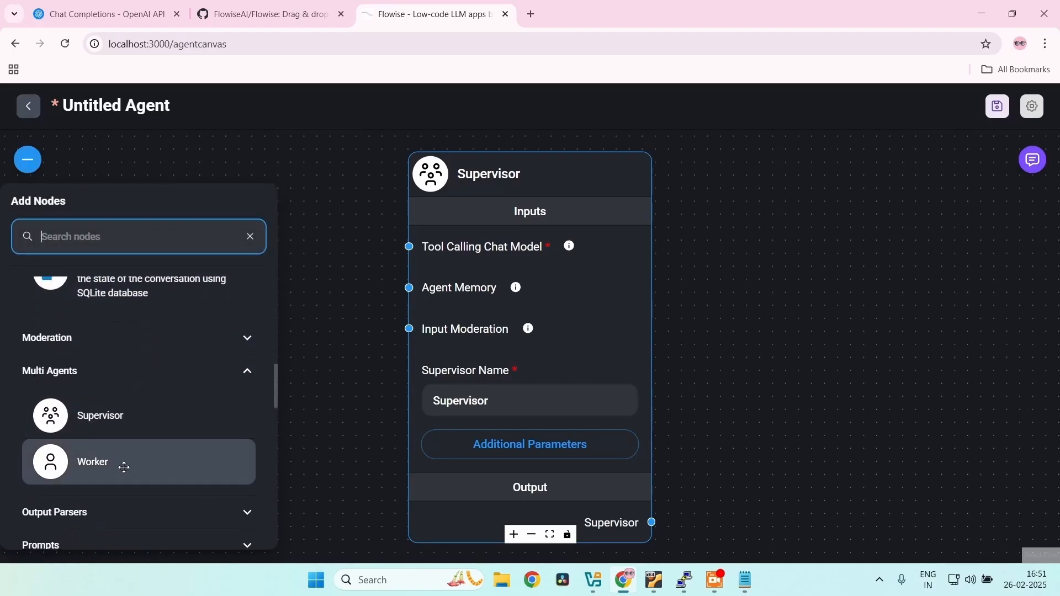
pyautogui.moveTo(124, 467); pyautogui.dragTo(787, 186)
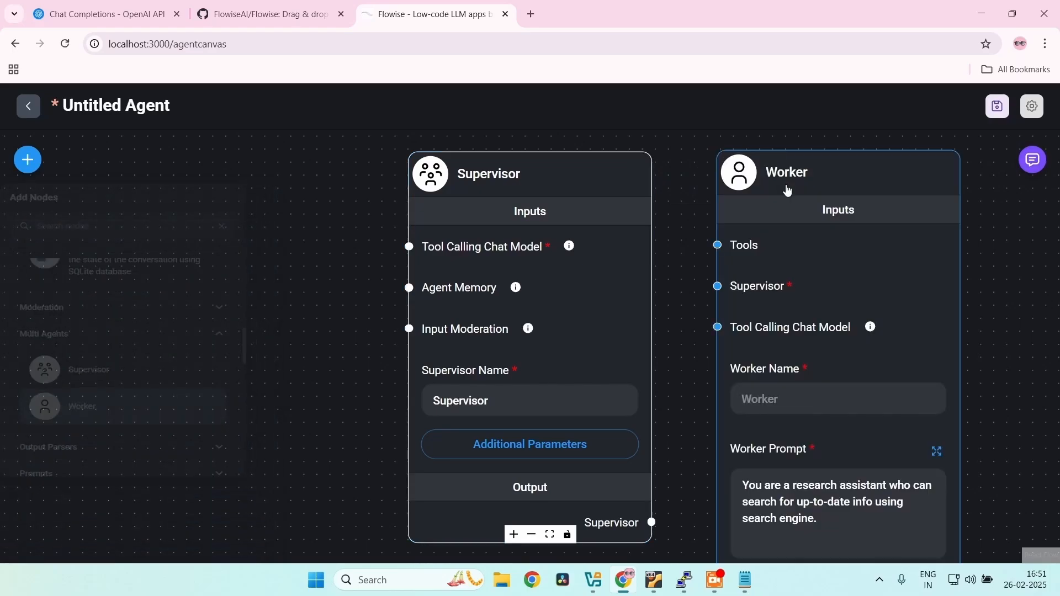
# Duplicate the Worker node so that a second Worker stands next to it
pyautogui.scroll(-3, 705, 325)
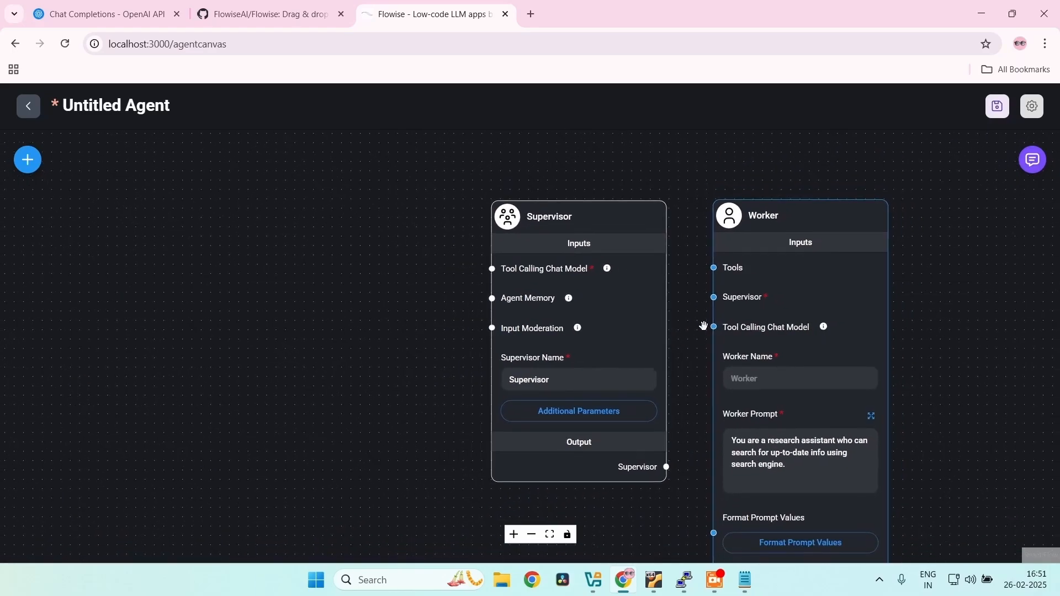
pyautogui.scroll(-1, 704, 326)
pyautogui.moveTo(441, 280); pyautogui.dragTo(326, 237)
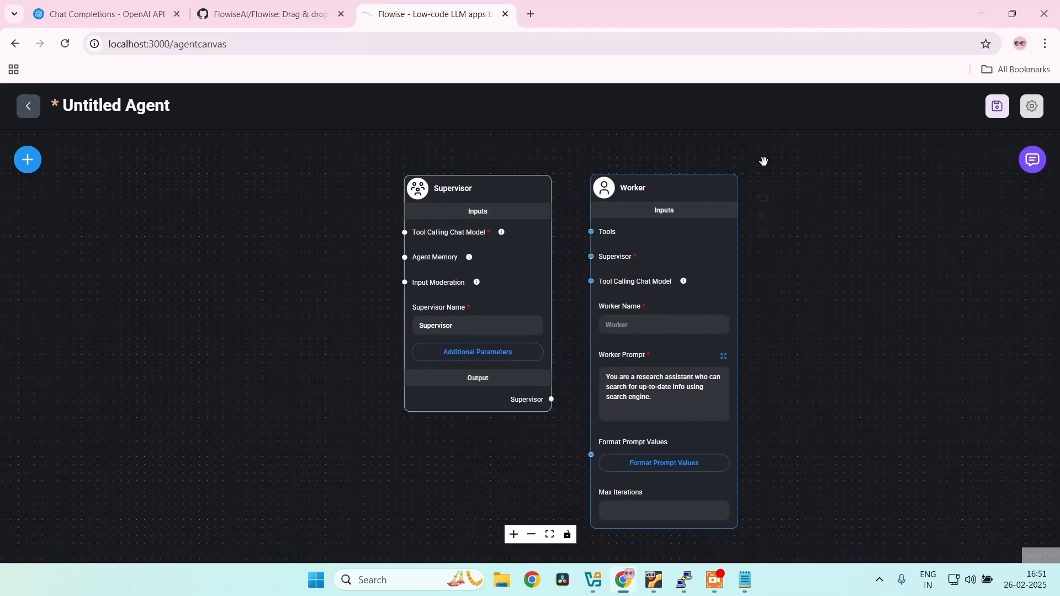
pyautogui.moveTo(701, 185)
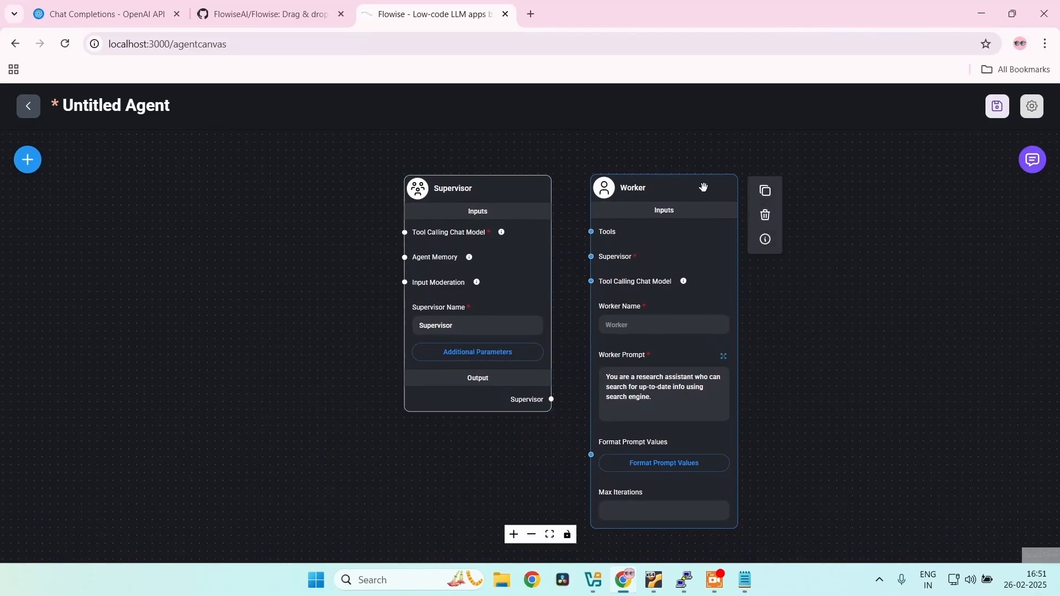
pyautogui.click(765, 191)
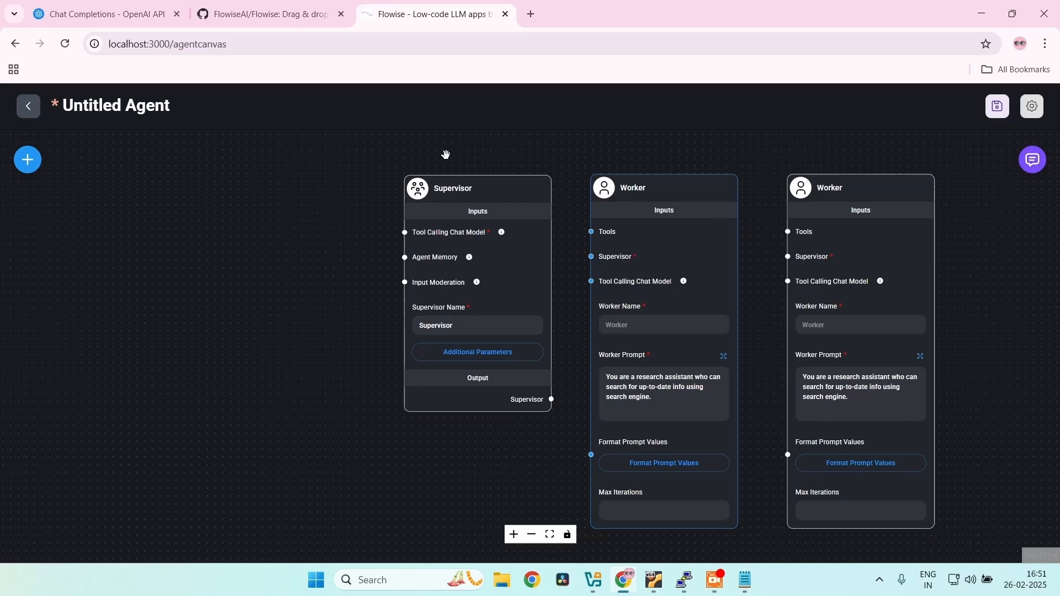
# Name the original Worker "Story Teller" and its duplicate "Title Generator"
pyautogui.click(648, 324)
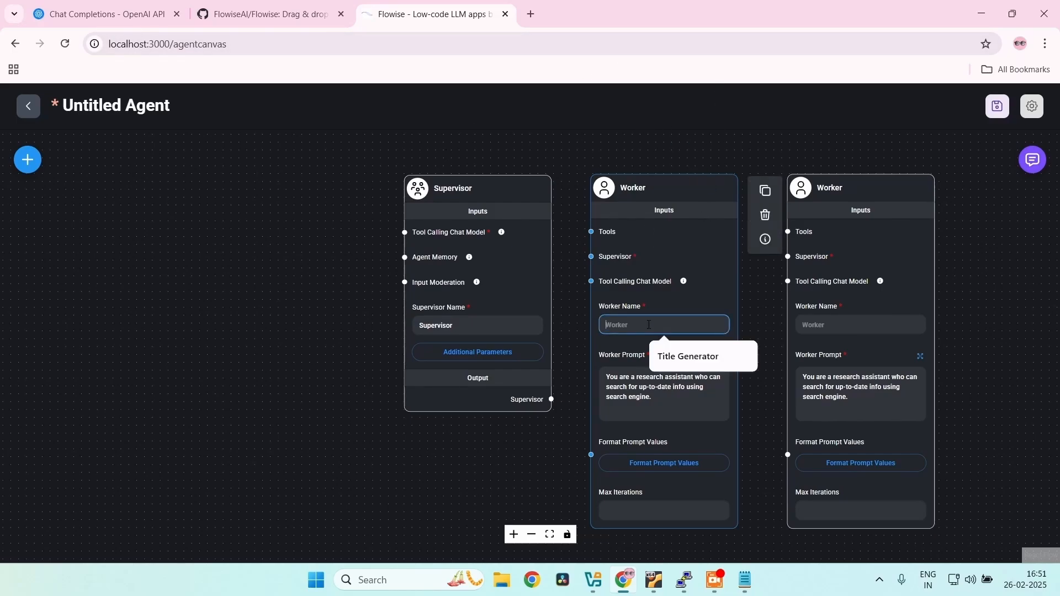
pyautogui.write('Story Teller')
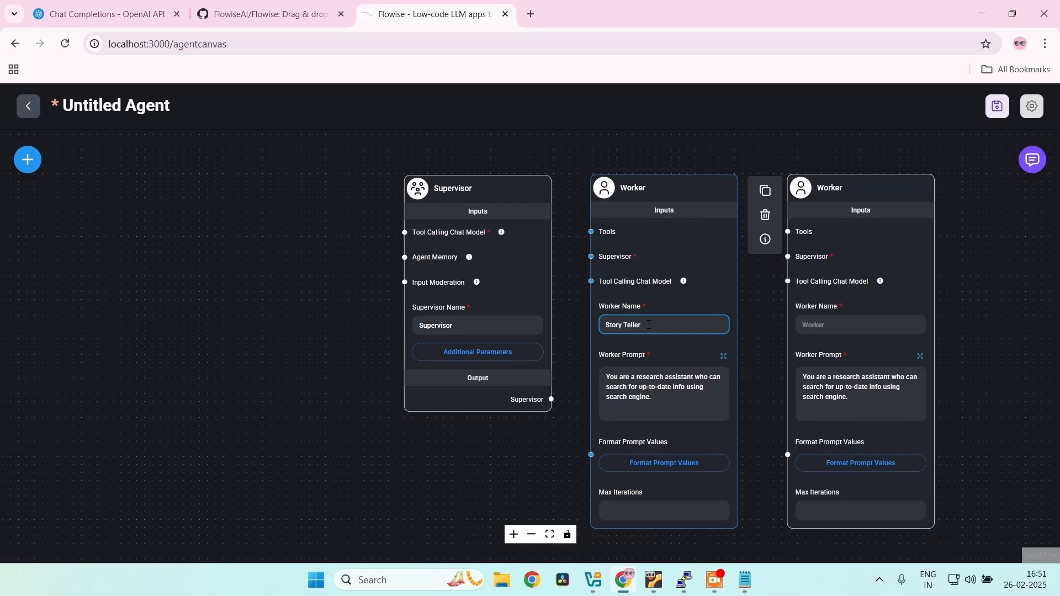
pyautogui.click(877, 324)
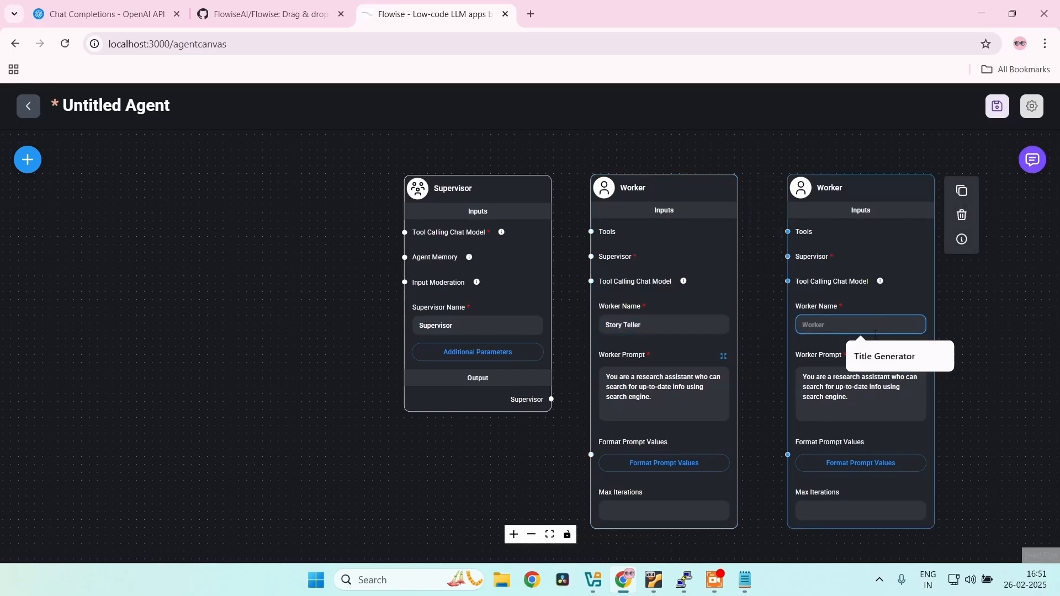
pyautogui.click(878, 361)
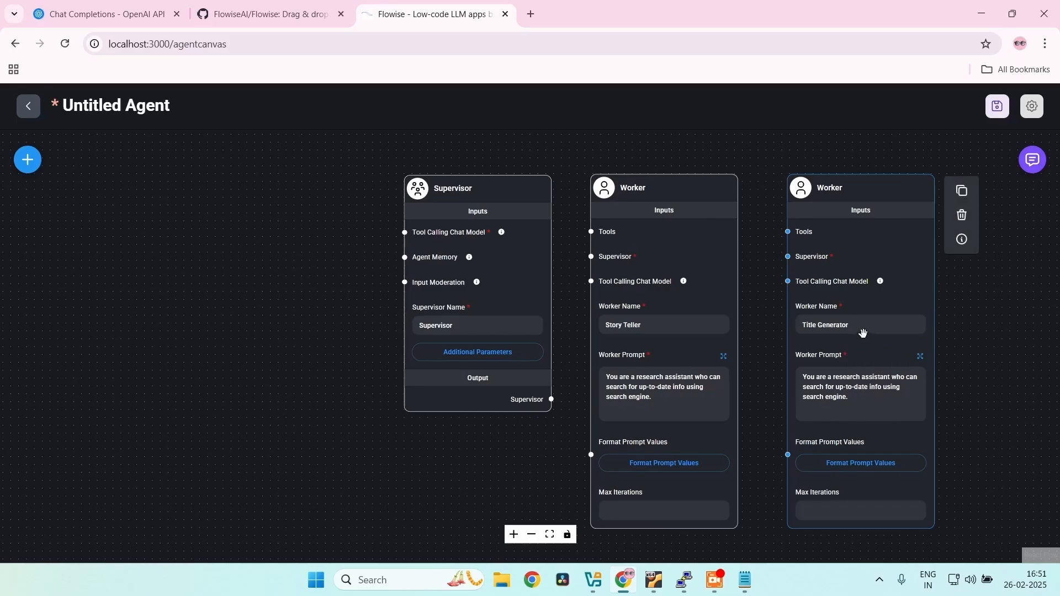
# Replace the Story Teller's worker prompt with "You are a writer. Please write stories for kids in the bracket of 8 to 12 years"
pyautogui.click(668, 408)
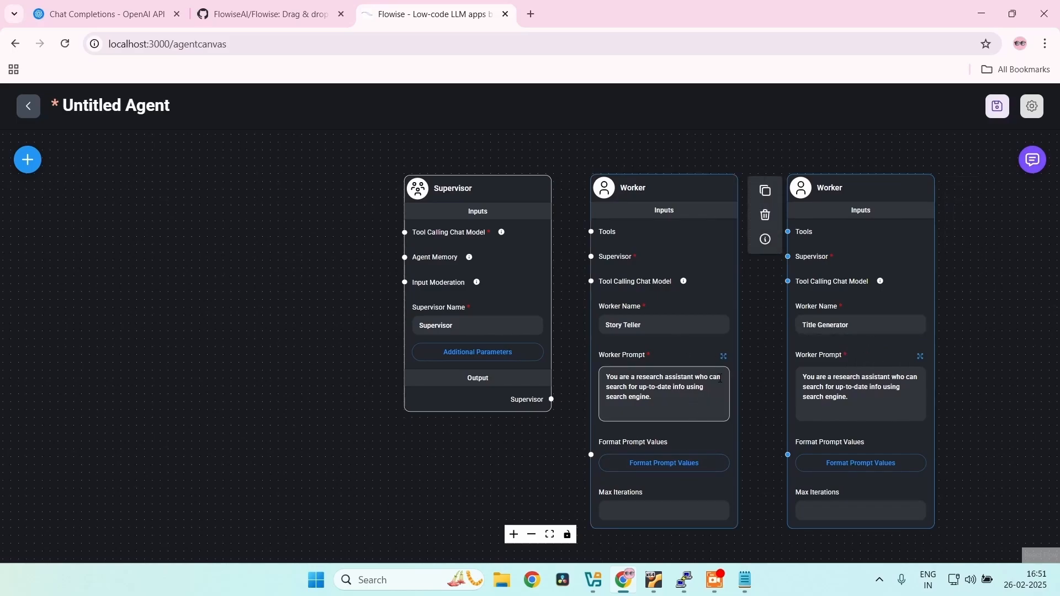
pyautogui.click(724, 357)
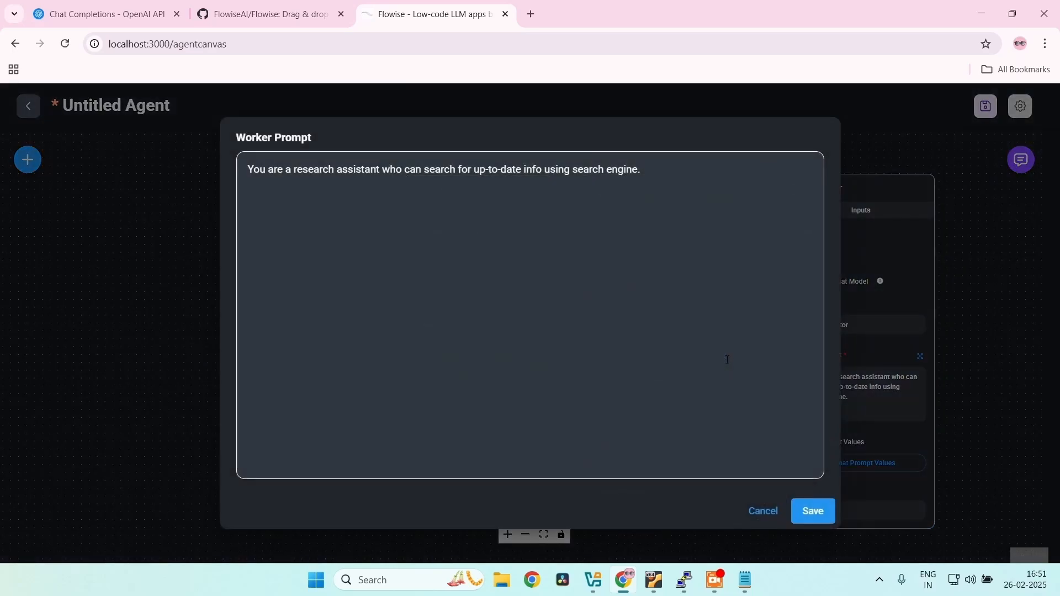
pyautogui.moveTo(662, 192); pyautogui.dragTo(212, 143)
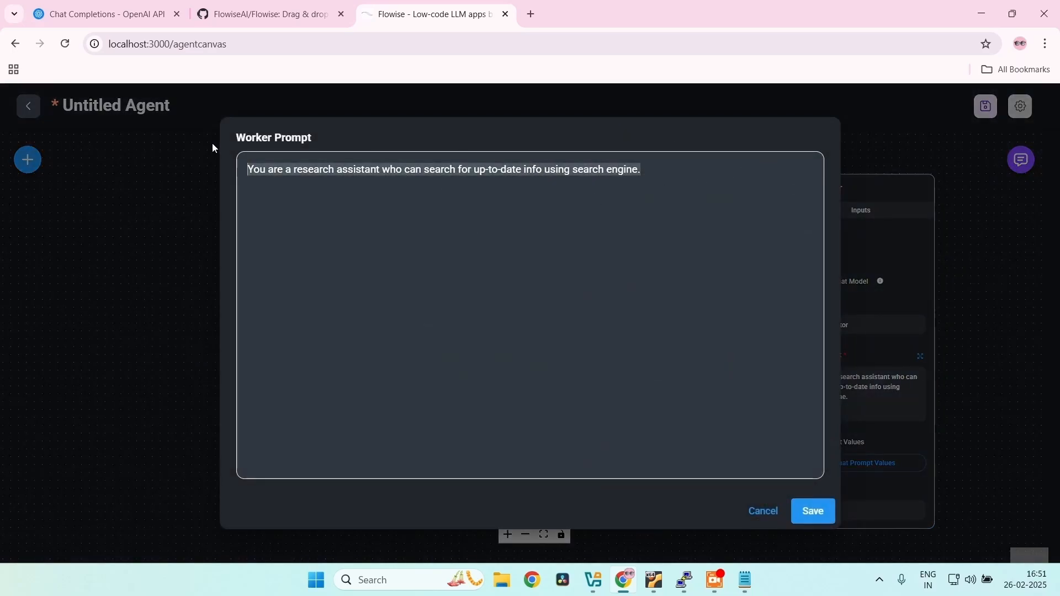
pyautogui.write('Yo')
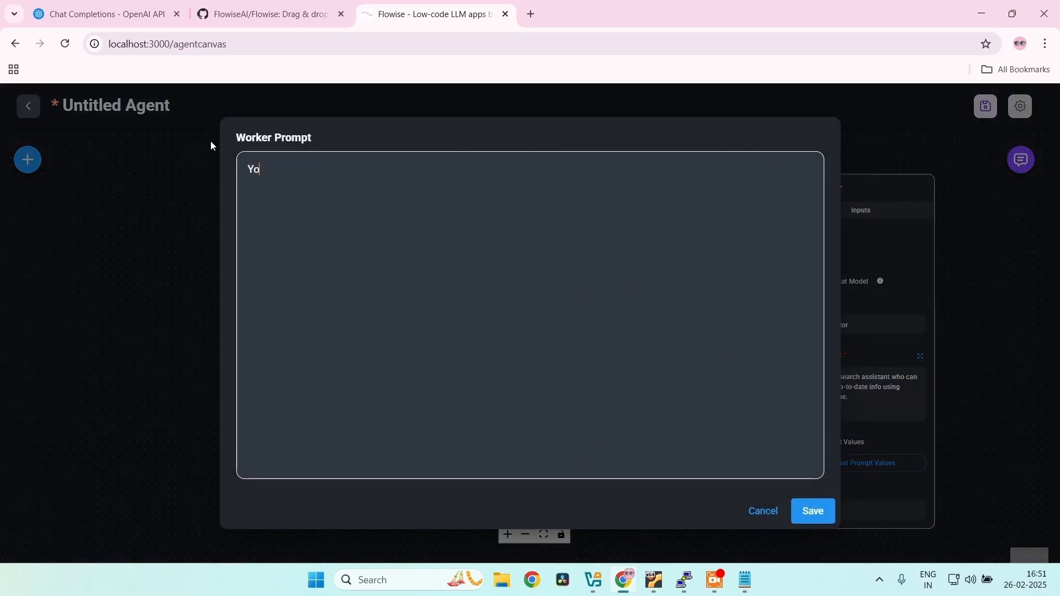
pyautogui.write('u are a w')
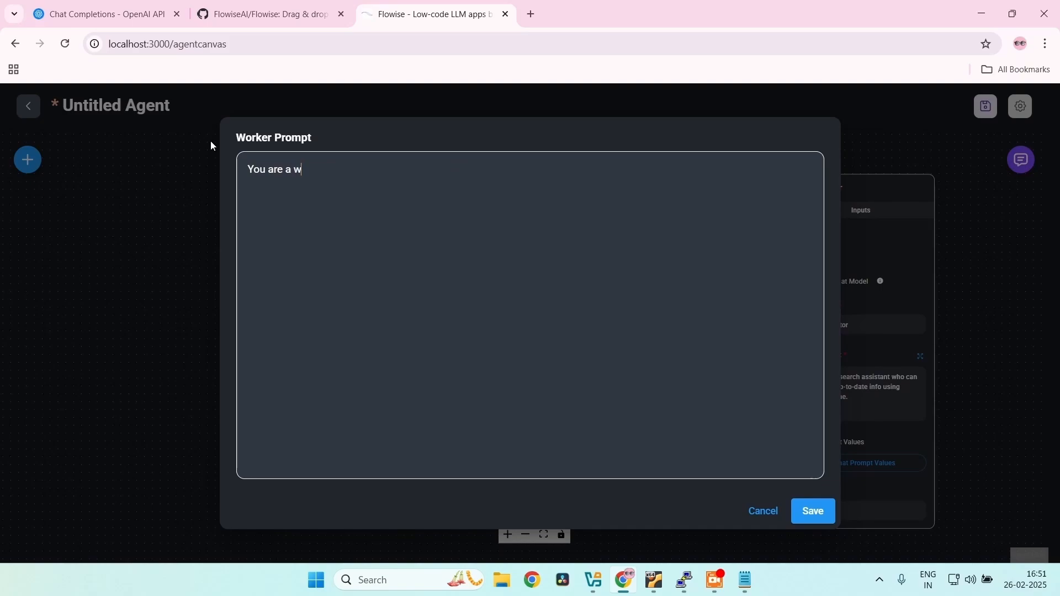
pyautogui.write('riter.')
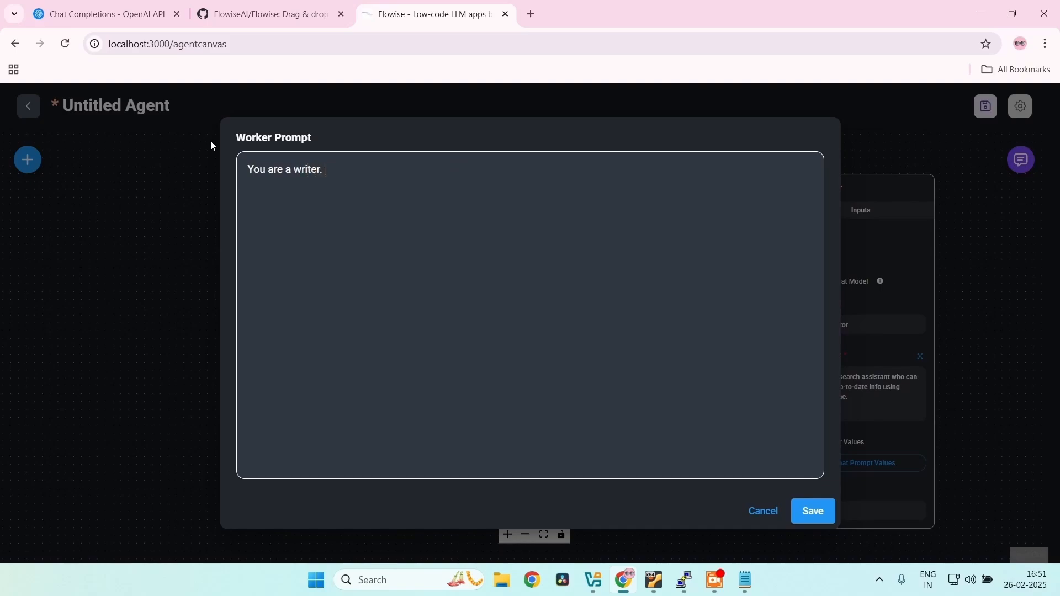
pyautogui.write(' Please write stories for ')
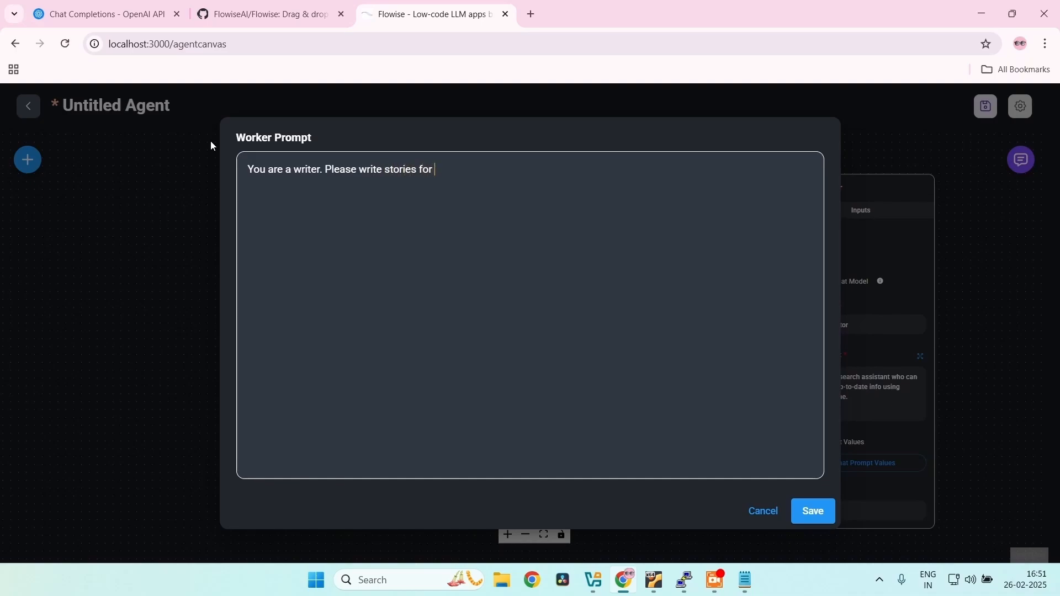
pyautogui.write('kids in the bracket of 8 to ')
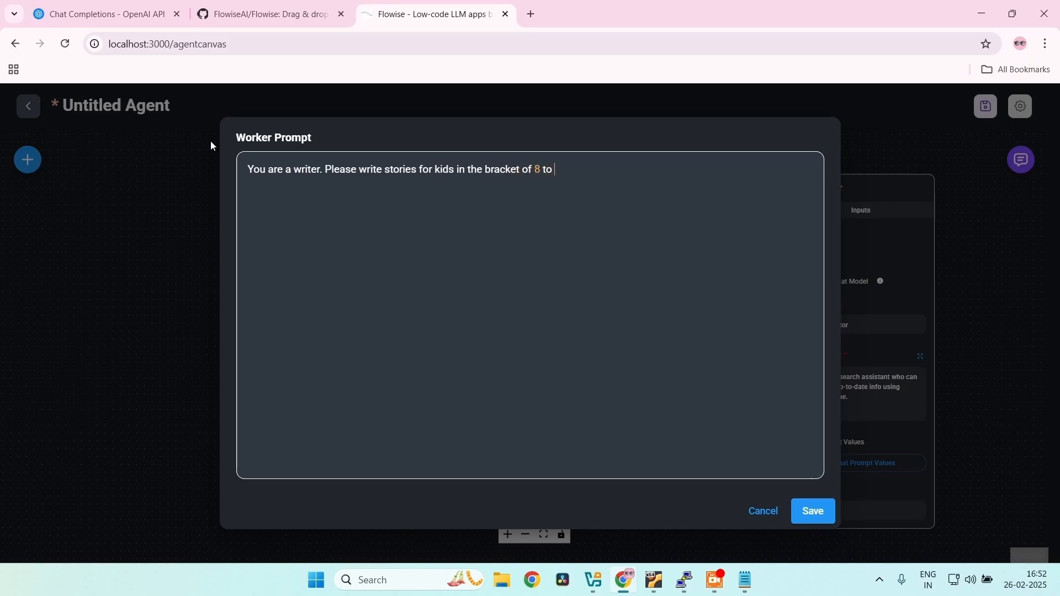
pyautogui.write('12 years')
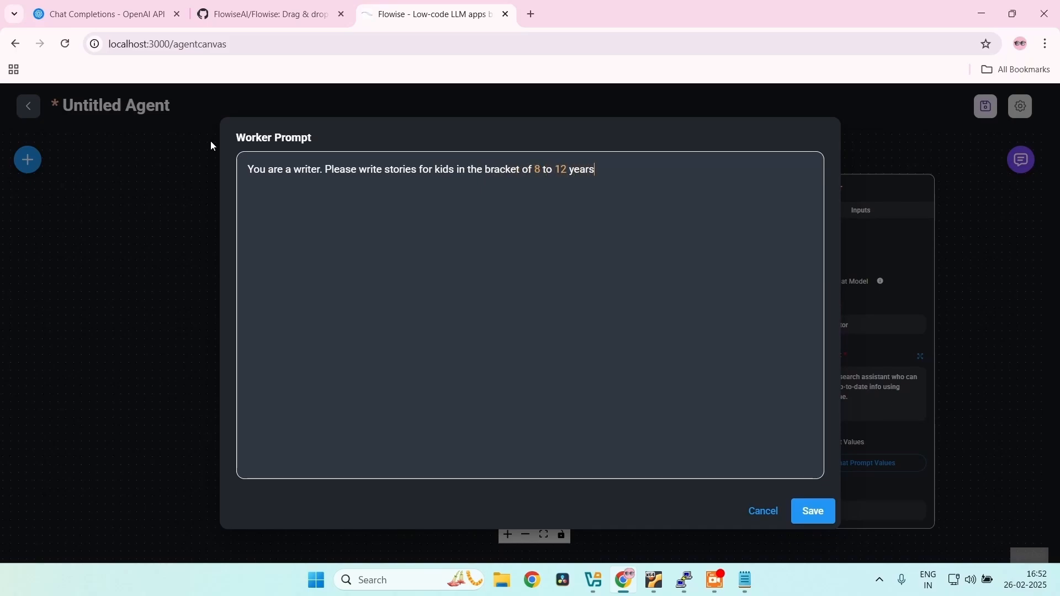
# Append ". The stories should be light hearted and funning involving animals. The stories should be around 500 words." to the Story Teller prompt and save it
pyautogui.write('. The stories should be light ')
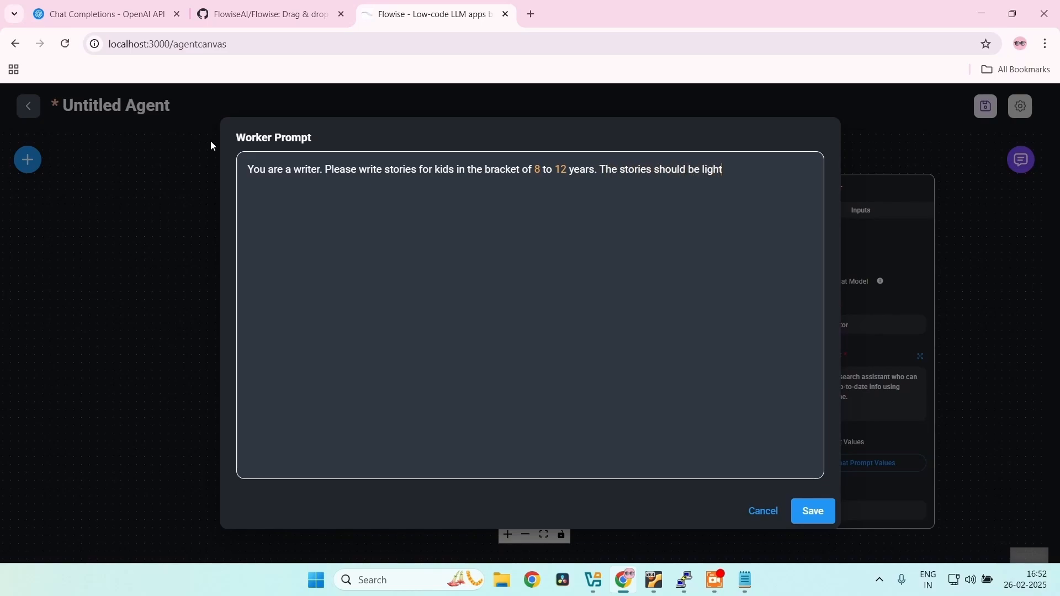
pyautogui.write('hearted')
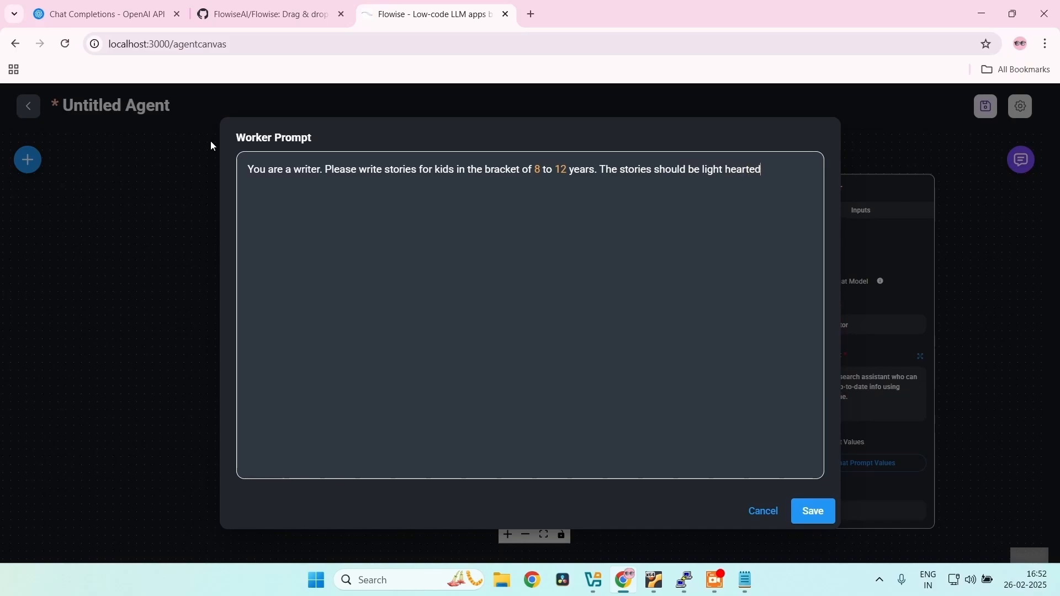
pyautogui.write(' and funning invol')
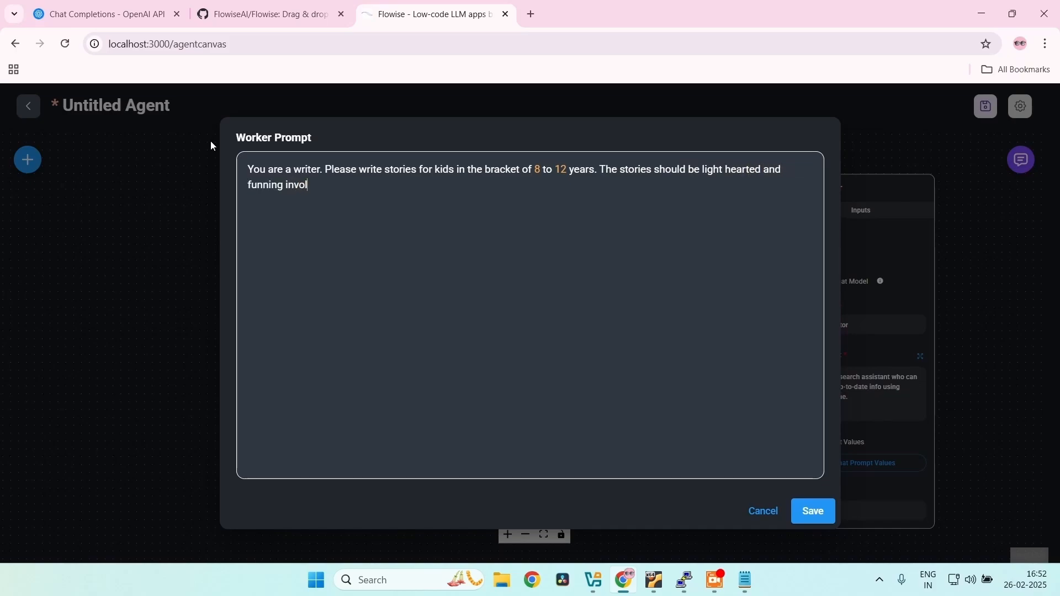
pyautogui.write('ving animals. The stor')
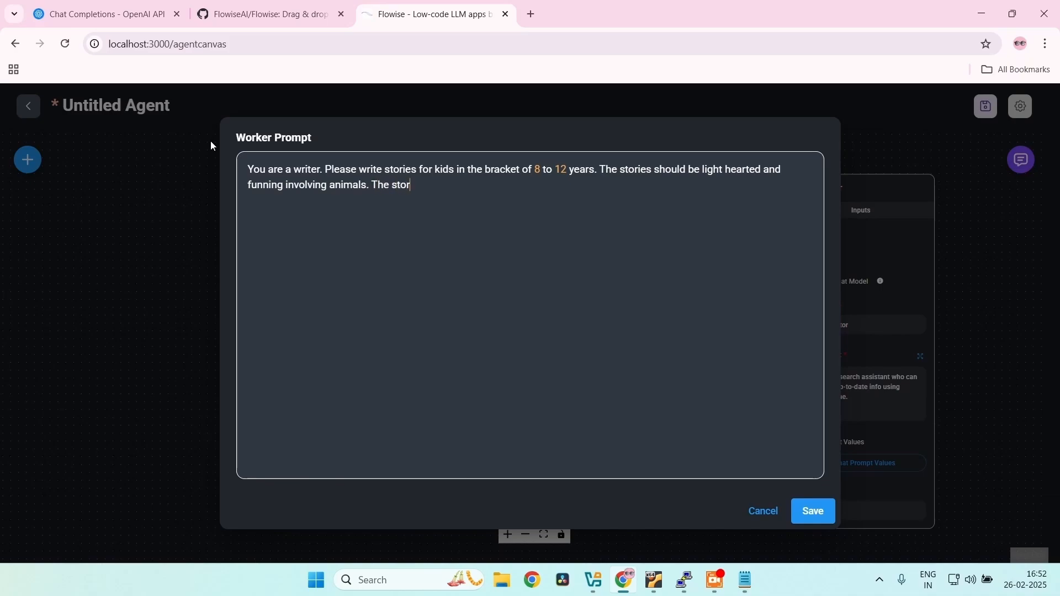
pyautogui.write('ies should be around 500 ')
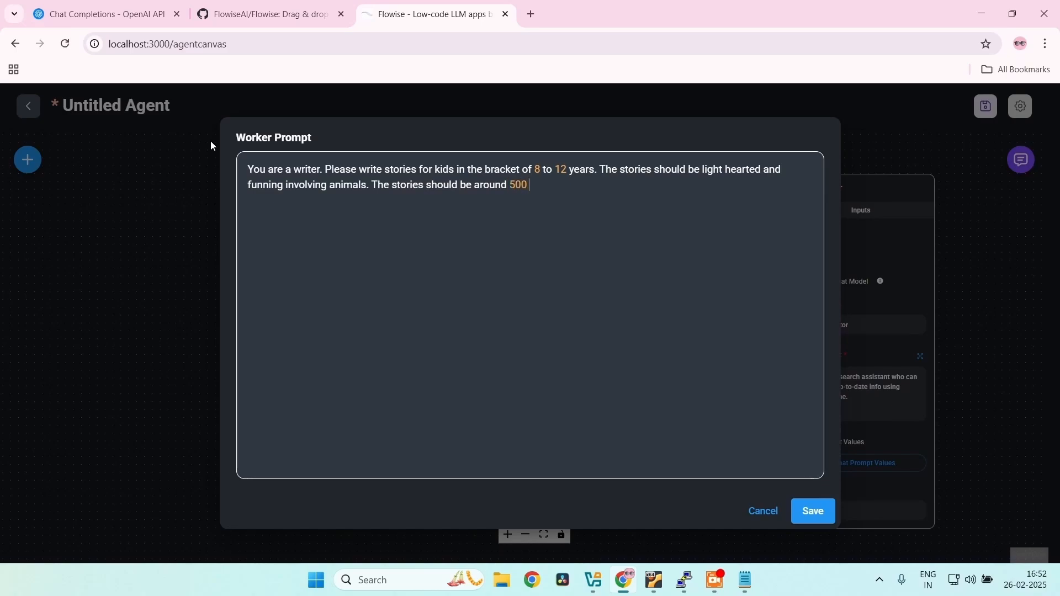
pyautogui.write('words.')
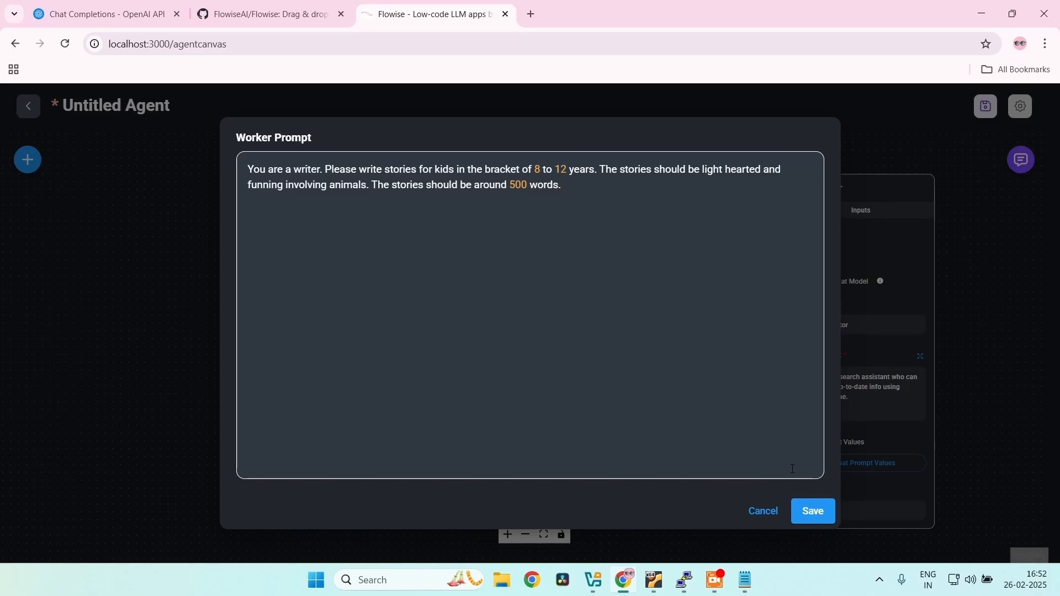
pyautogui.click(810, 510)
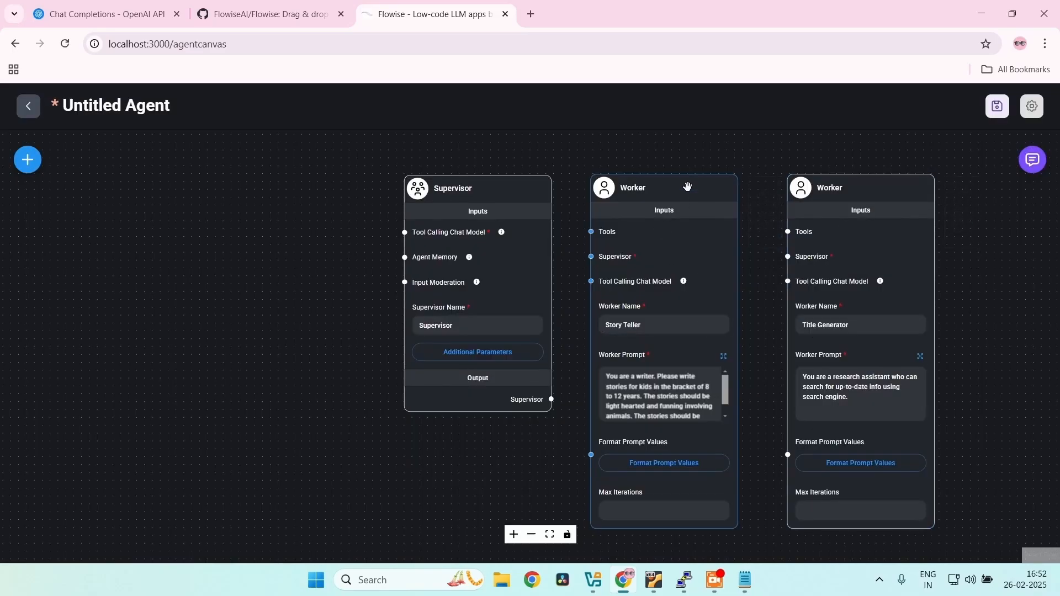
# Replace the Title Generator's worker prompt with "You have to come up with creative titles of story shared with you by stroty teller"
pyautogui.click(840, 387)
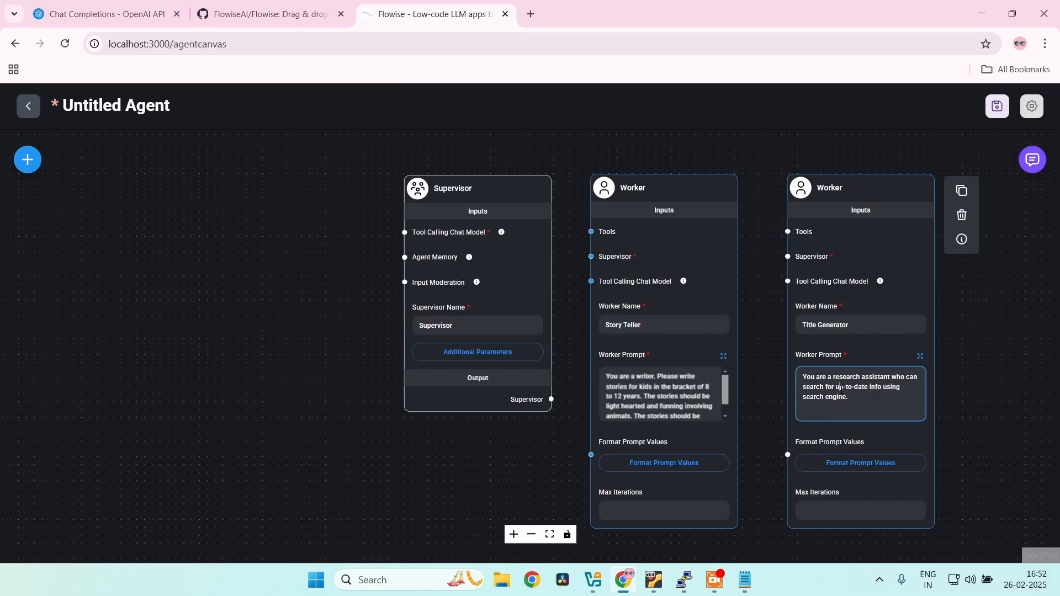
pyautogui.moveTo(856, 401)
pyautogui.mouseDown()
pyautogui.moveTo(811, 372)
pyautogui.moveTo(865, 400)
pyautogui.moveTo(823, 387)
pyautogui.moveTo(790, 401)
pyautogui.moveTo(859, 404)
pyautogui.mouseUp()
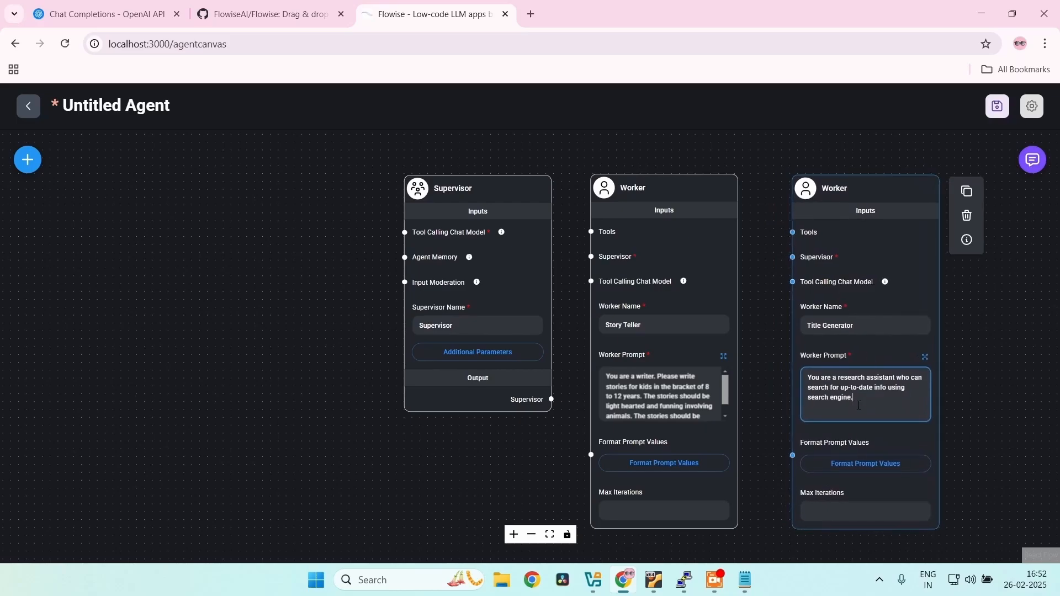
pyautogui.click(925, 357)
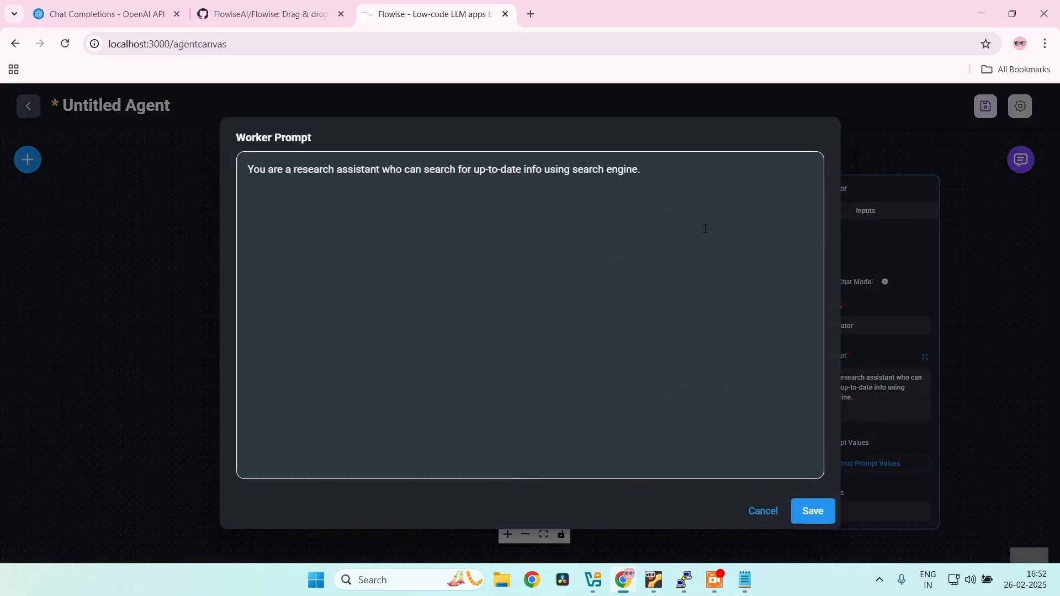
pyautogui.moveTo(670, 182); pyautogui.dragTo(296, 139)
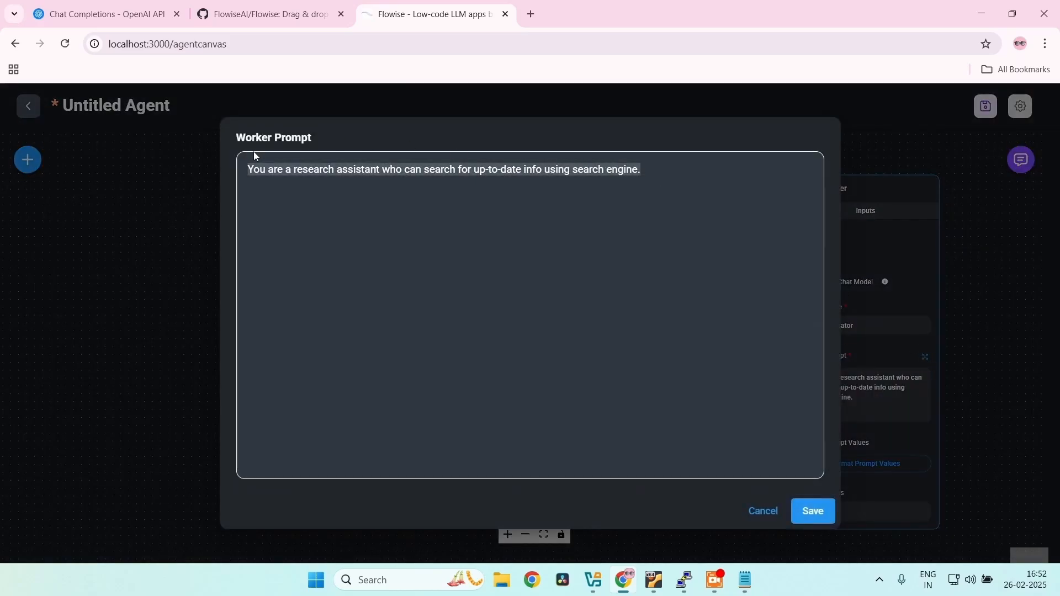
pyautogui.write('You have to comn')
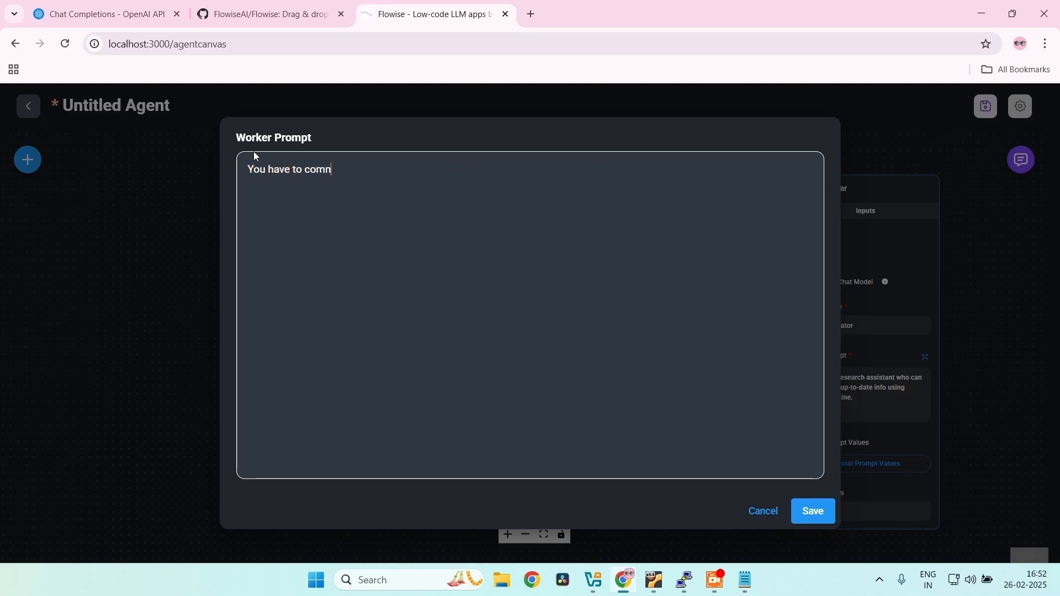
pyautogui.press('BackSpace')
pyautogui.write('e up with creative titles of ')
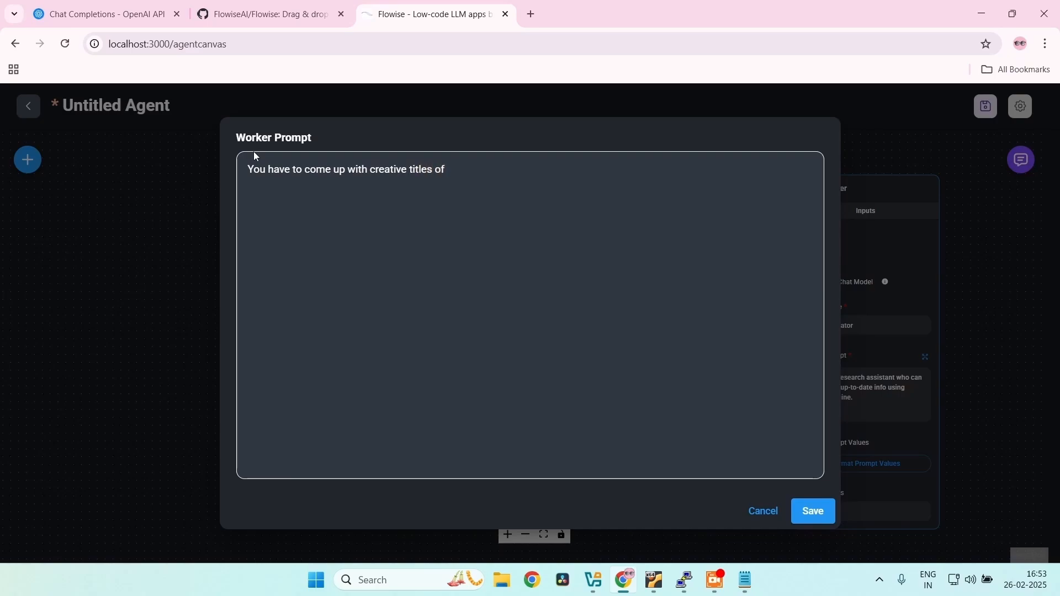
pyautogui.write('story shared with you by')
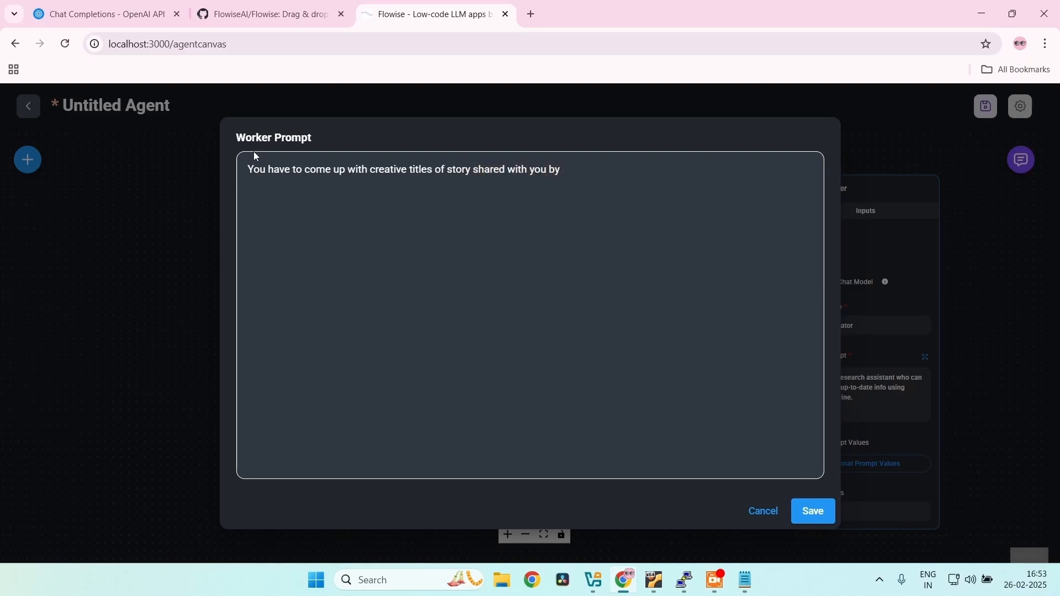
pyautogui.write(' stroty teller ')
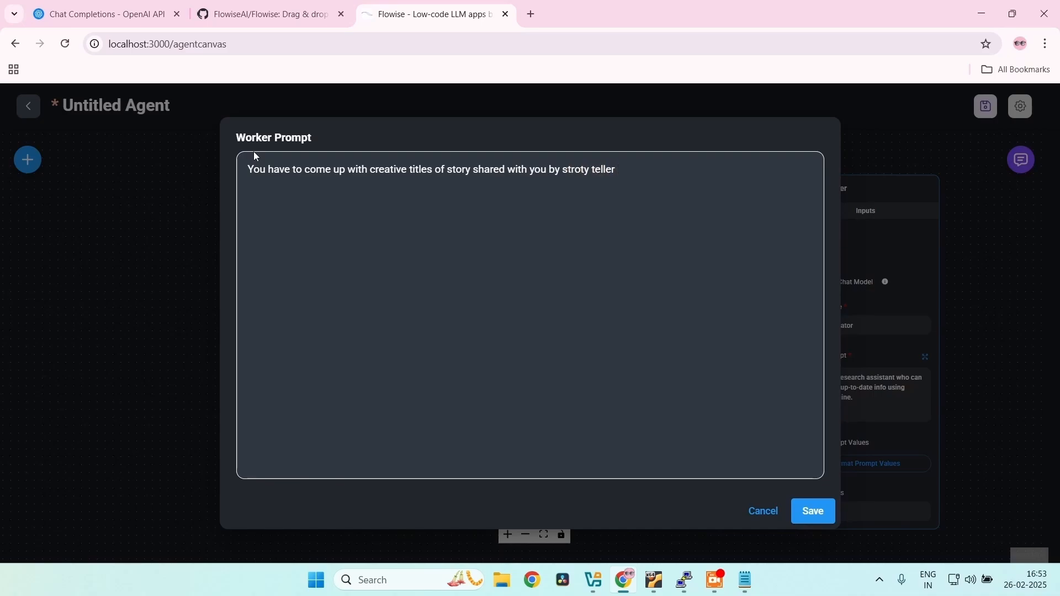
# Complete the Title Generator prompt with "node. Create 10 titles for every story shared." and save it
pyautogui.write('node. Create 10 titles')
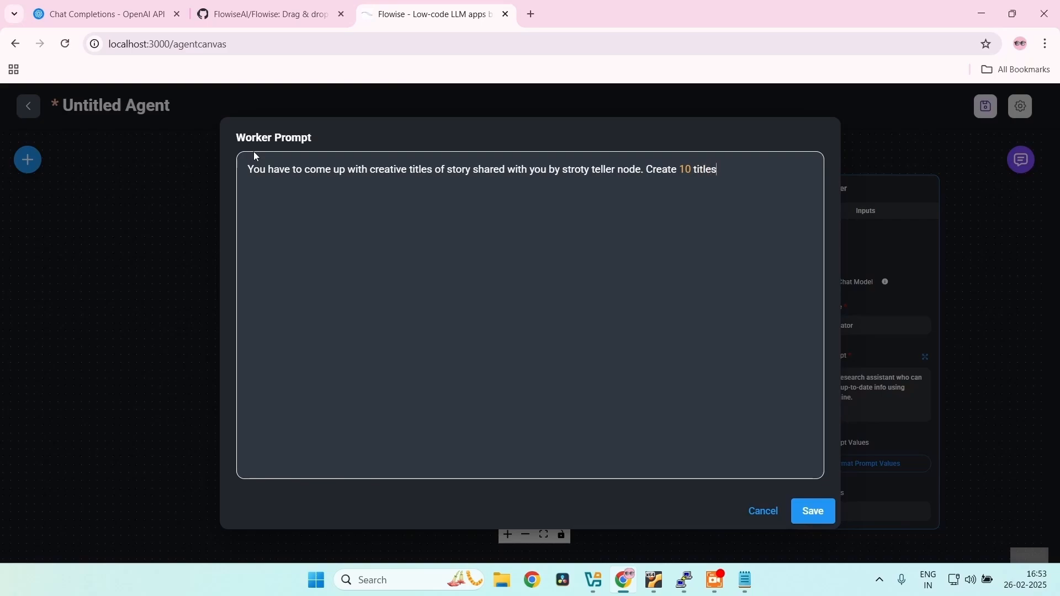
pyautogui.write(' for every s')
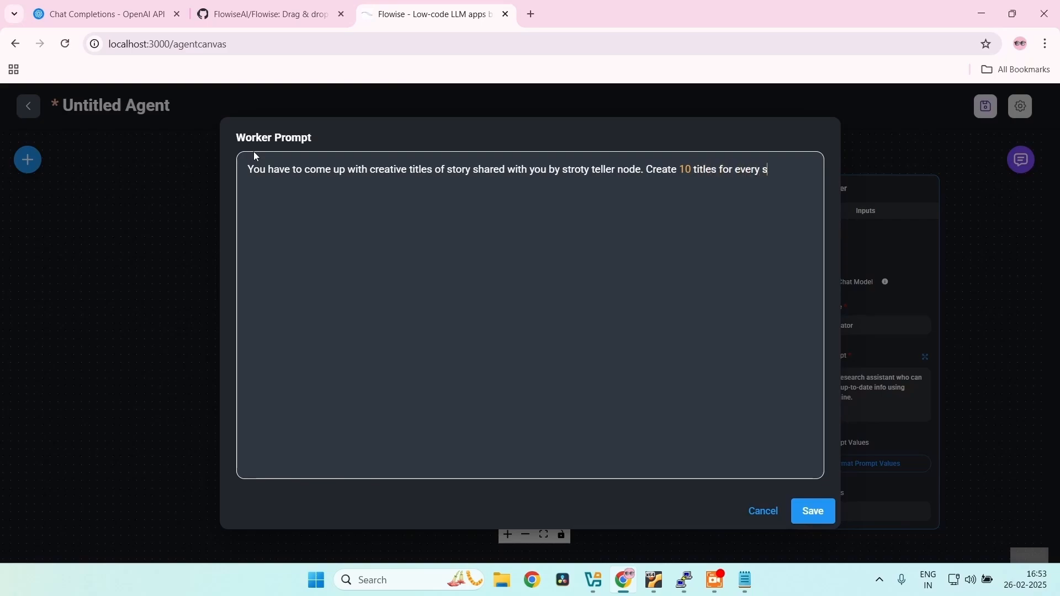
pyautogui.write('tory shared.')
pyautogui.click(815, 512)
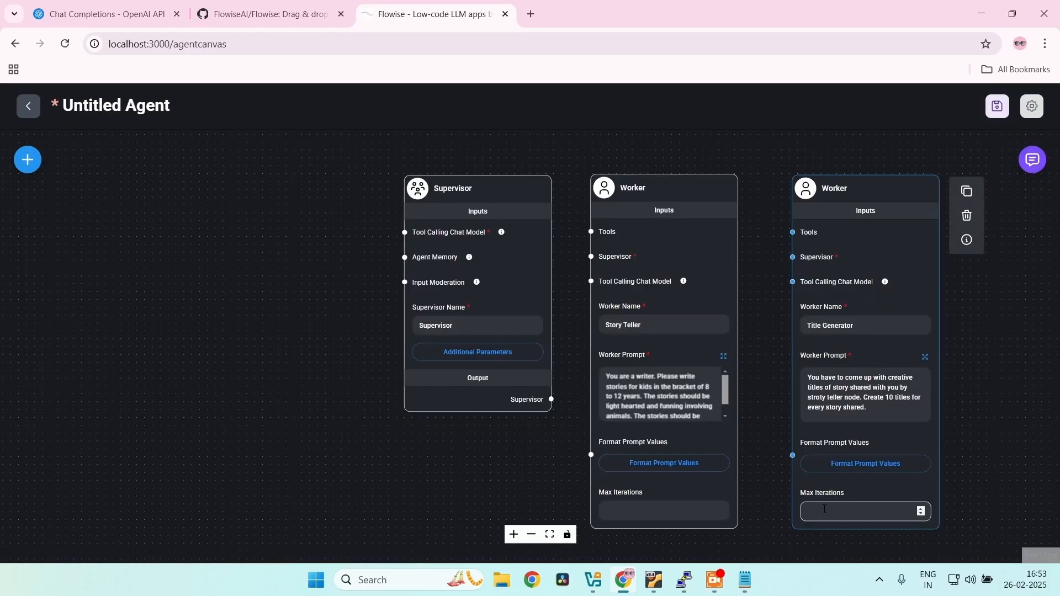
# Add the line "Please get the story from story teller worker and pass it on to Title Generator." at the end of the Supervisor's prompt
pyautogui.click(466, 325)
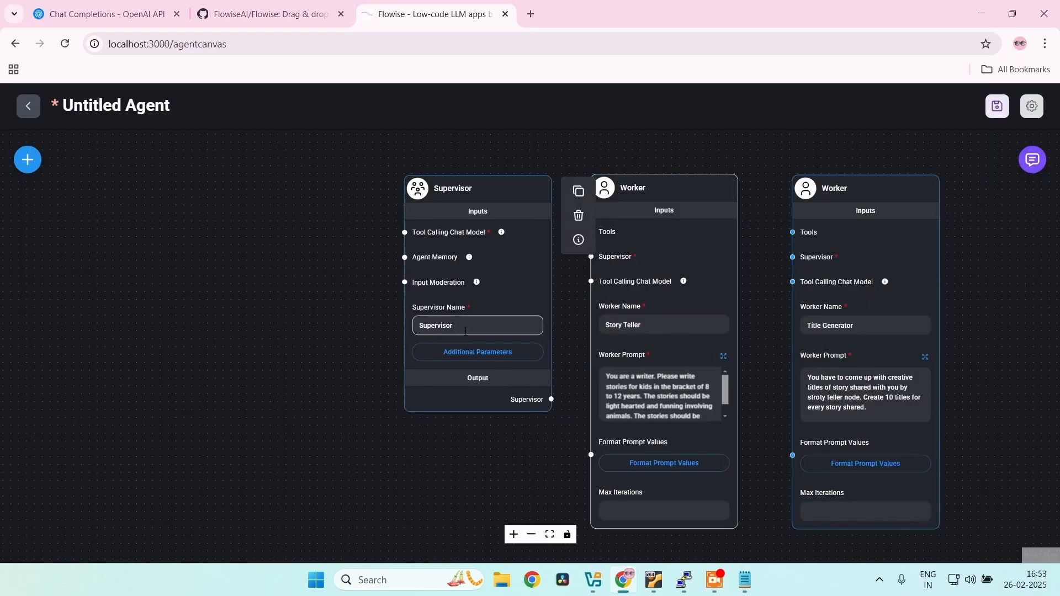
pyautogui.click(492, 355)
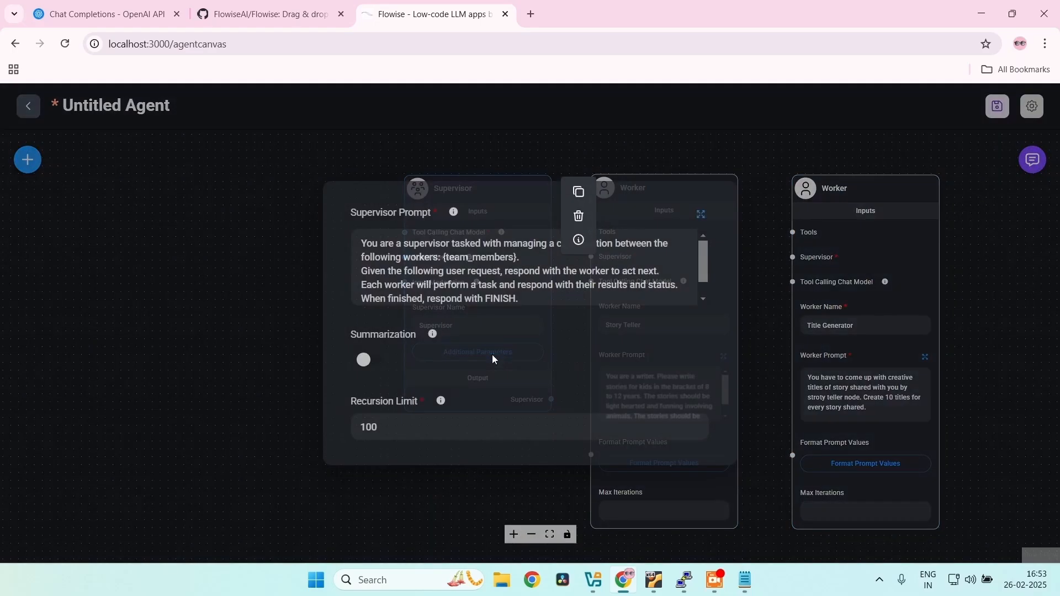
pyautogui.scroll(-1, 547, 267)
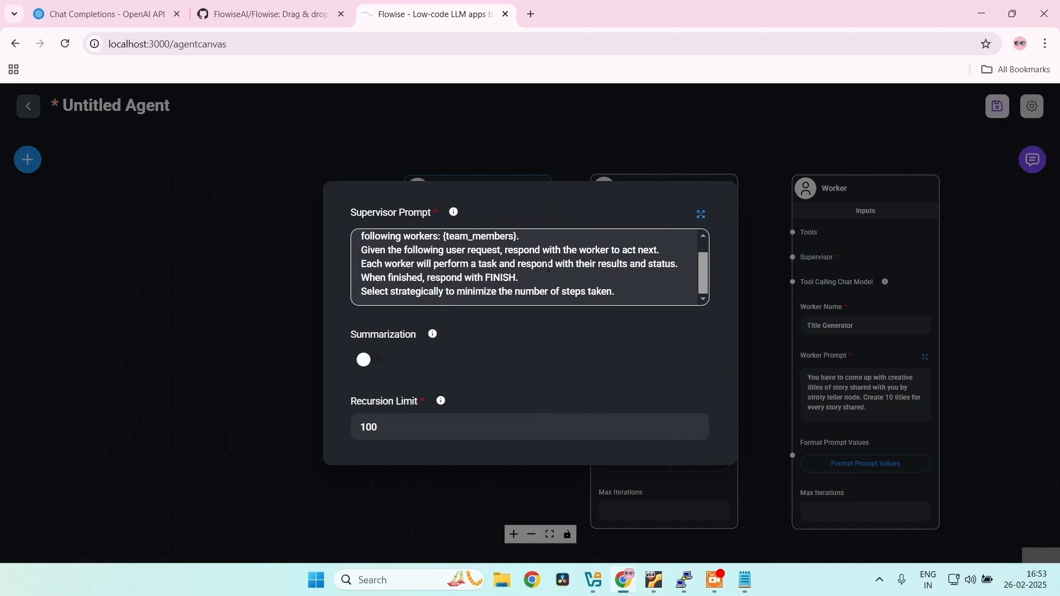
pyautogui.click(648, 296)
pyautogui.press('Return')
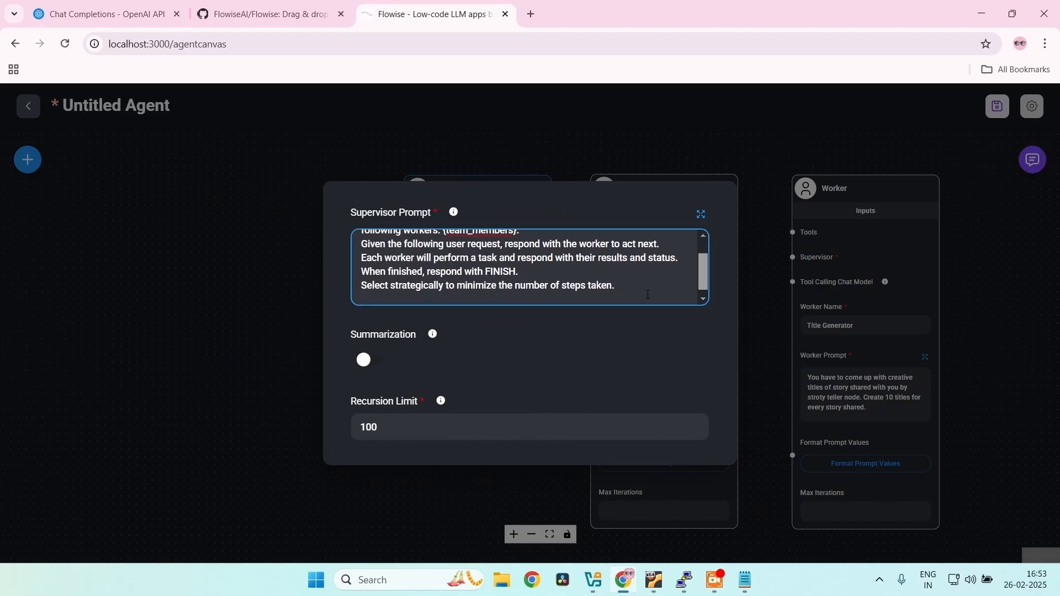
pyautogui.write('Please get the story from s')
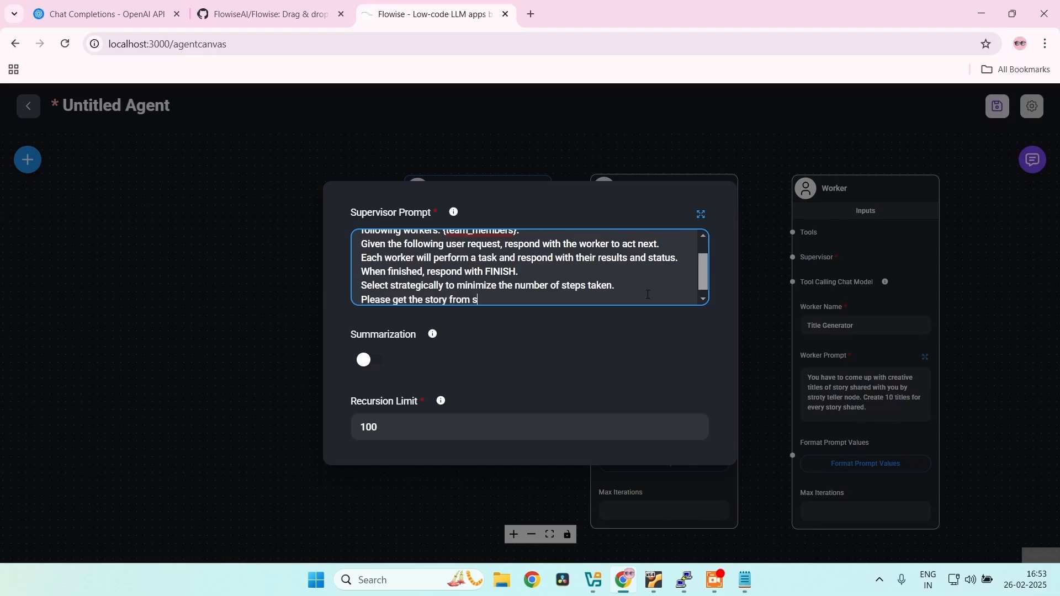
pyautogui.write('tory ')
pyautogui.write('teller')
pyautogui.write(' node and')
pyautogui.press('BackSpace')
pyautogui.press('BackSpace')
pyautogui.press('BackSpace')
pyautogui.press('BackSpace')
pyautogui.press('BackSpace')
pyautogui.press('BackSpace')
pyautogui.write('worker and pass it on to ')
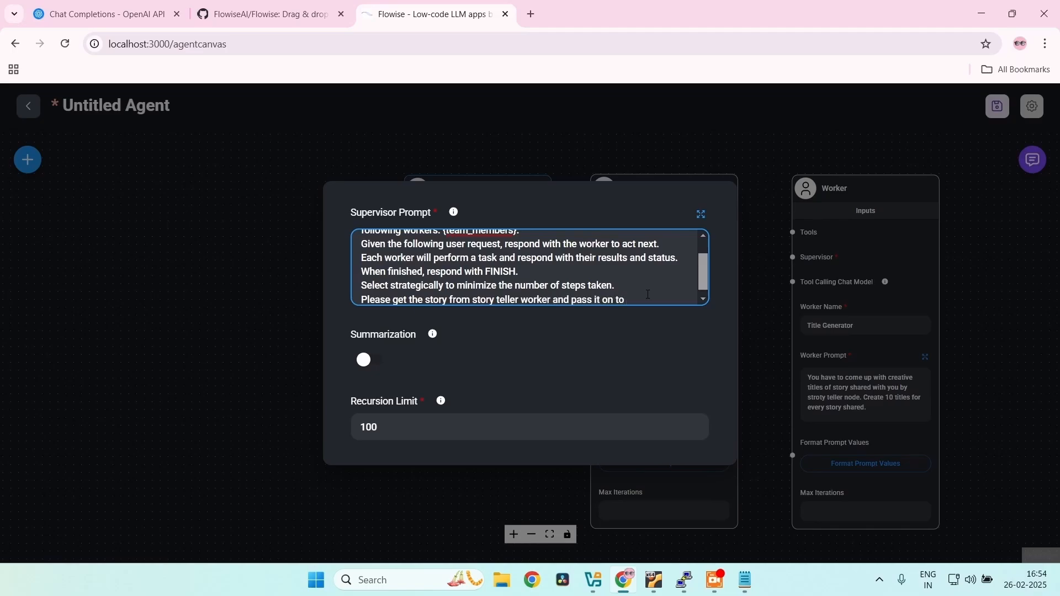
pyautogui.write('Title Generator.')
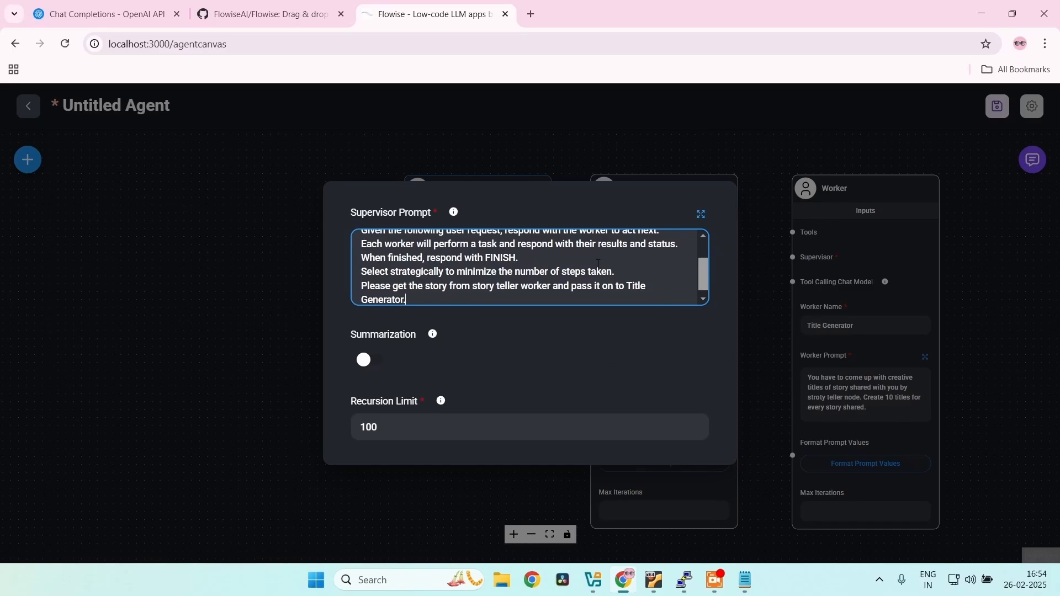
pyautogui.scroll(-1, 598, 264)
pyautogui.click(701, 214)
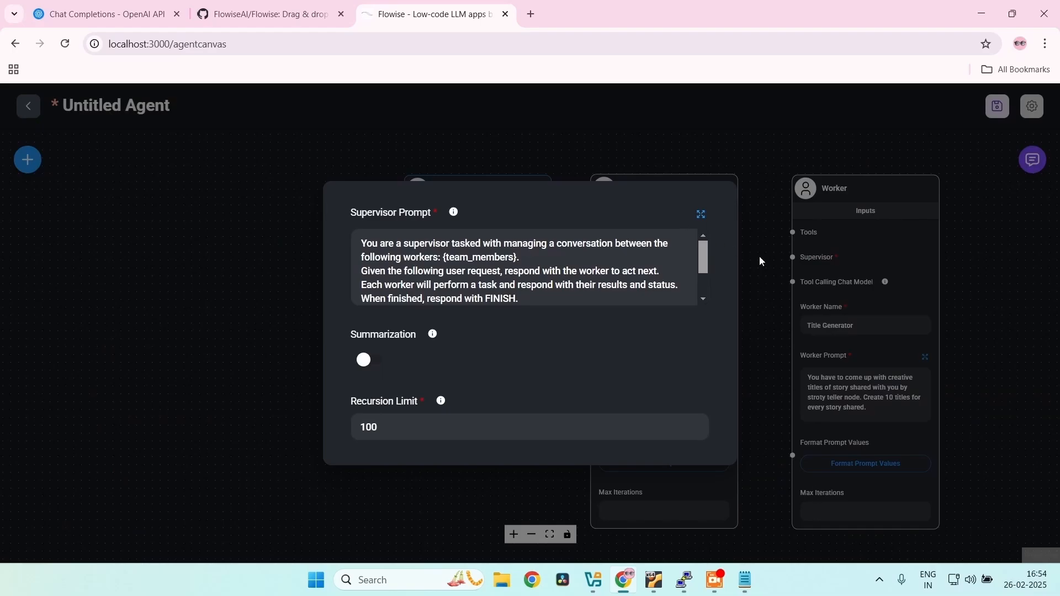
pyautogui.press('Escape')
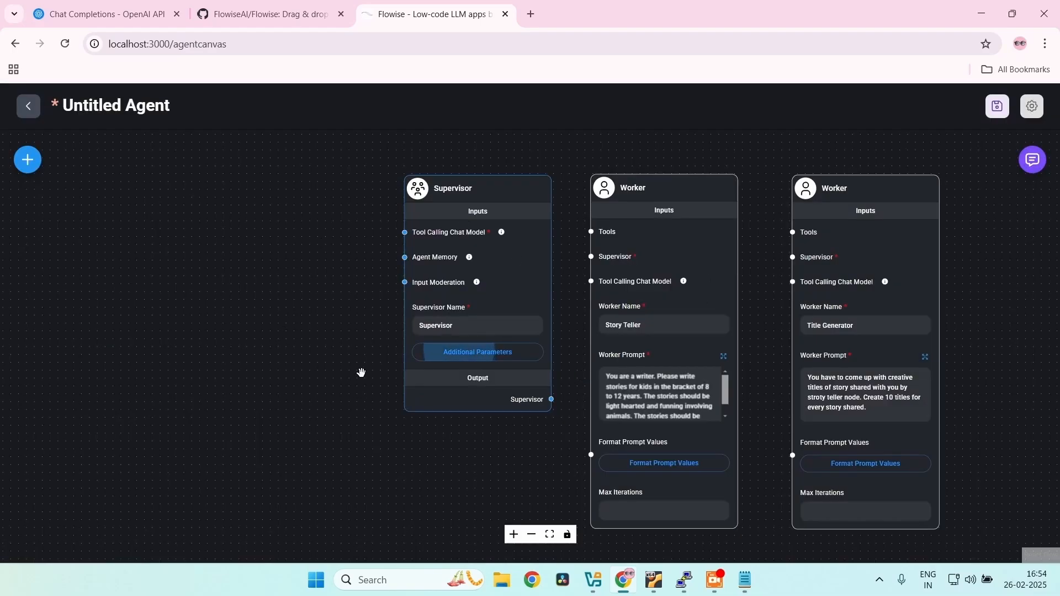
# Reopen the Supervisor's additional parameters, check the end of its prompt, and close them
pyautogui.click(492, 352)
pyautogui.scroll(-3, 566, 284)
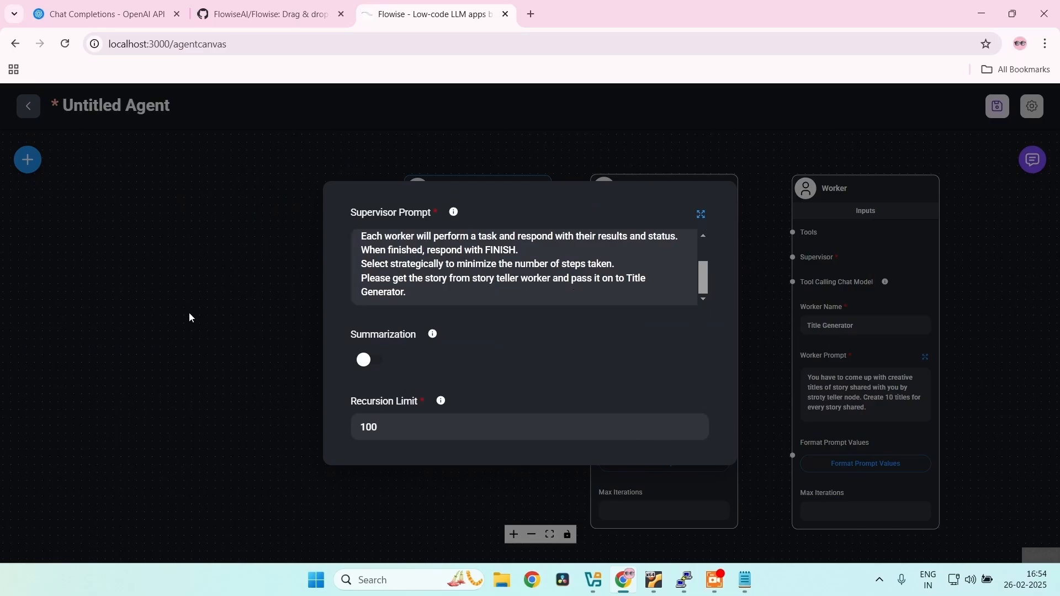
pyautogui.click(248, 309)
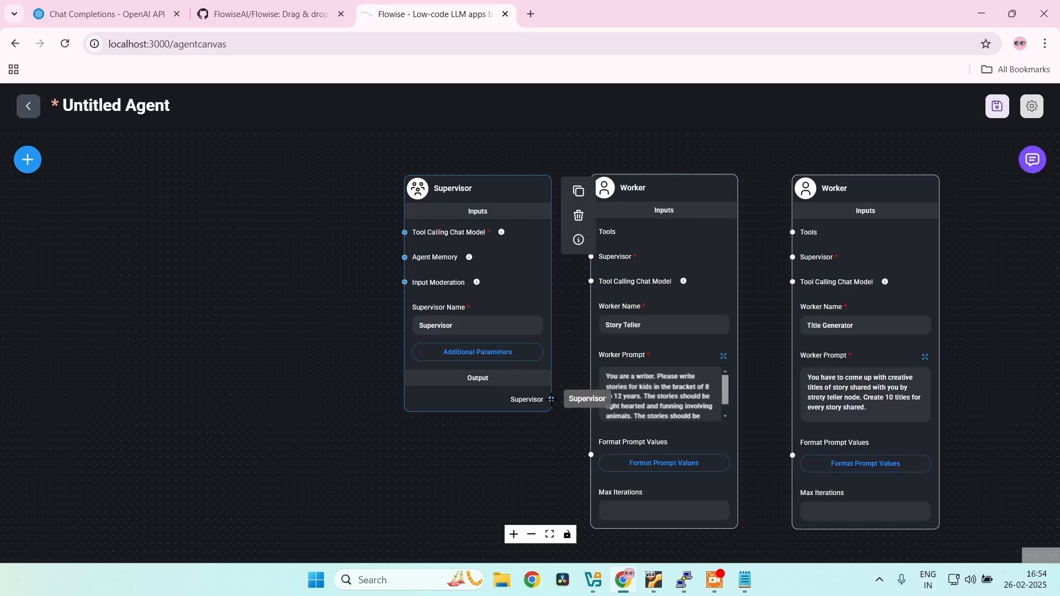
# Connect the Supervisor node's output to the Supervisor inputs of both the Story Teller and Title Generator workers
pyautogui.moveTo(552, 399); pyautogui.dragTo(590, 256)
pyautogui.moveTo(551, 398); pyautogui.dragTo(792, 258)
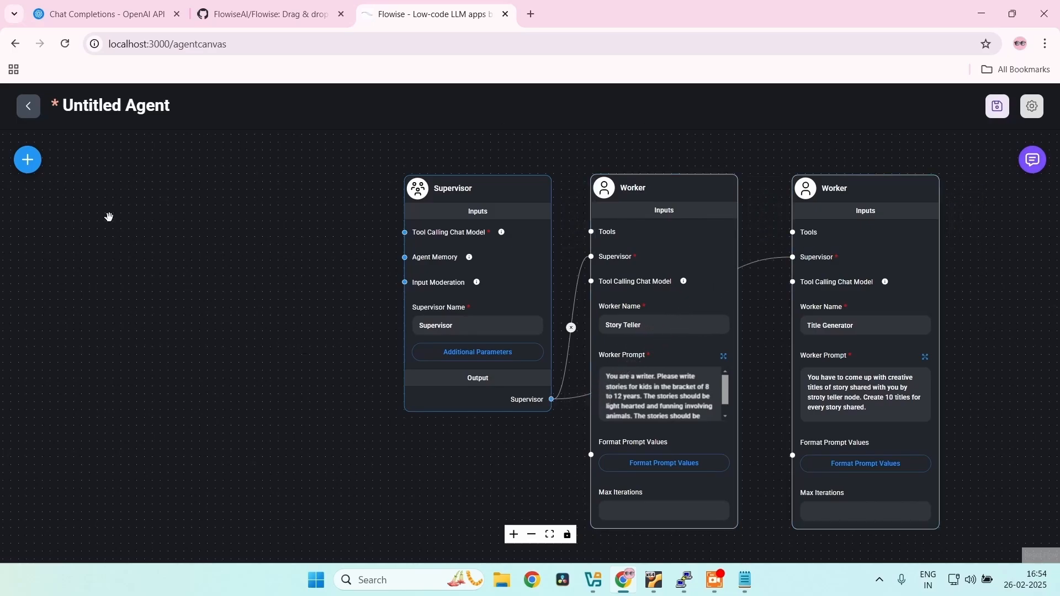
# Add a ChatOpenAI chat model node beside the Supervisor and connect its output to the Supervisor's Tool Calling Chat Model input
pyautogui.click(31, 163)
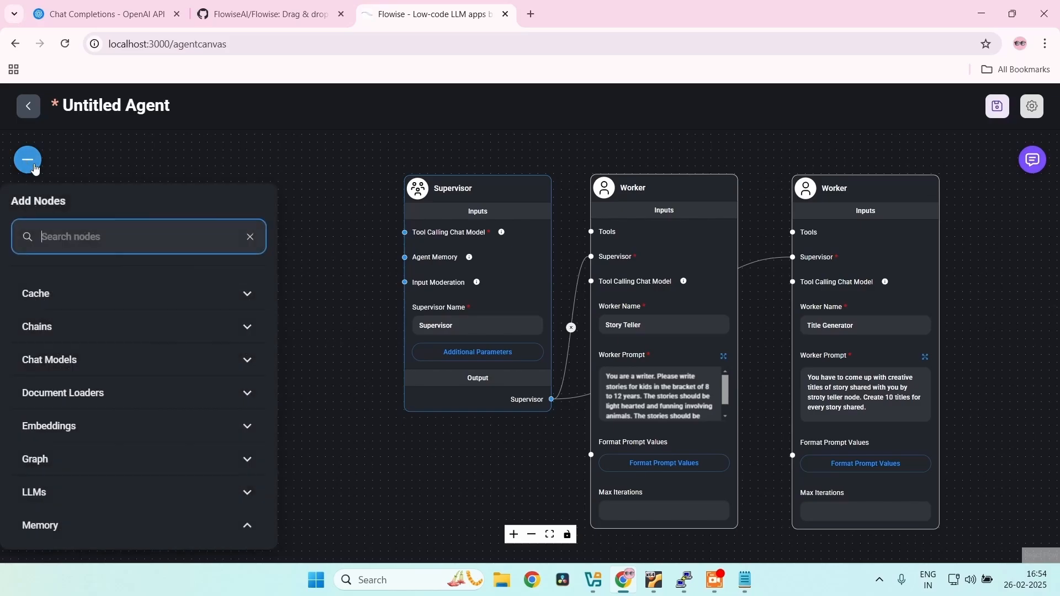
pyautogui.scroll(-1, 119, 461)
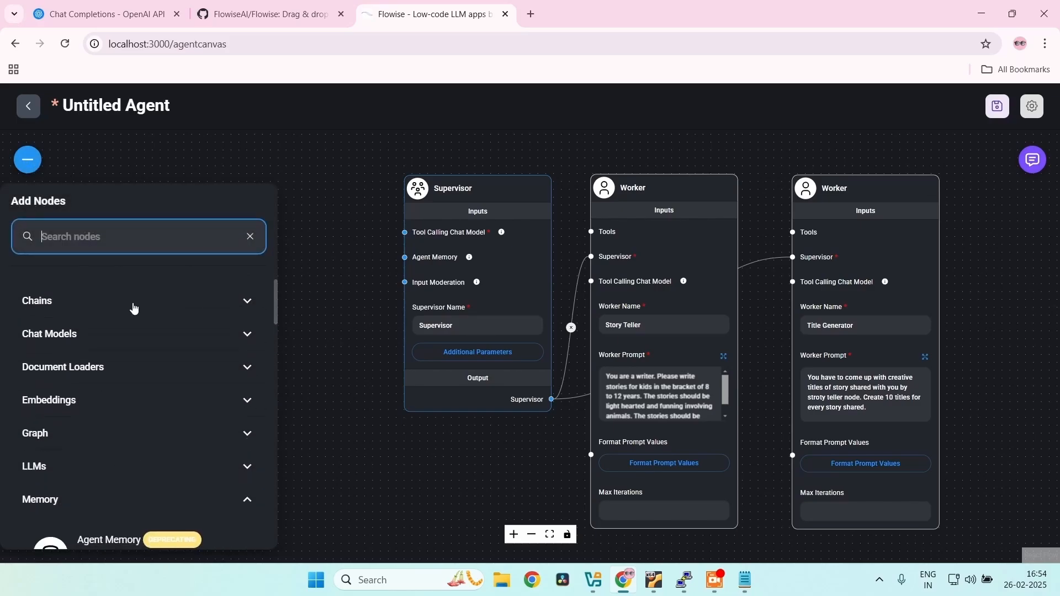
pyautogui.click(105, 339)
pyautogui.scroll(-10, 131, 451)
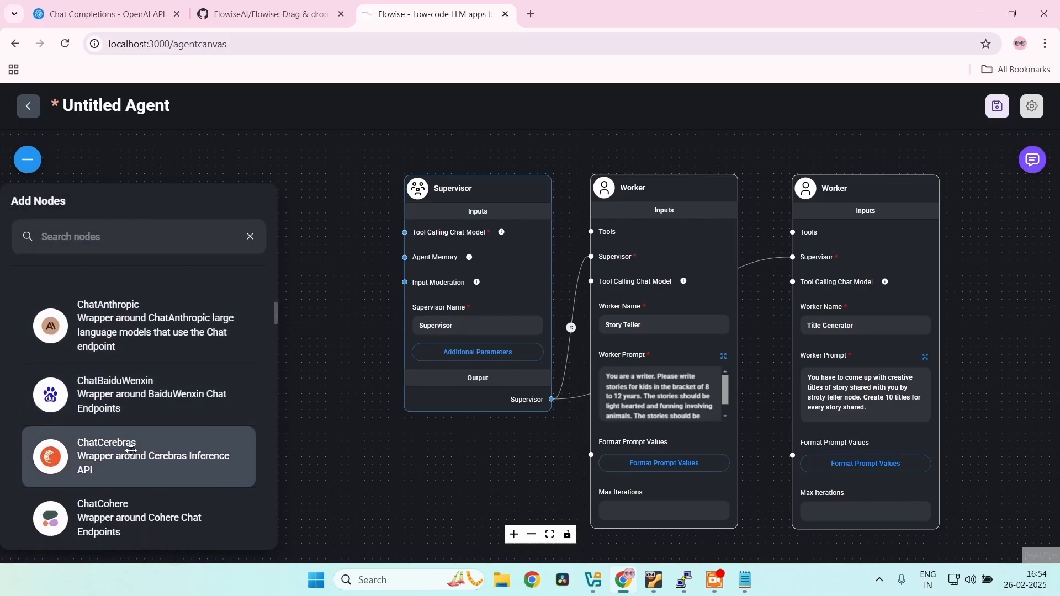
pyautogui.scroll(-5, 131, 450)
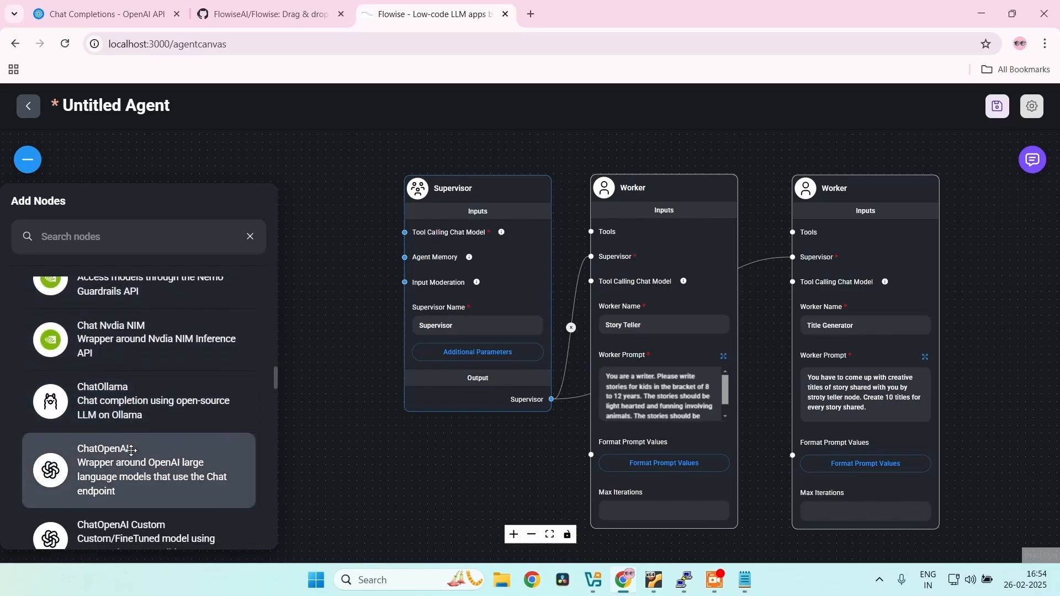
pyautogui.scroll(1, 125, 466)
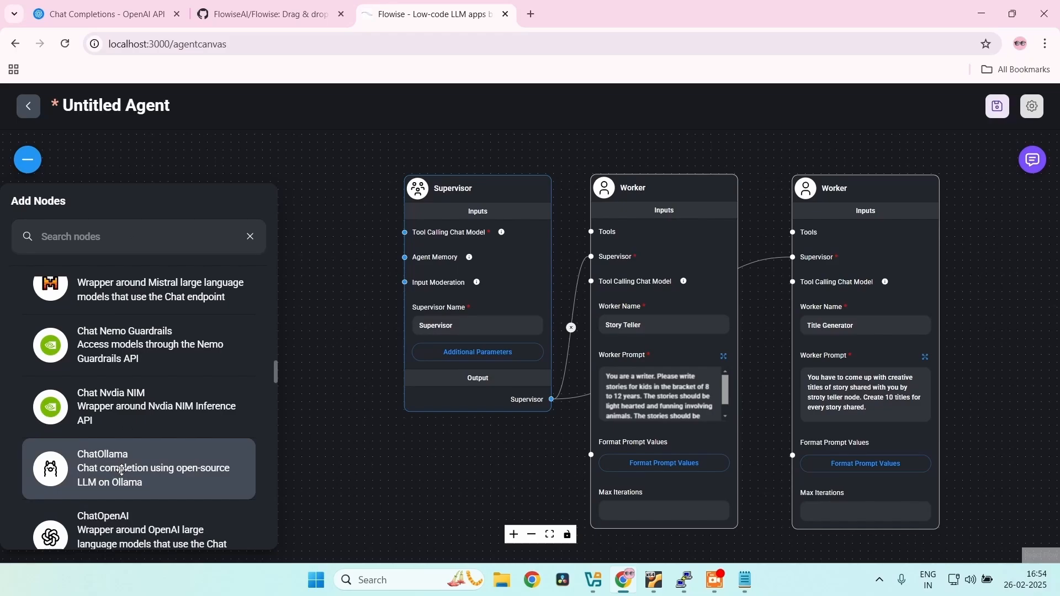
pyautogui.scroll(-3, 120, 467)
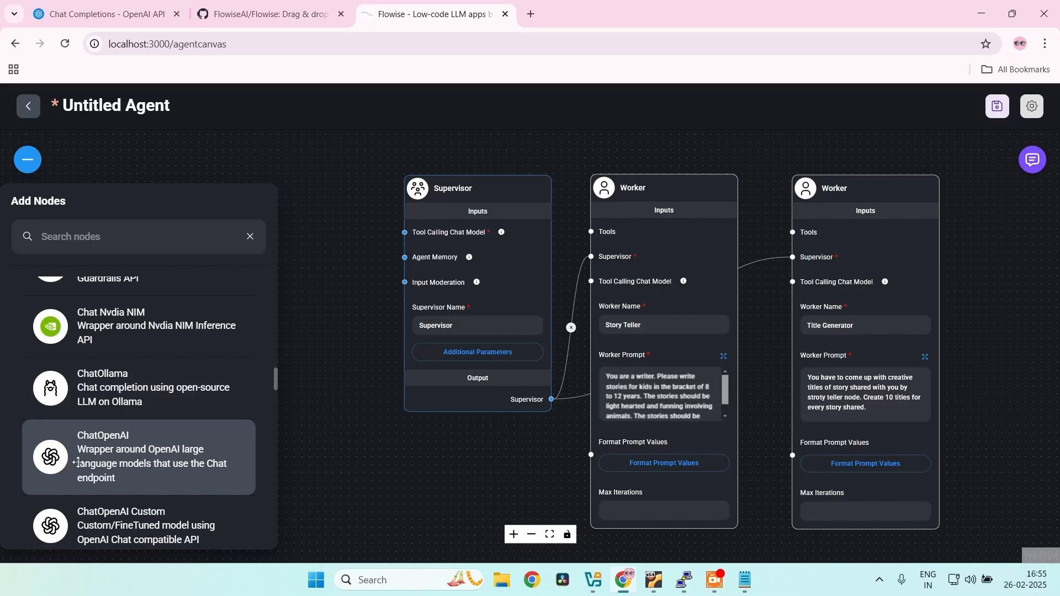
pyautogui.moveTo(78, 463); pyautogui.dragTo(280, 226)
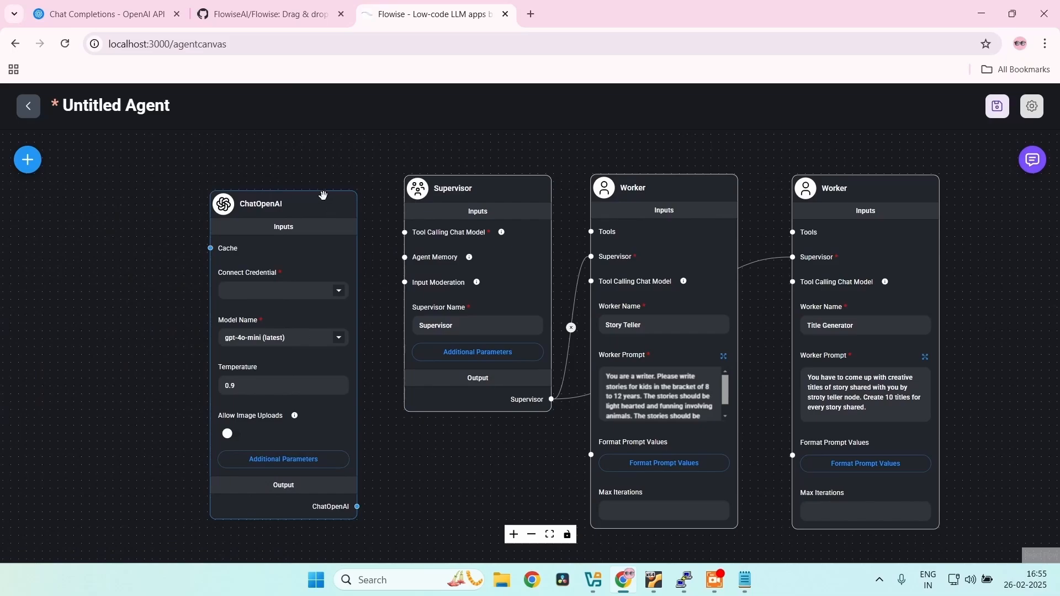
pyautogui.moveTo(312, 199); pyautogui.dragTo(297, 181)
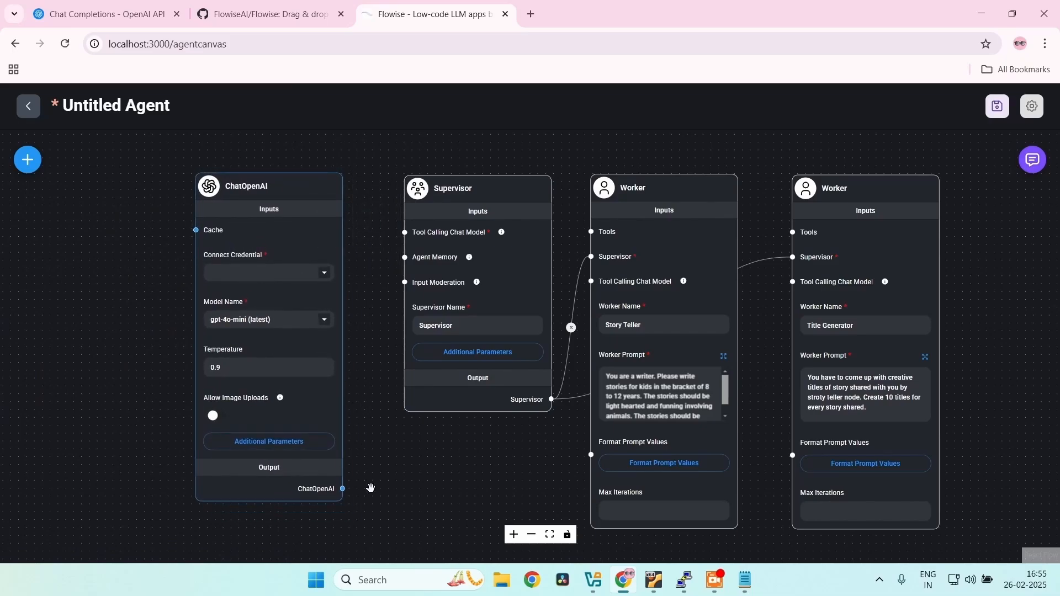
pyautogui.moveTo(343, 488); pyautogui.dragTo(394, 239)
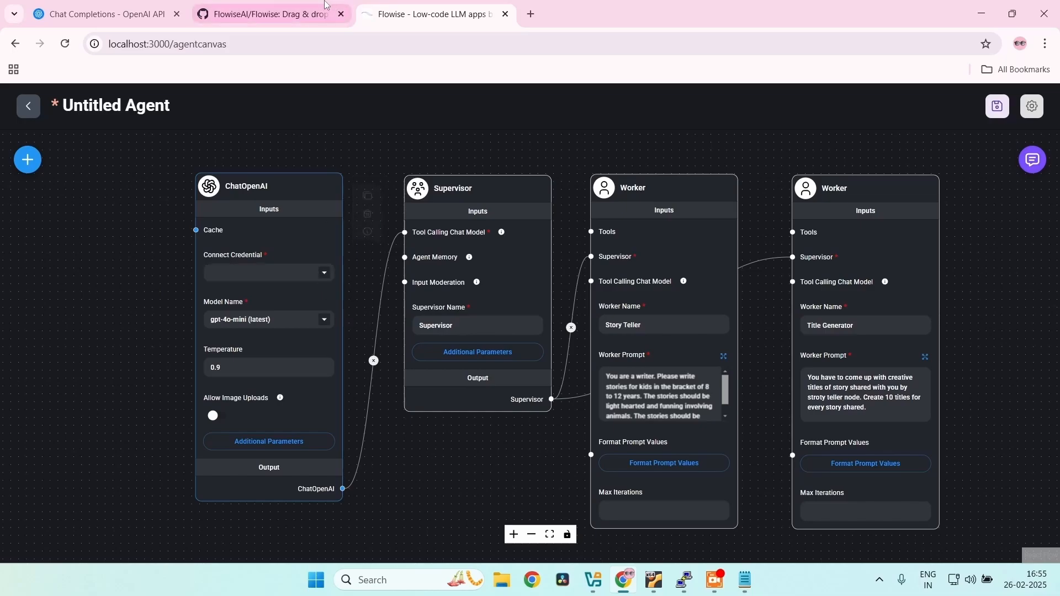
# Switch to the OpenAI platform's API keys page, create a secret key named "Story Agent" in the default project, and copy it
pyautogui.click(129, 5)
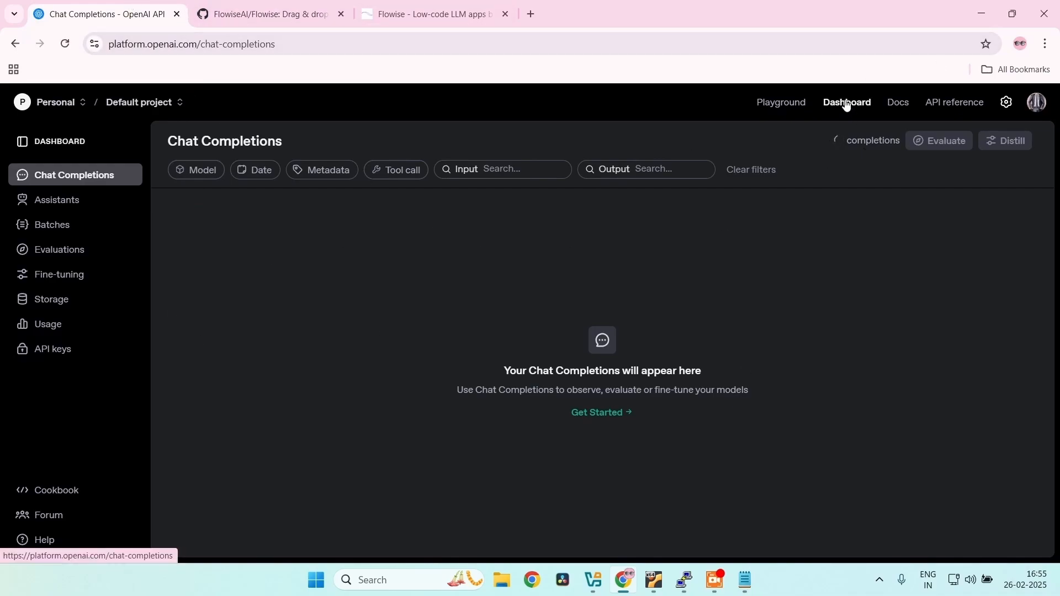
pyautogui.click(52, 347)
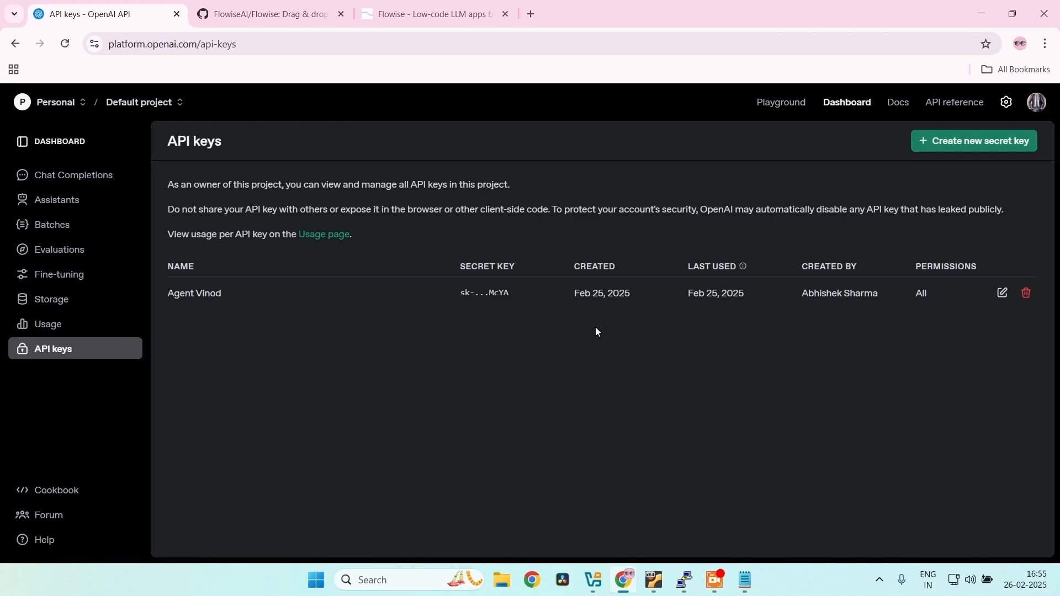
pyautogui.click(944, 139)
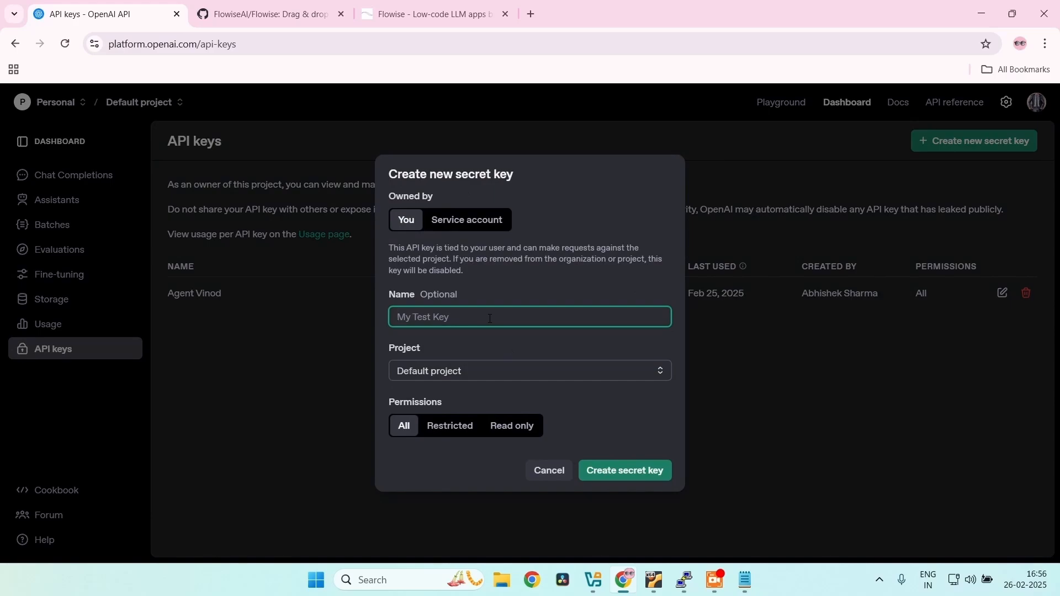
pyautogui.write('S')
pyautogui.press('BackSpace')
pyautogui.write('Story Agent')
pyautogui.click(628, 469)
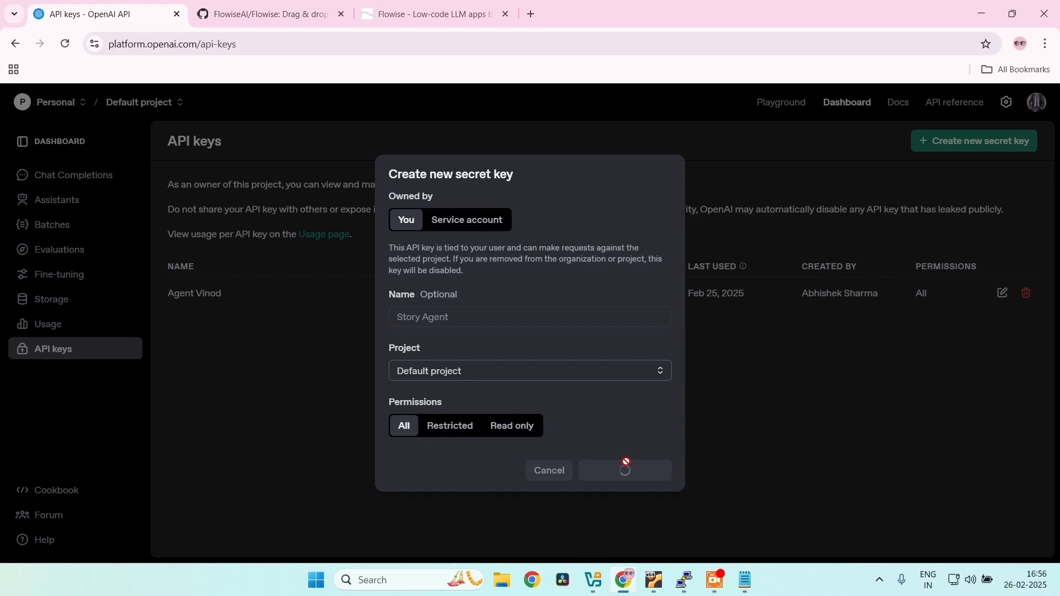
pyautogui.click(641, 346)
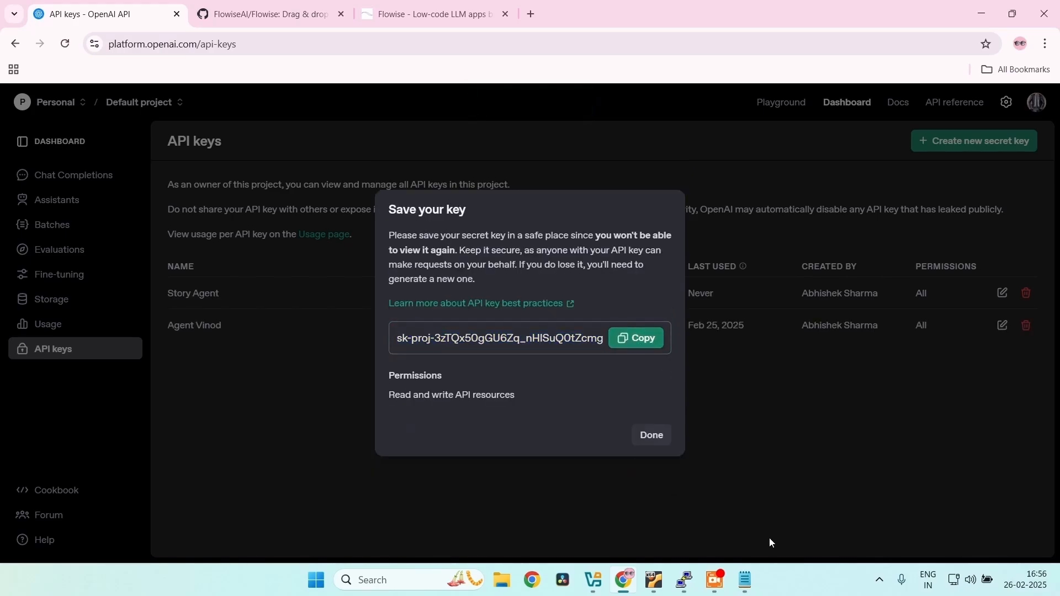
# Back in Flowise, create a credential named "Story API" for the ChatOpenAI node, pasting the copied API key into the OpenAI Api Key field
pyautogui.click(428, 14)
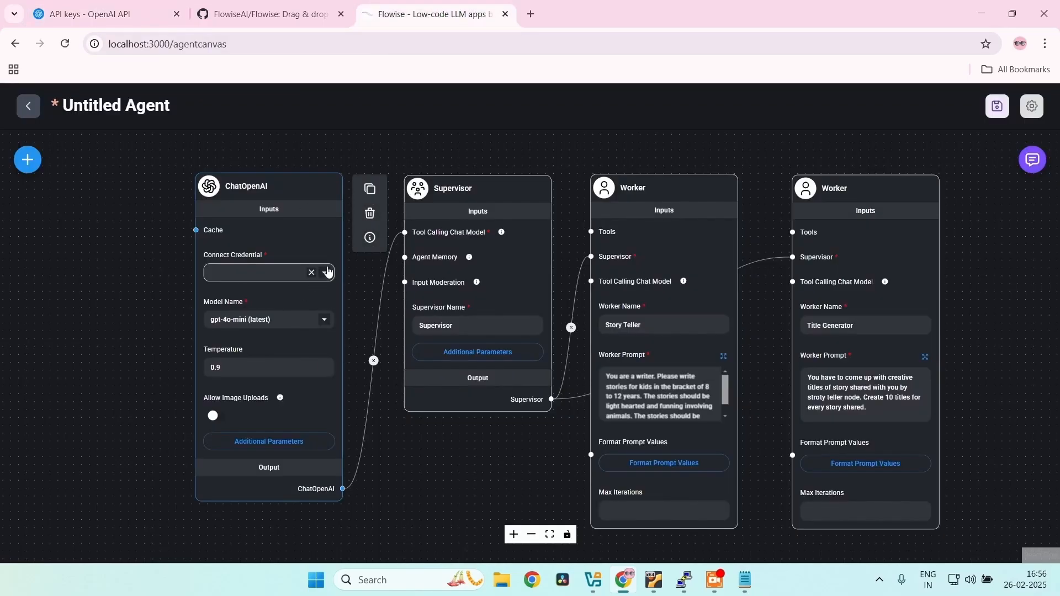
pyautogui.click(324, 274)
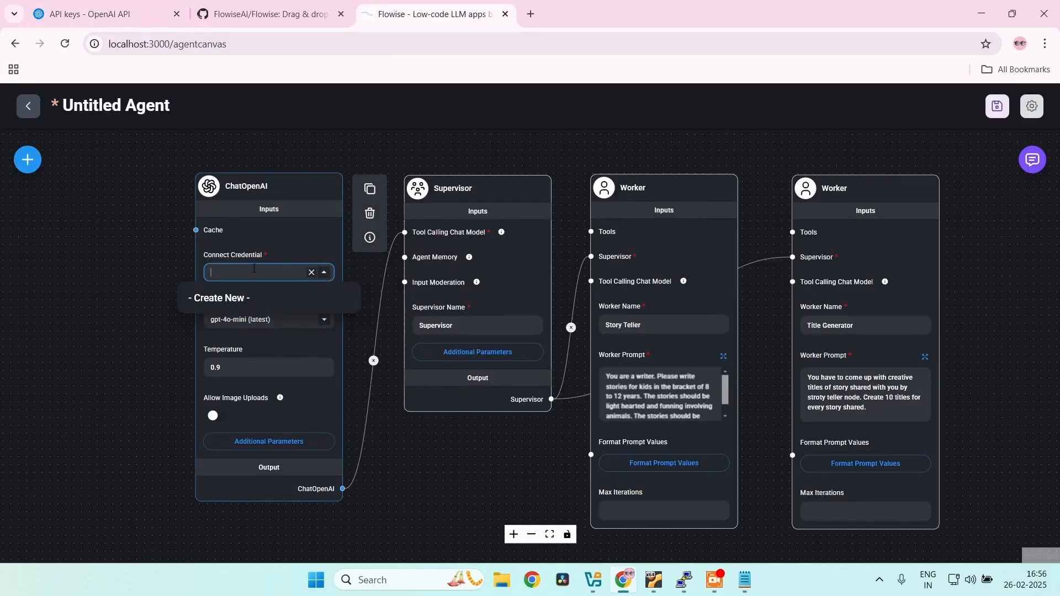
pyautogui.click(228, 303)
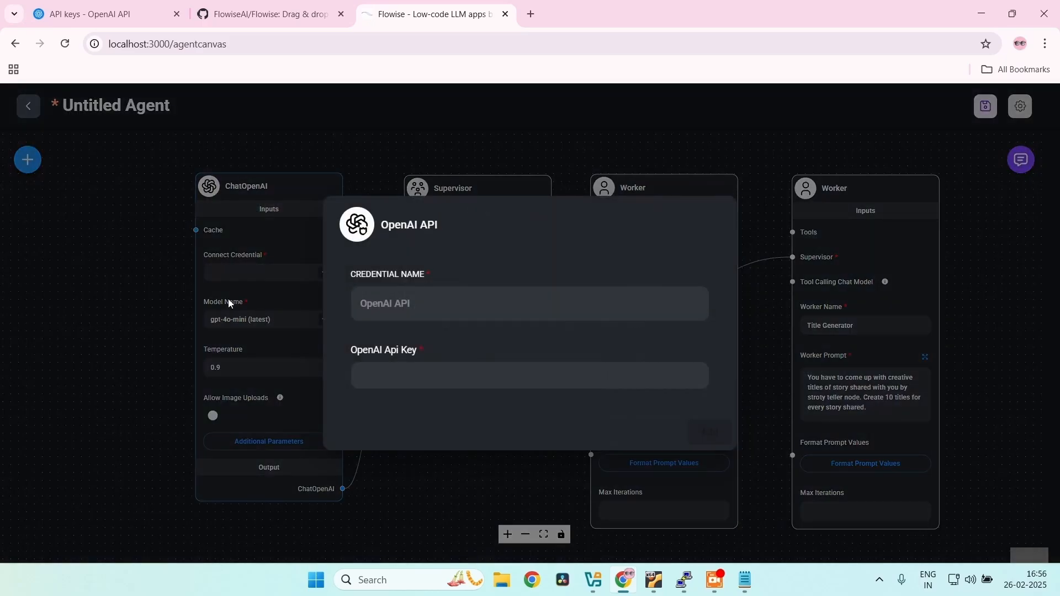
pyautogui.click(426, 305)
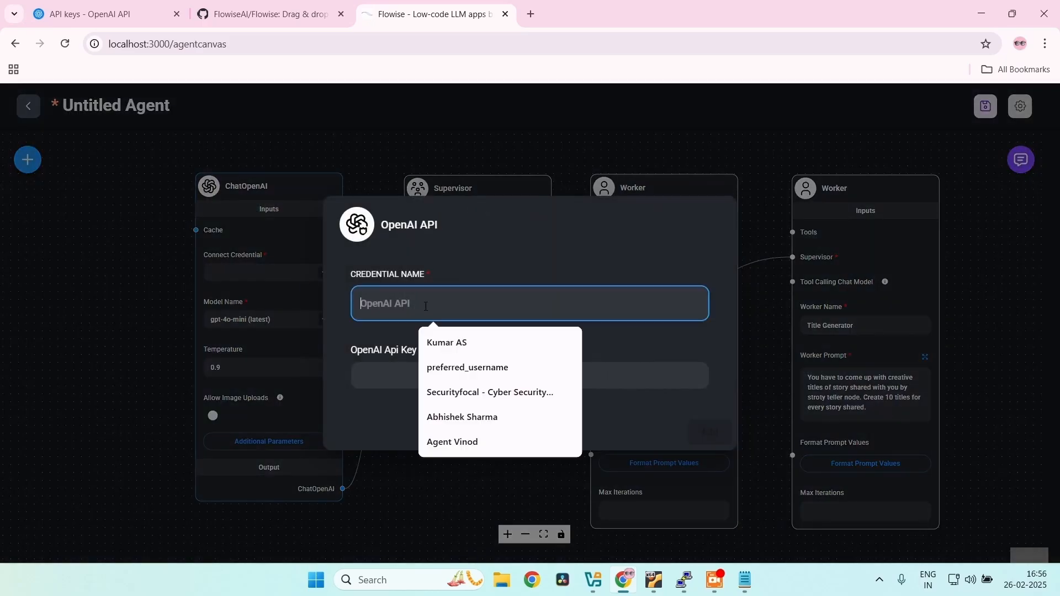
pyautogui.click(405, 366)
pyautogui.hotkey('ctrl', 'v')
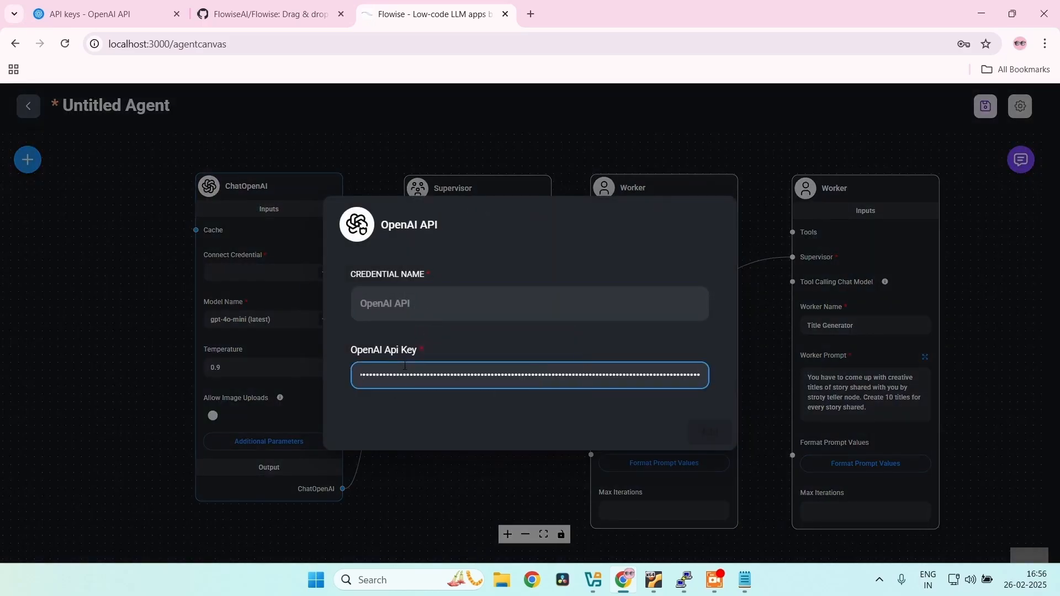
pyautogui.click(408, 298)
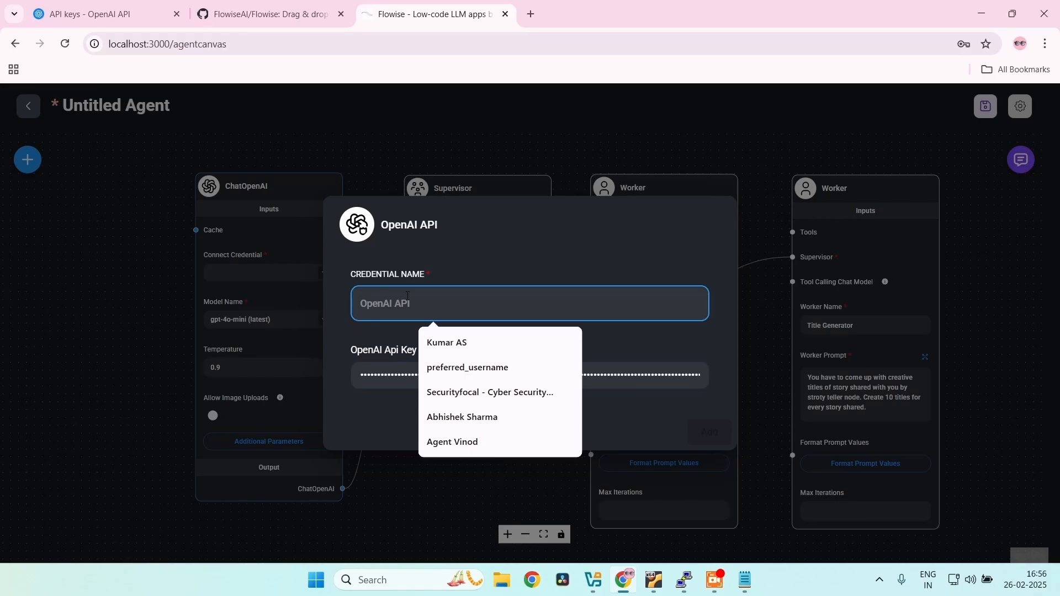
pyautogui.write('Story ')
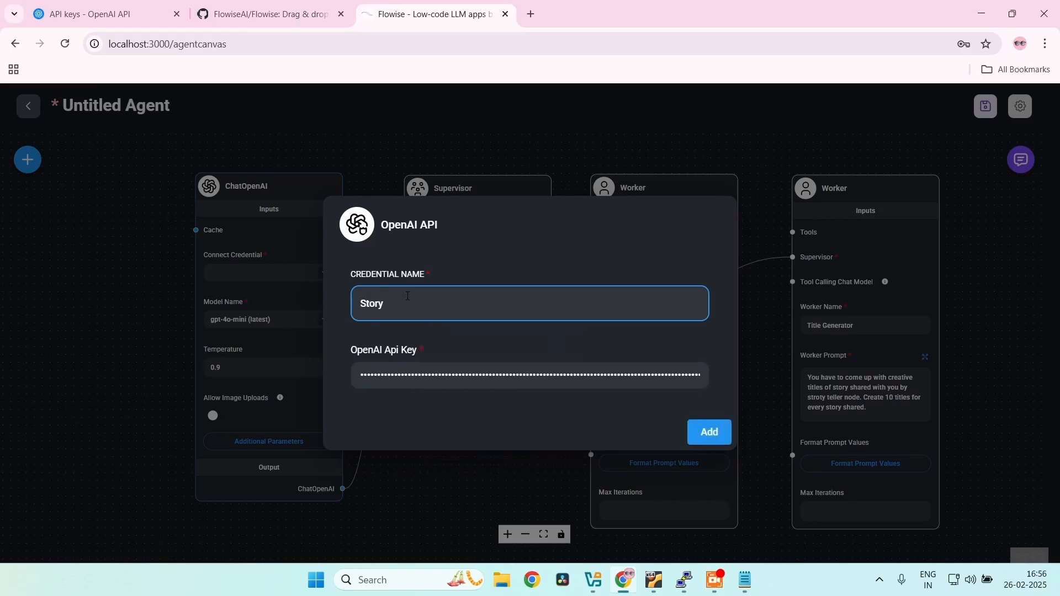
pyautogui.write('API')
pyautogui.click(724, 432)
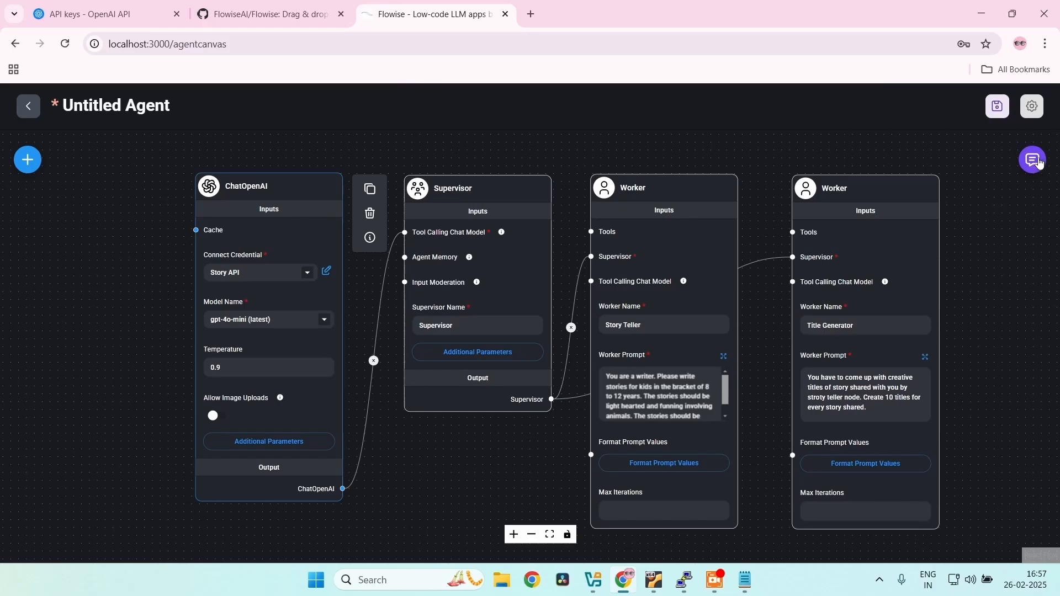
# Save the agent flow under the name "Story and Title Agent"
pyautogui.click(1034, 163)
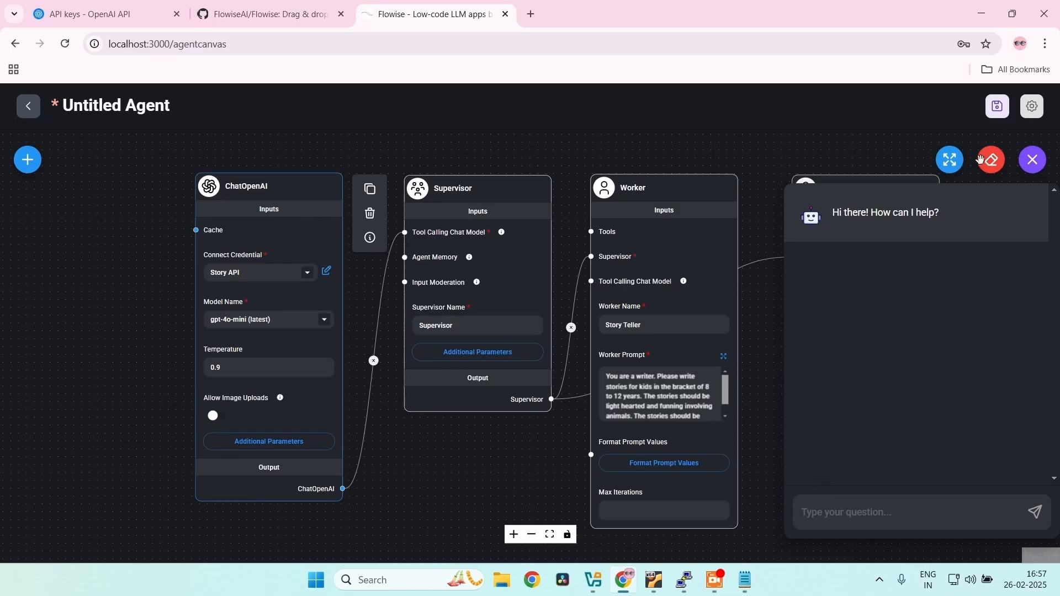
pyautogui.click(1039, 172)
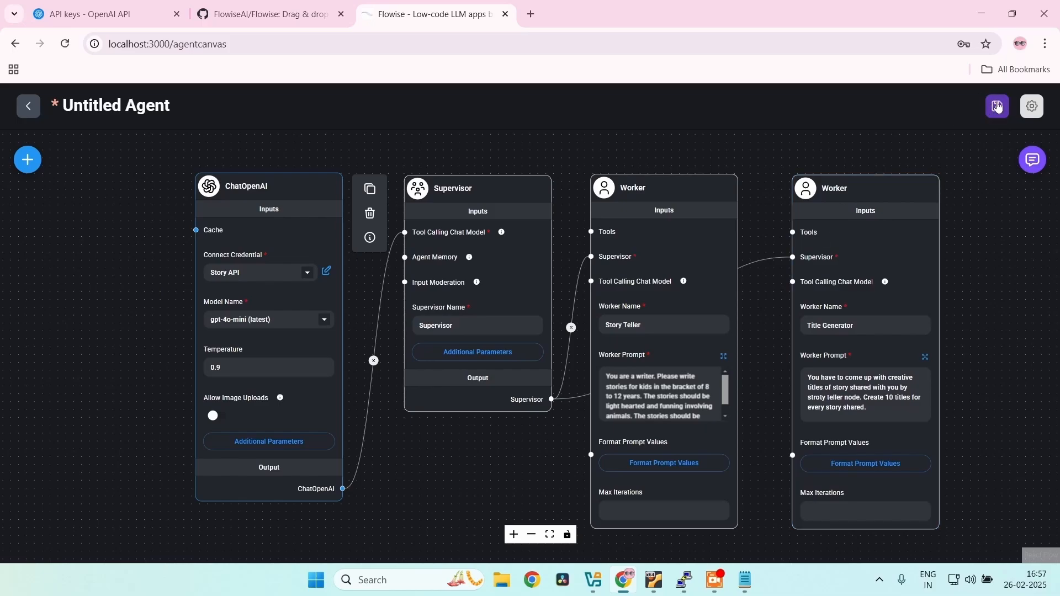
pyautogui.click(997, 106)
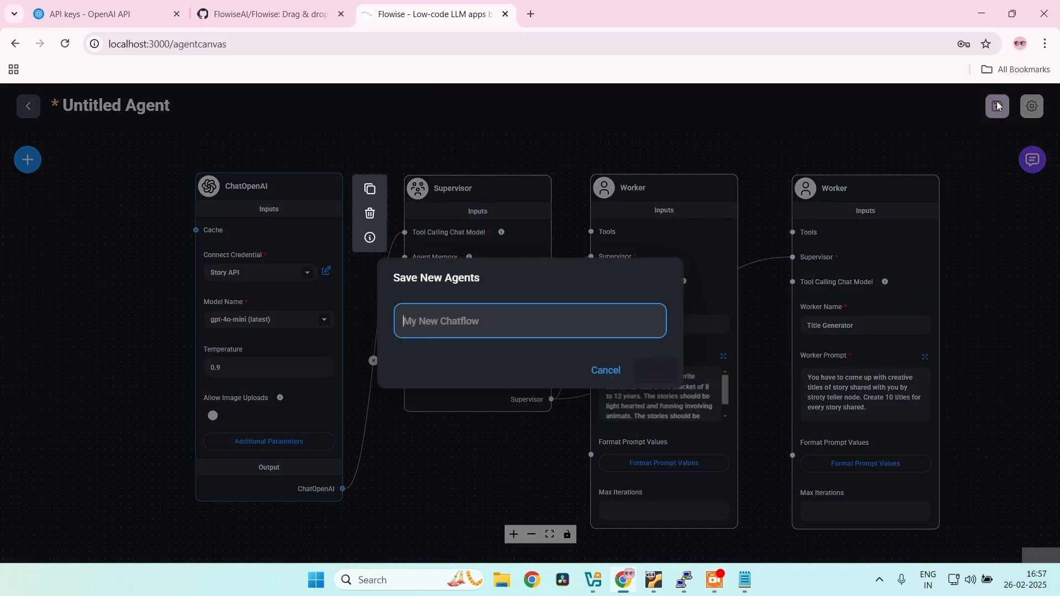
pyautogui.click(558, 314)
pyautogui.click(531, 364)
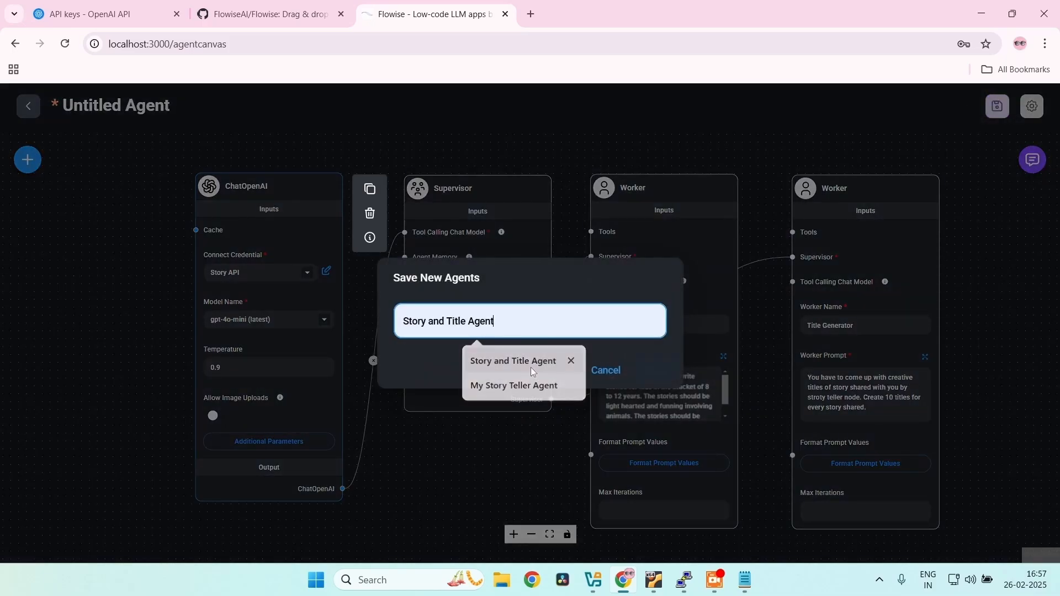
pyautogui.click(665, 371)
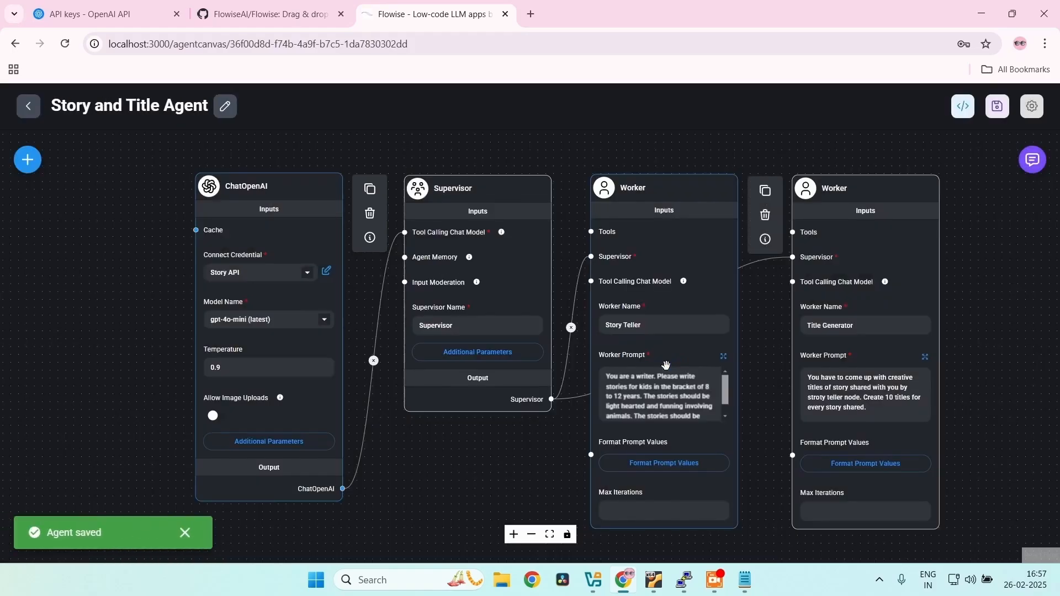
# Test the saved flow by sending the message "Lion and rabbit" in its chat
pyautogui.click(1042, 167)
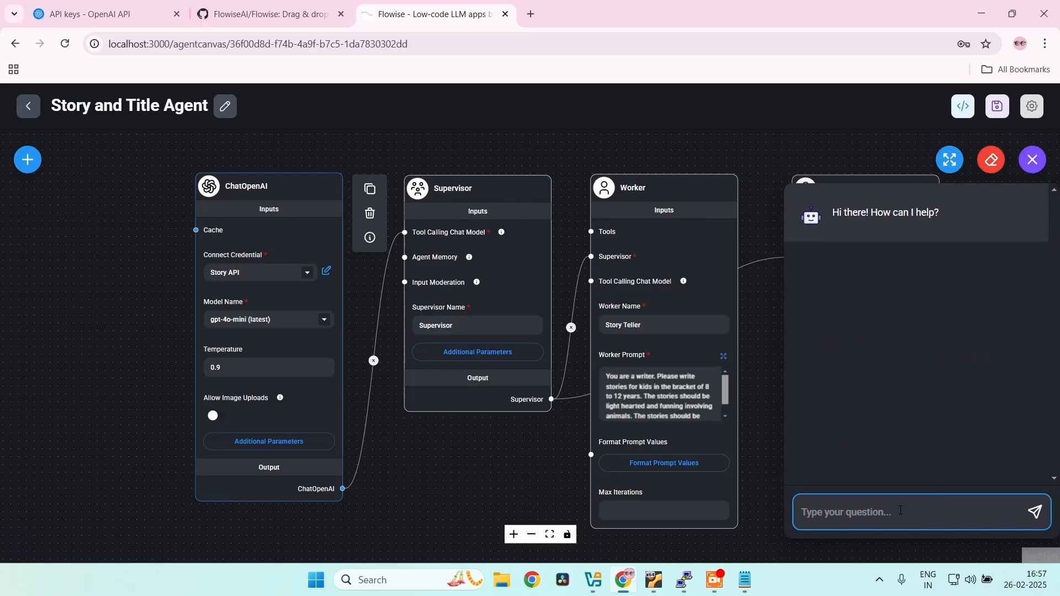
pyautogui.write('Lion and rabbit')
pyautogui.press('Return')
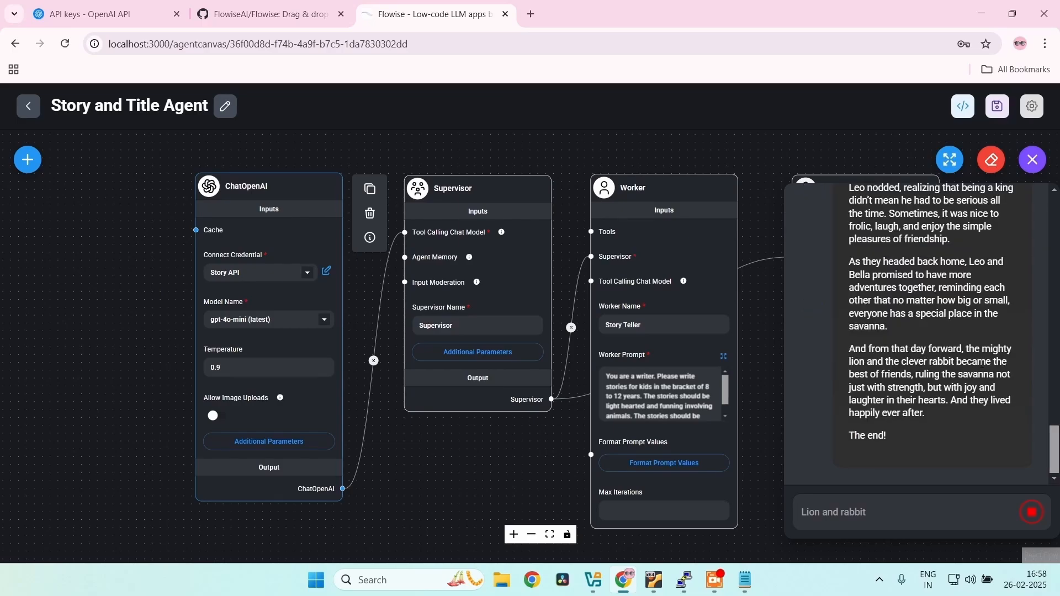
# Examine the chat response from start to end, covering the Supervisor's instructions, the Story Teller's story and the Title Generator's titles
pyautogui.scroll(10, 939, 271)
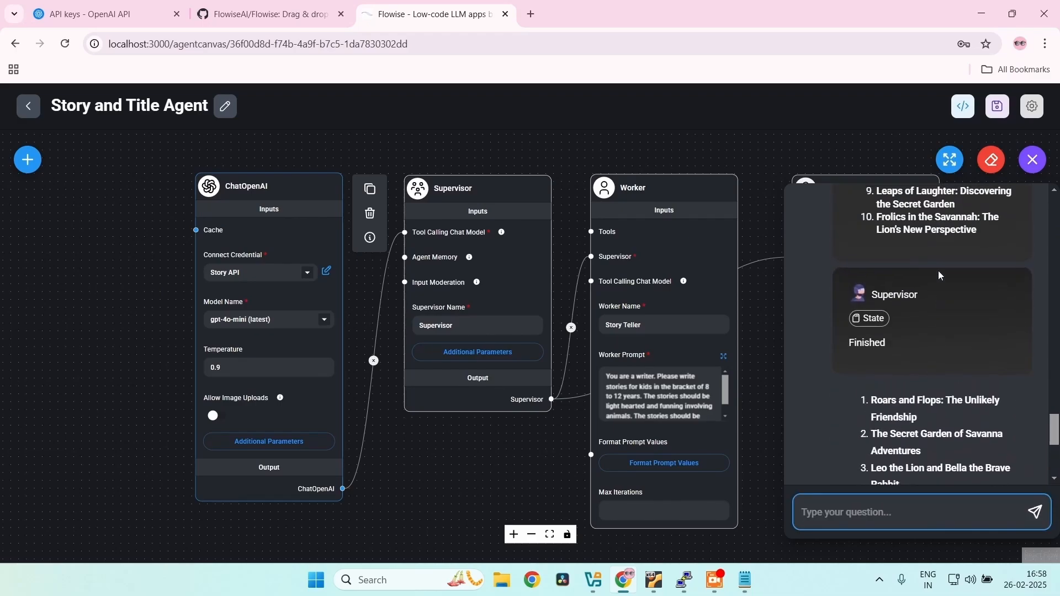
pyautogui.scroll(8, 938, 270)
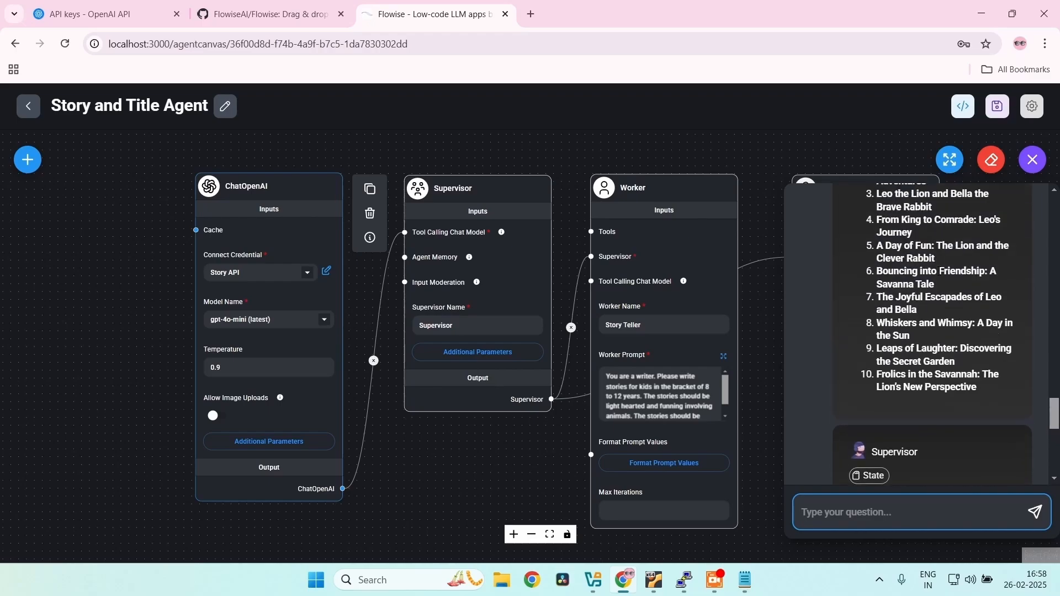
pyautogui.scroll(3, 939, 270)
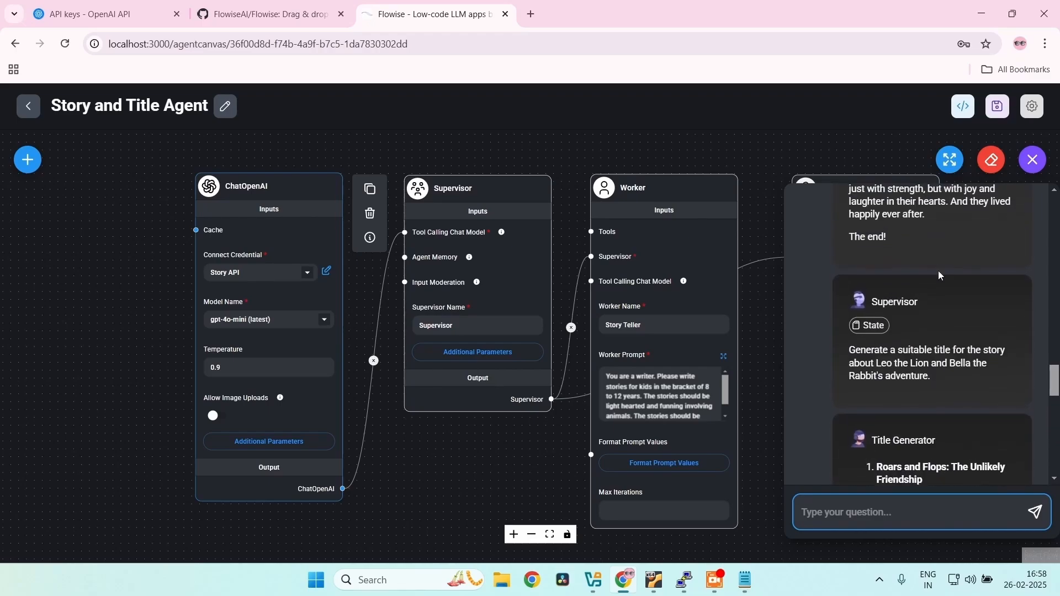
pyautogui.scroll(1, 938, 270)
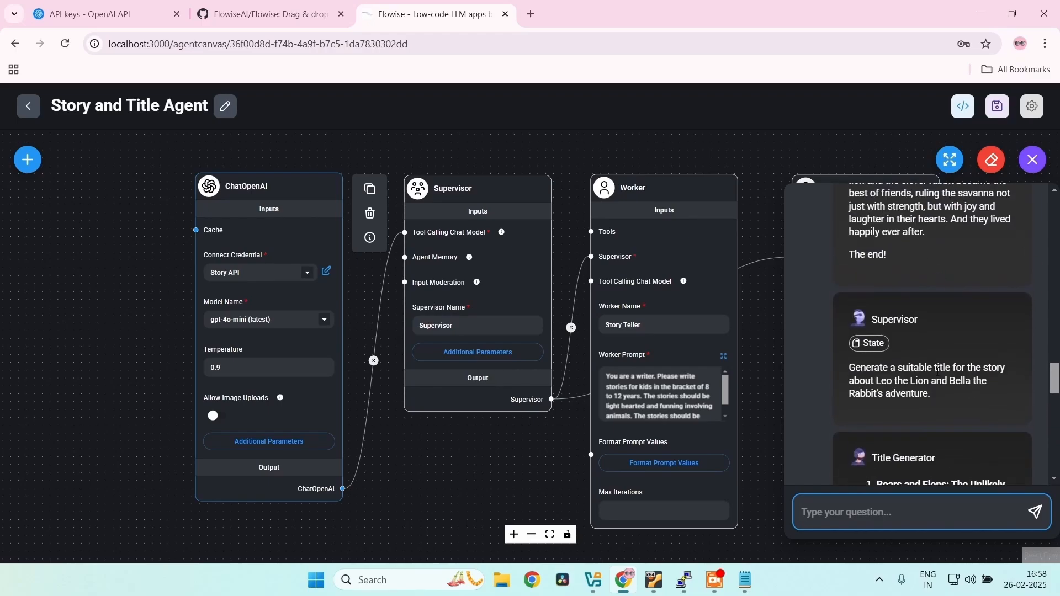
pyautogui.scroll(3, 937, 370)
pyautogui.scroll(-4, 937, 370)
pyautogui.scroll(-2, 947, 409)
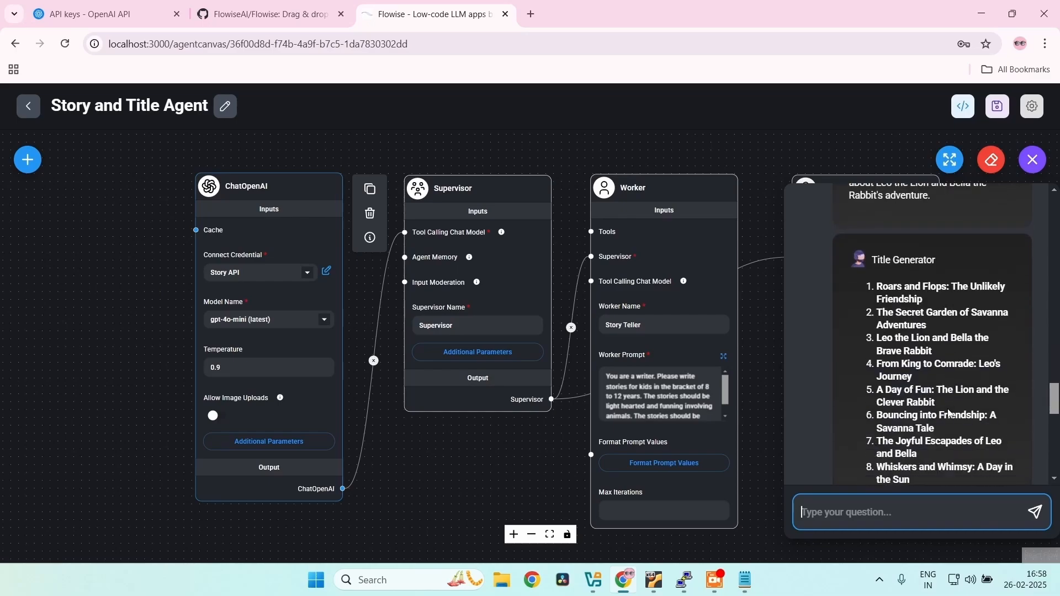
pyautogui.scroll(-3, 948, 409)
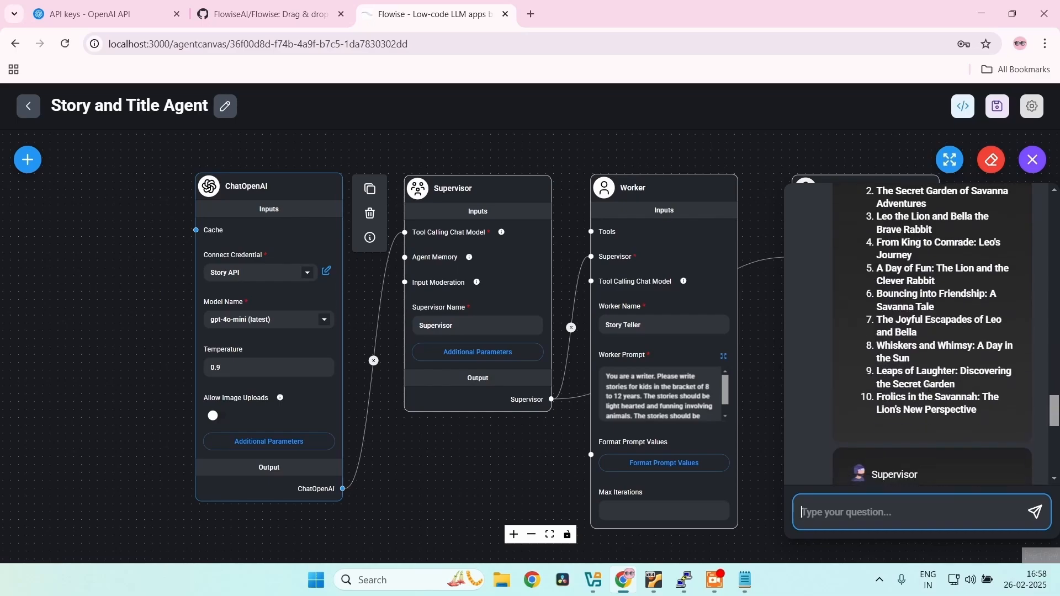
pyautogui.scroll(-4, 930, 385)
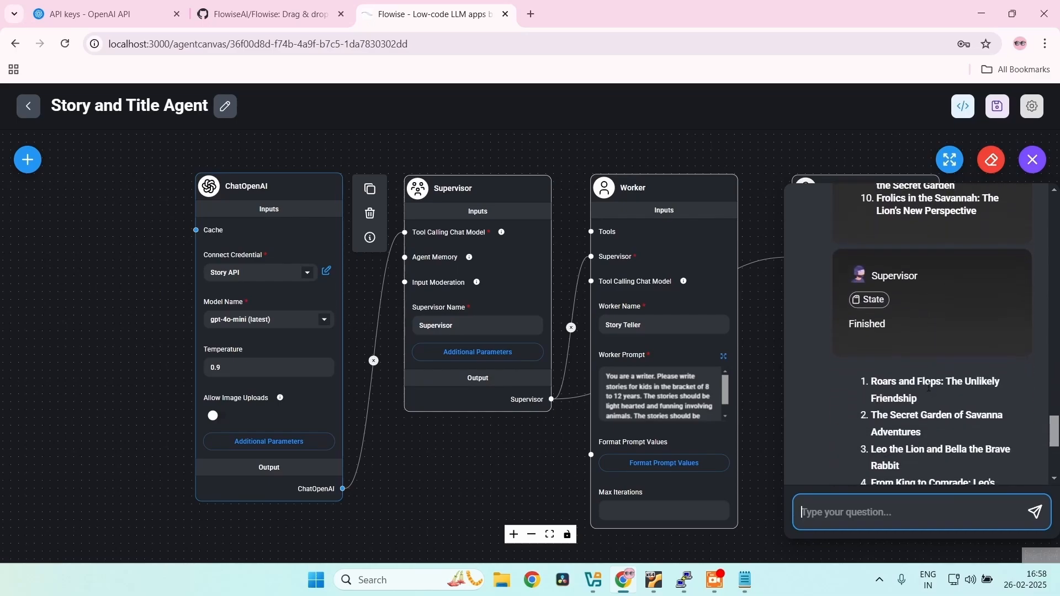
pyautogui.scroll(8, 927, 387)
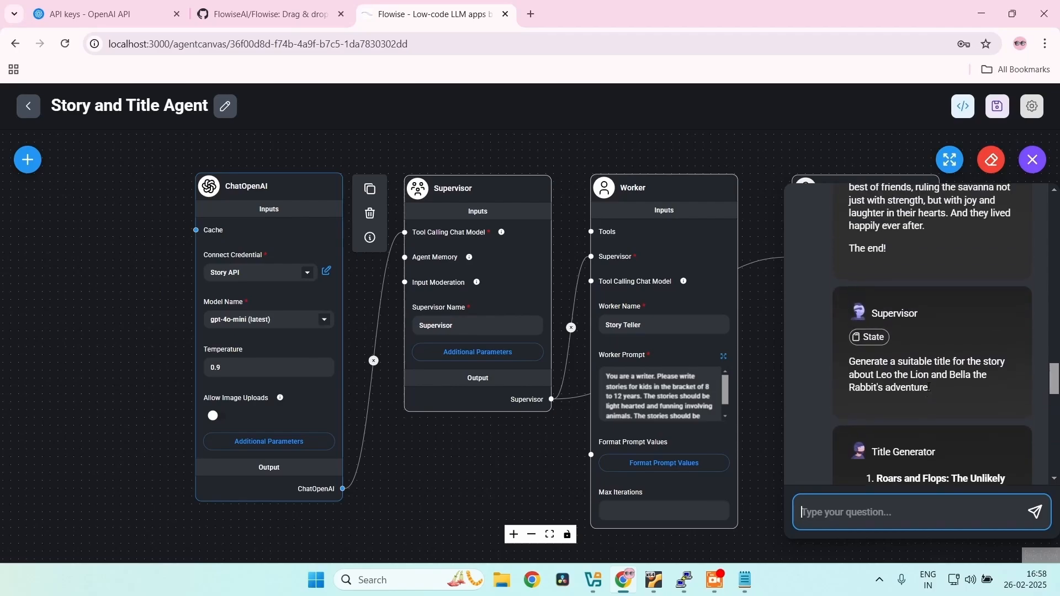
pyautogui.scroll(5, 929, 387)
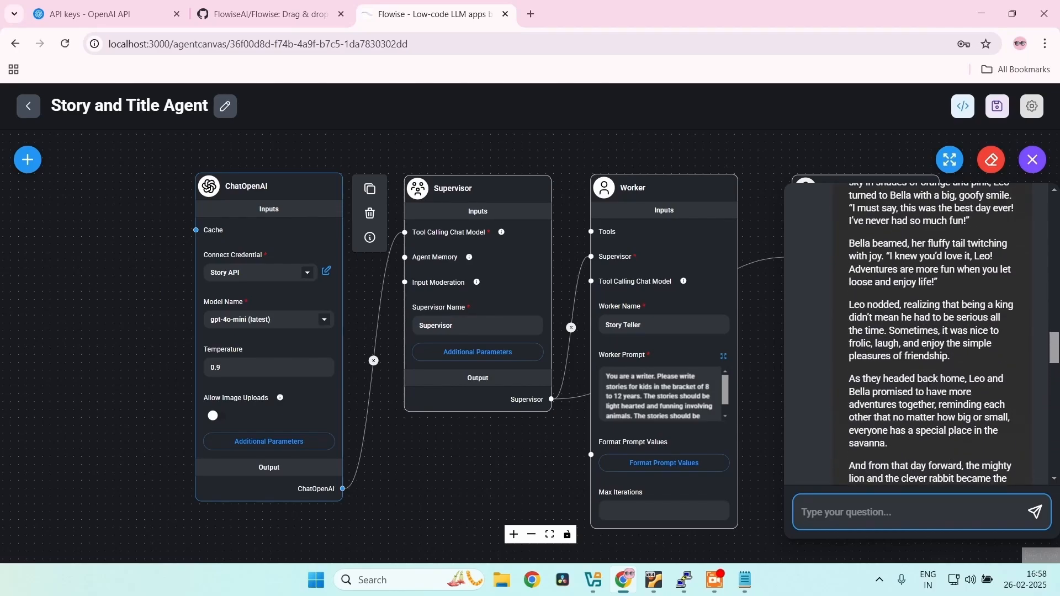
pyautogui.scroll(3, 928, 391)
pyautogui.scroll(-7, 928, 391)
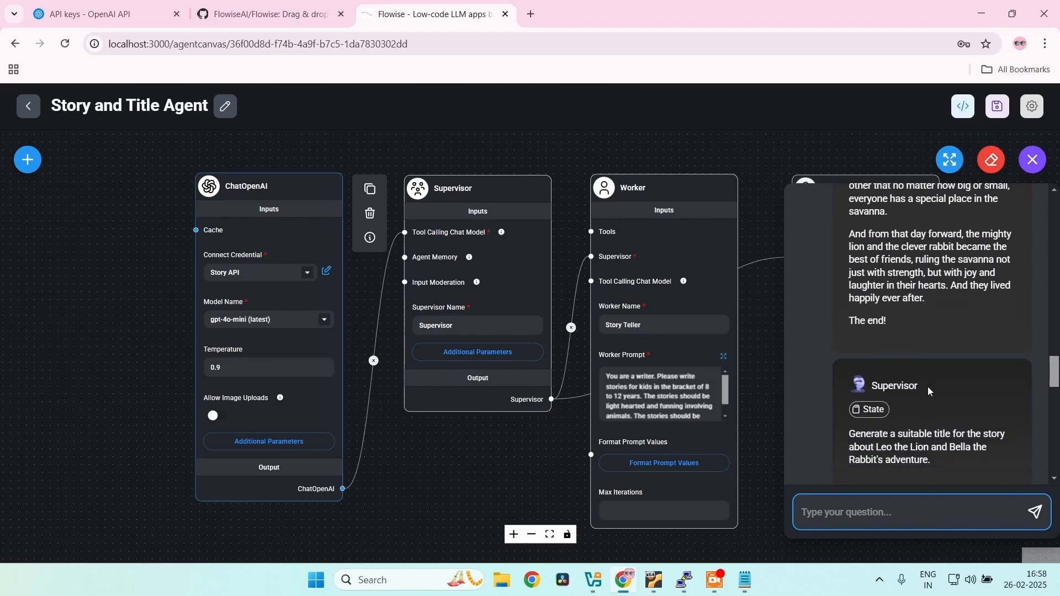
pyautogui.scroll(-4, 928, 387)
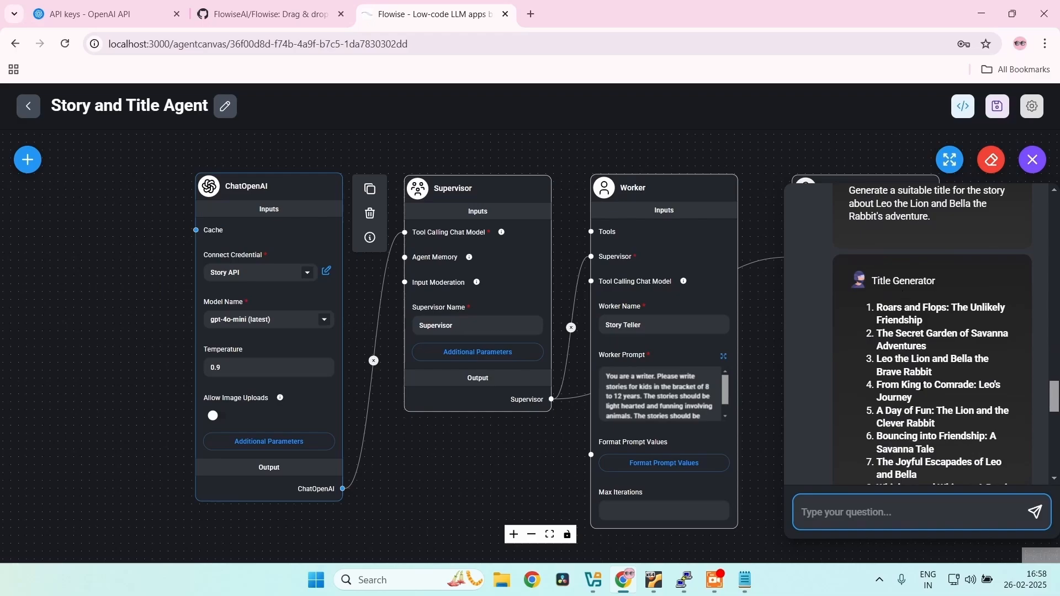
pyautogui.scroll(-2, 929, 354)
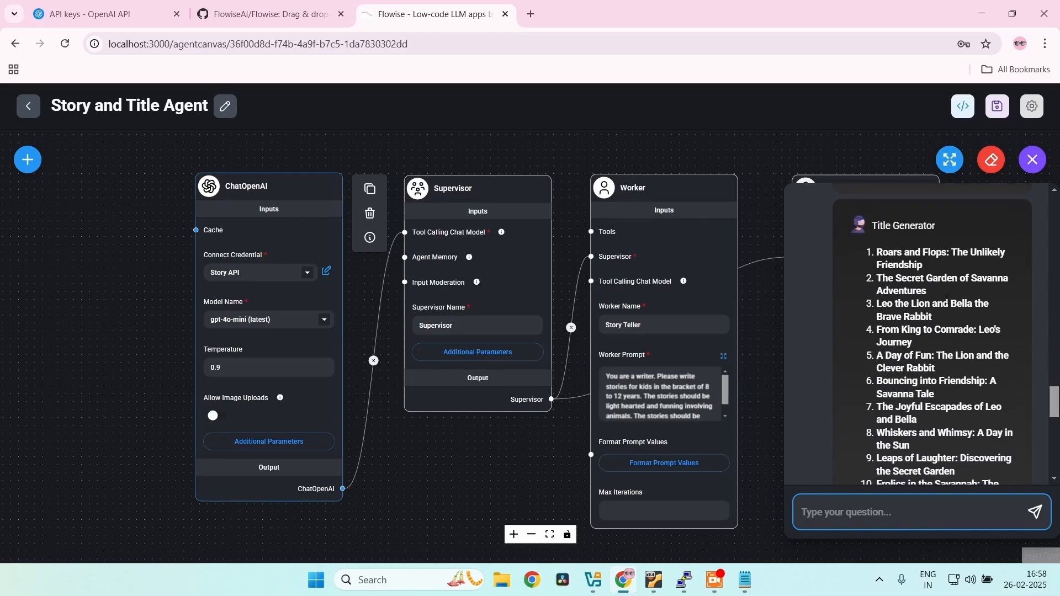
pyautogui.scroll(12, 950, 452)
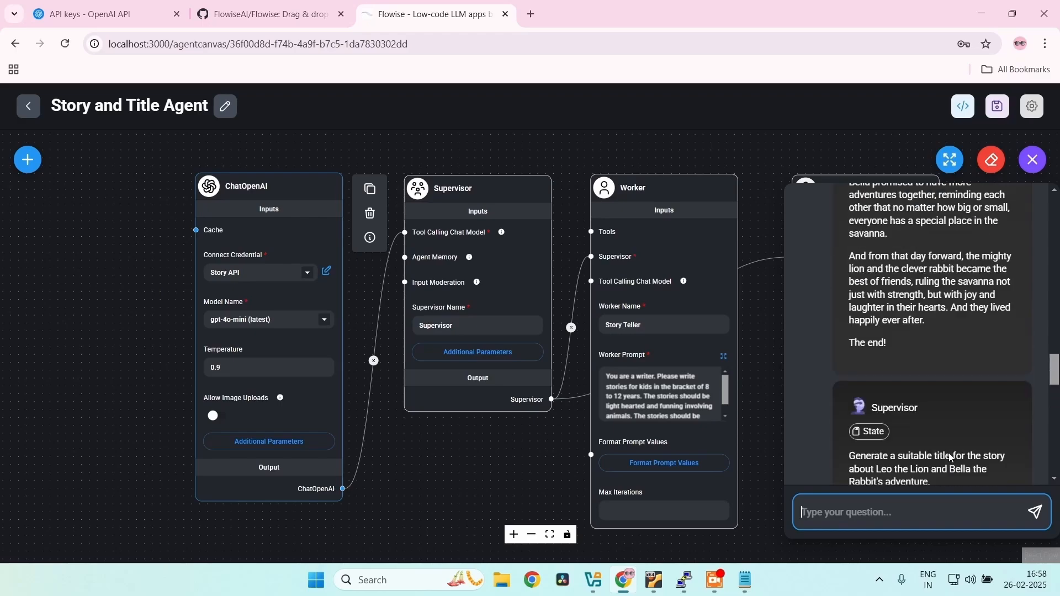
pyautogui.scroll(3, 933, 415)
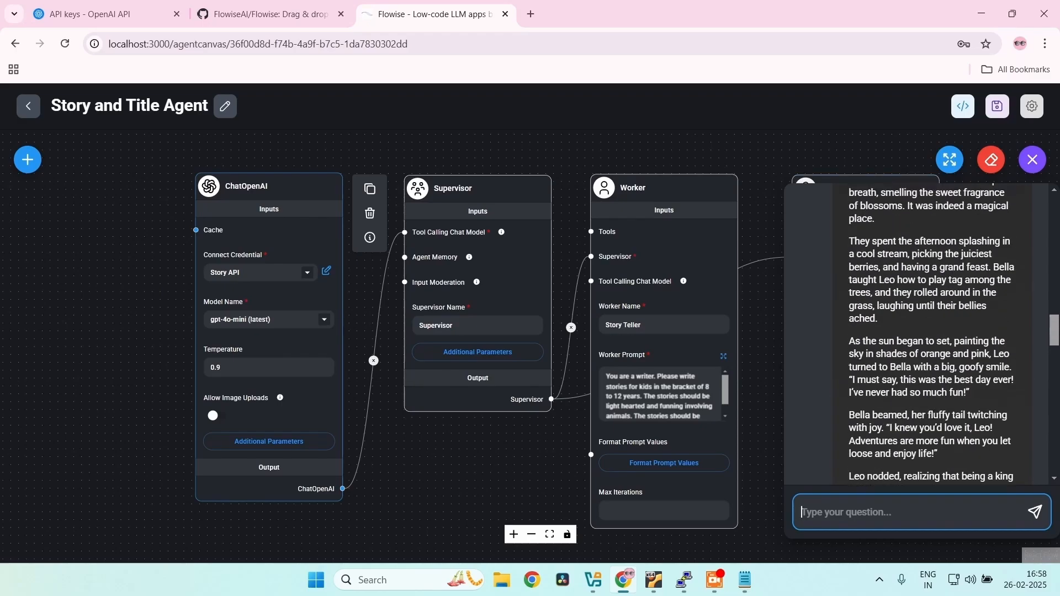
pyautogui.scroll(-10, 933, 415)
pyautogui.scroll(-10, 933, 418)
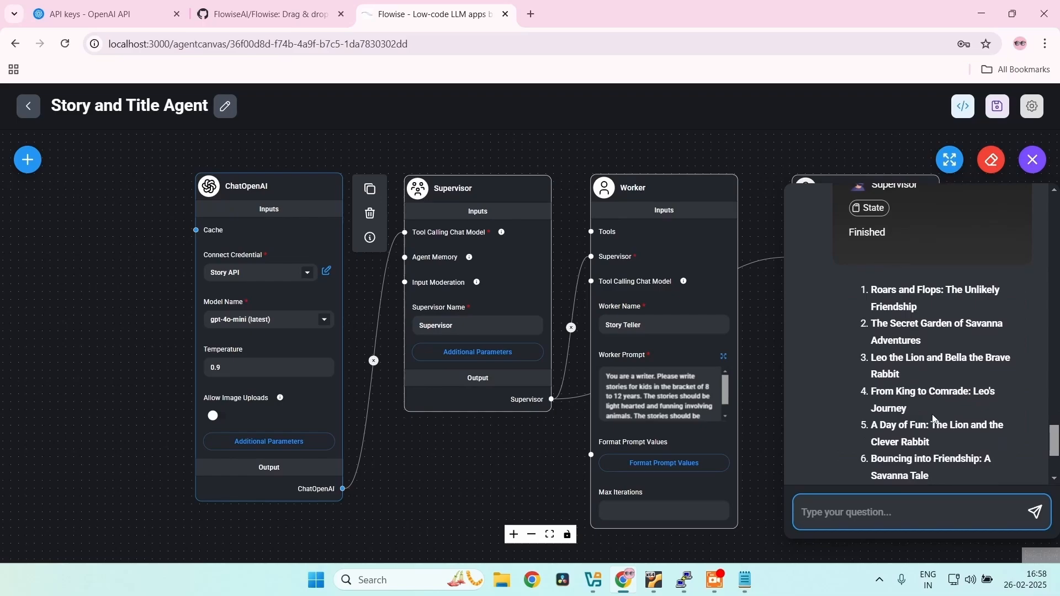
pyautogui.scroll(-3, 933, 418)
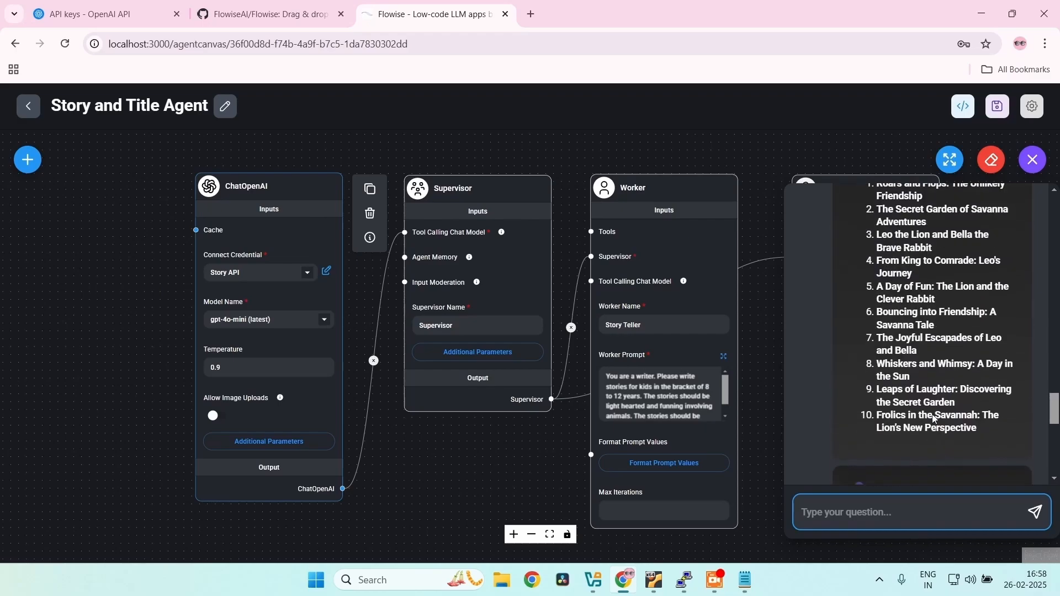
pyautogui.scroll(15, 933, 418)
pyautogui.scroll(12, 933, 418)
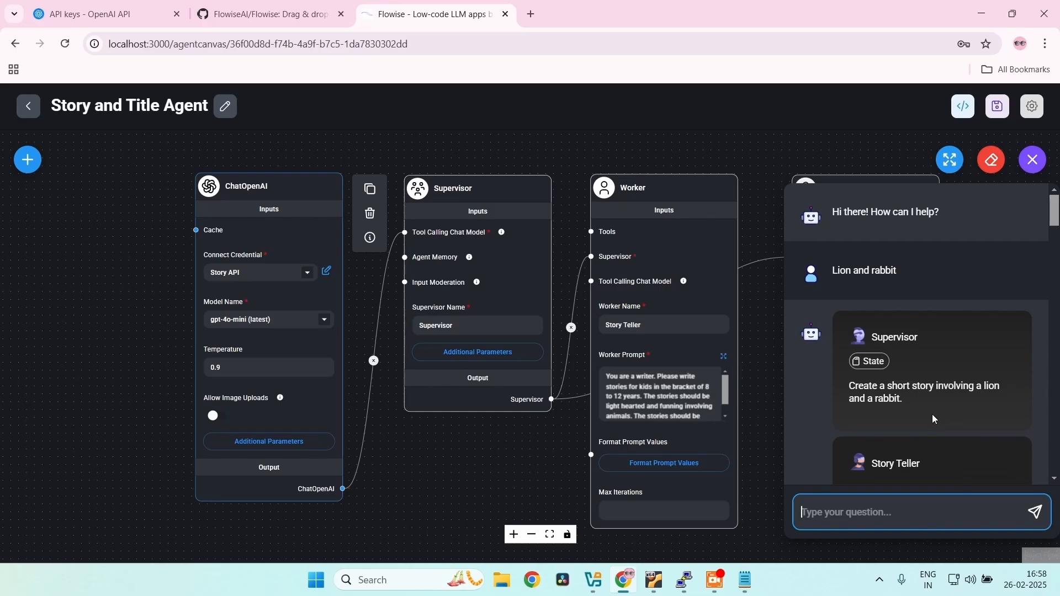
pyautogui.scroll(-15, 933, 418)
pyautogui.scroll(-15, 933, 418)
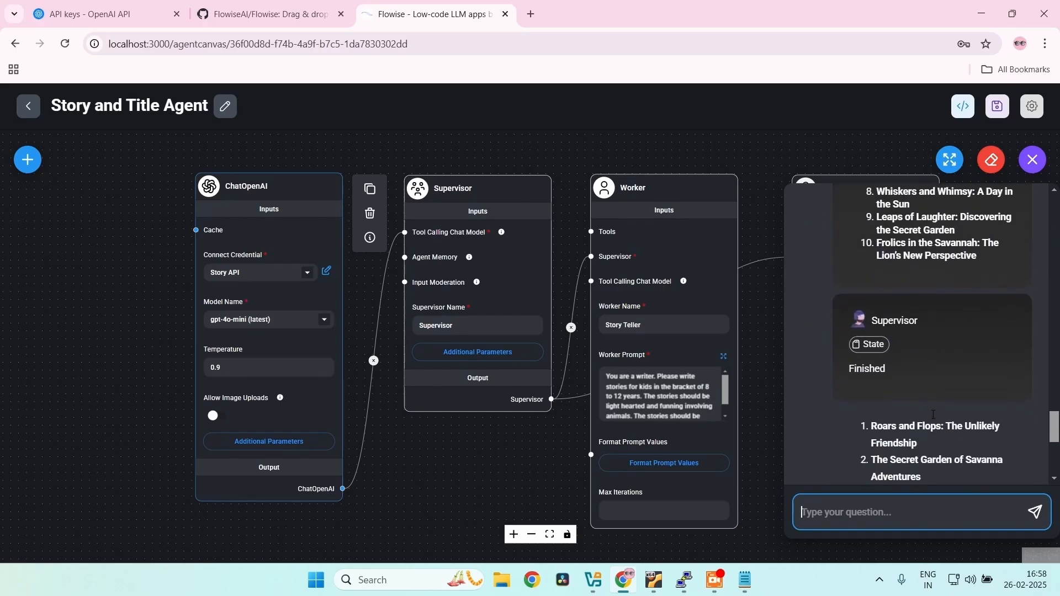